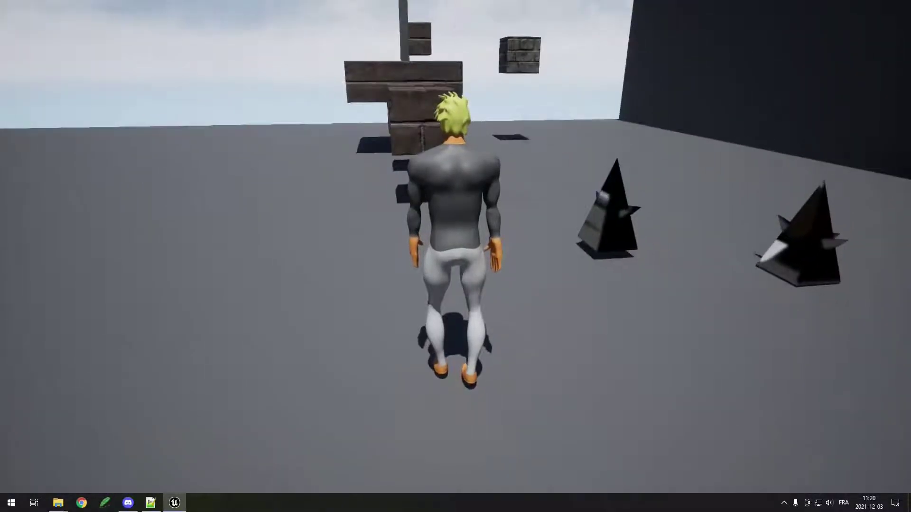
Run the character across the floor and jump over the small blocks onto the large platform with the pole.
key("a")
key("w")
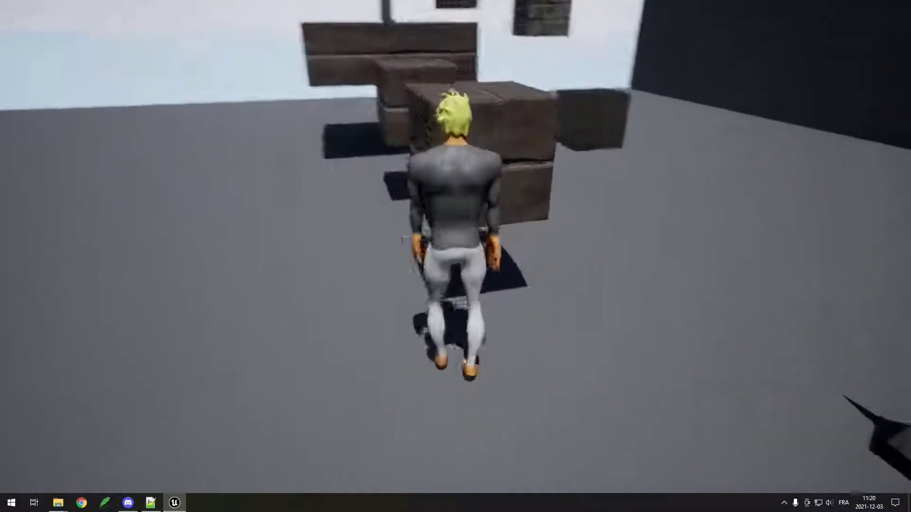
key("space")
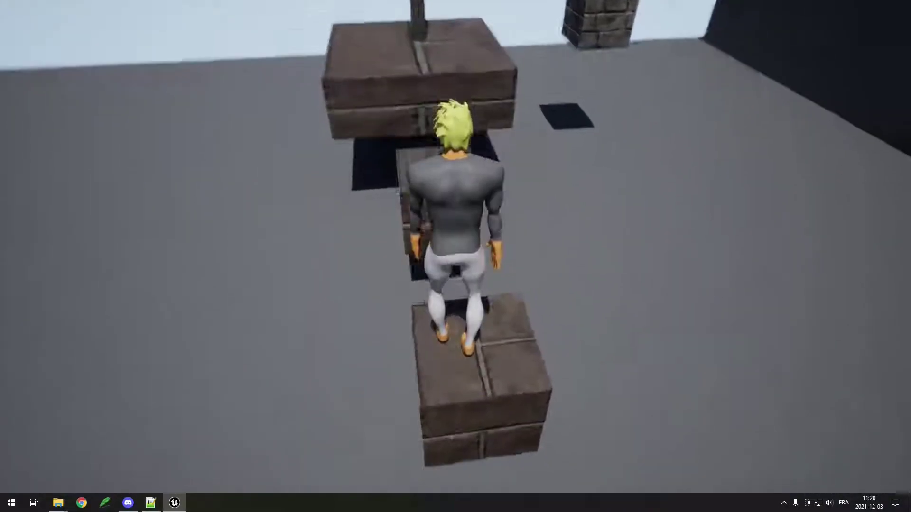
key("w")
key("space")
key("w")
key("space")
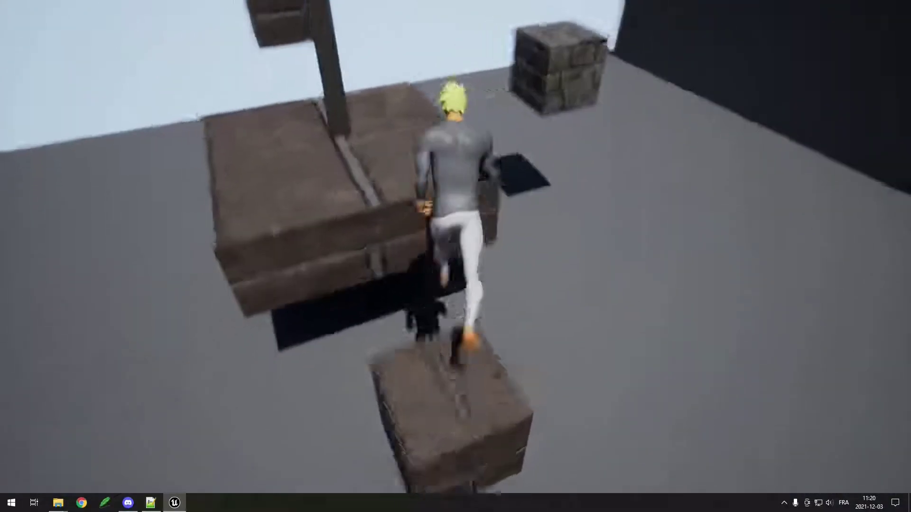
key("space")
key("s")
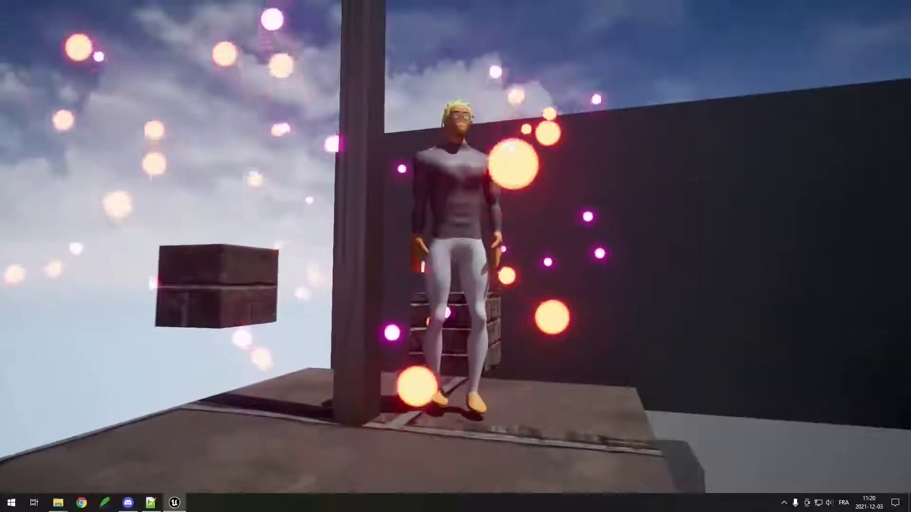
Move the character around the pole and jump across the floating brick and stone cubes beyond the large platform.
key("d")
key("w")
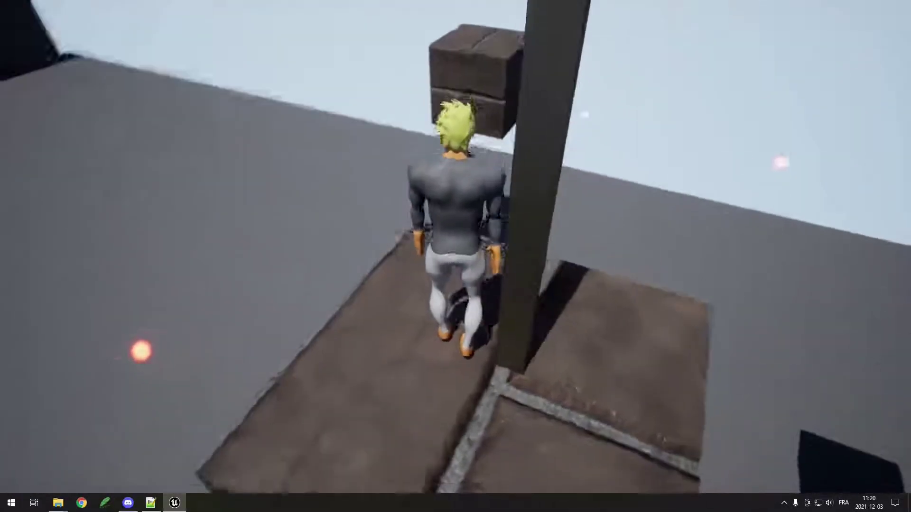
key("w")
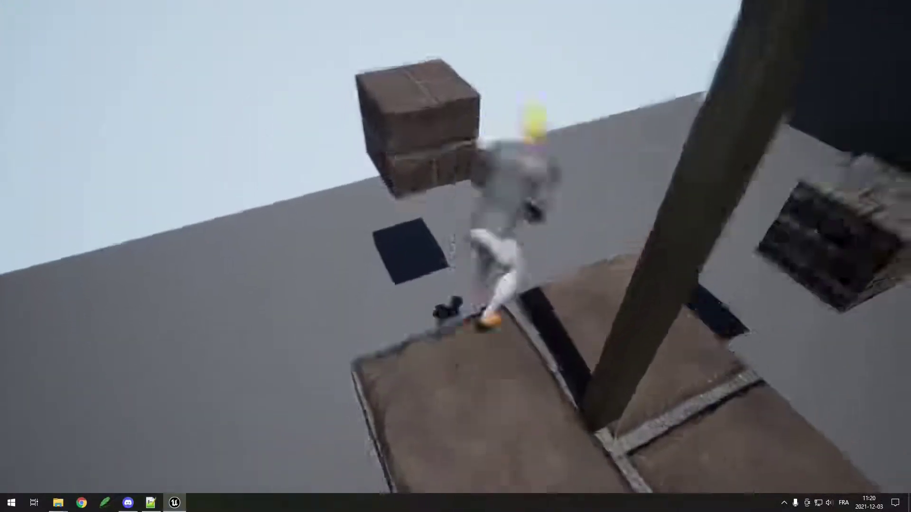
key("space")
key("w")
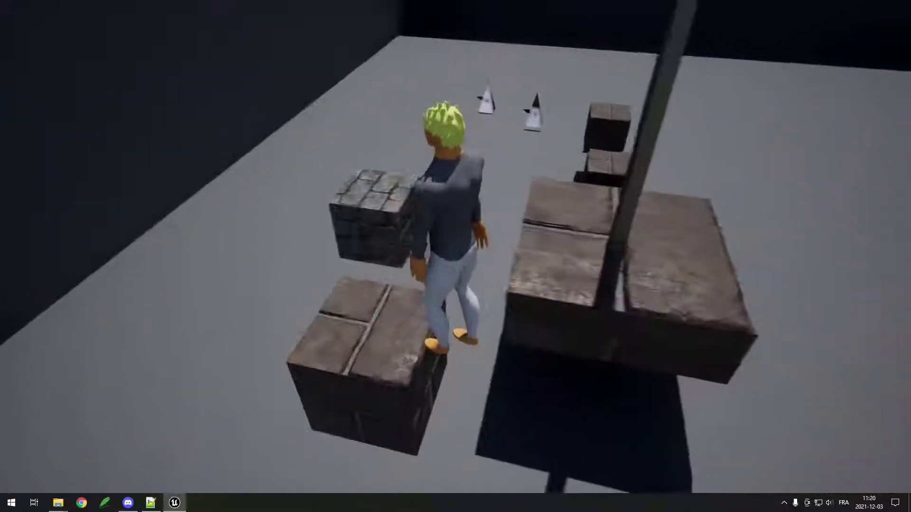
key("w")
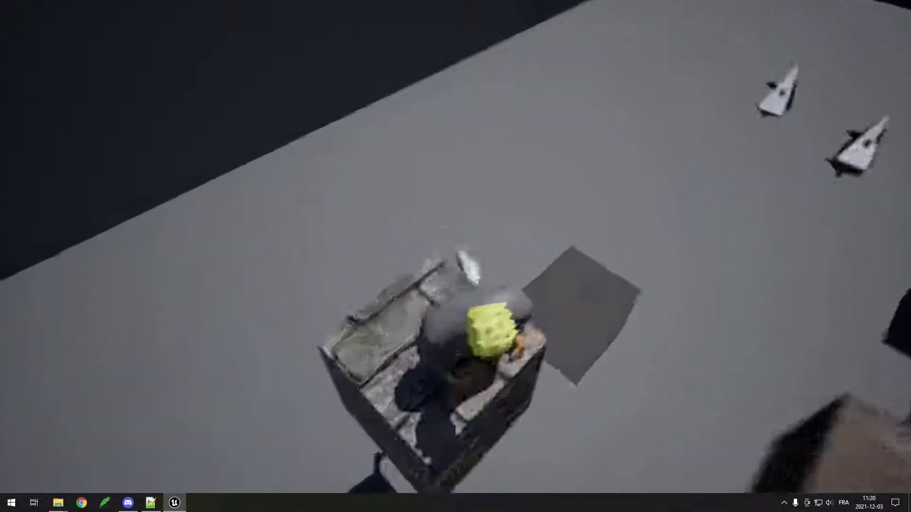
key("w")
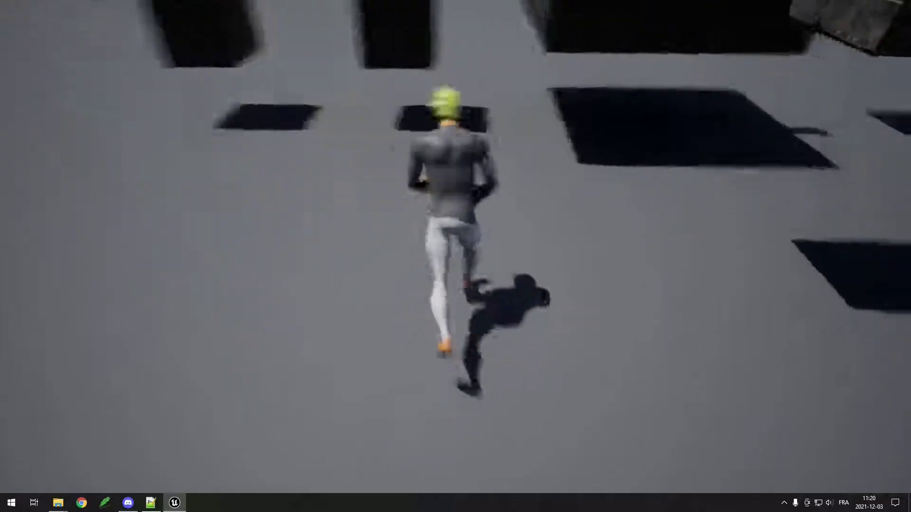
Walk the character into the spikes to trigger the Game Over screen, and choose Retry.
key("w")
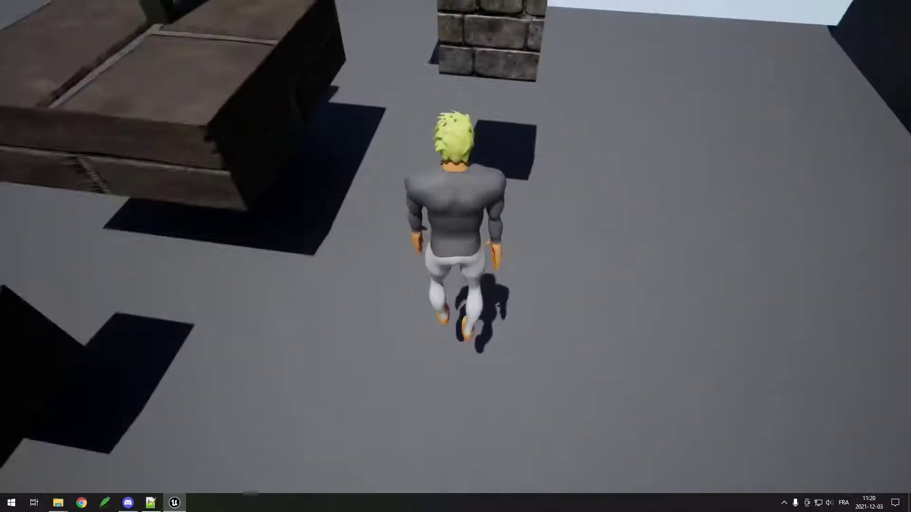
key("d")
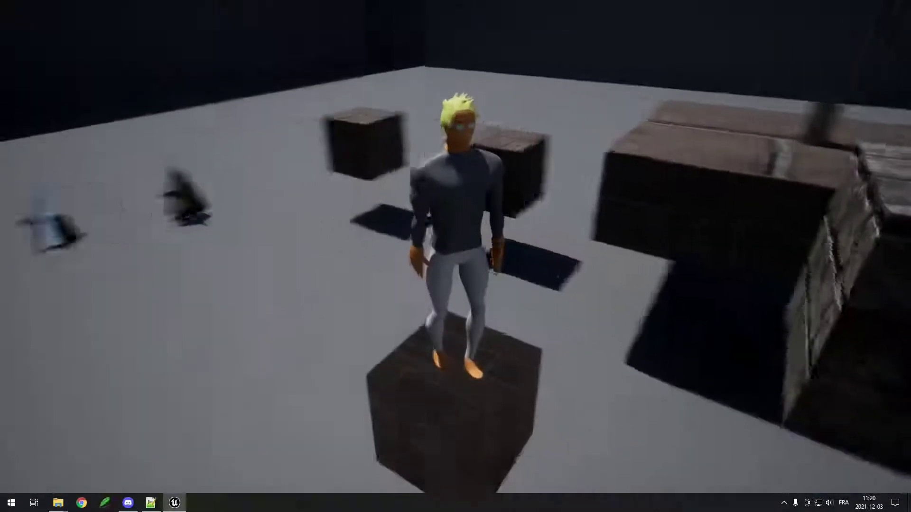
key("w")
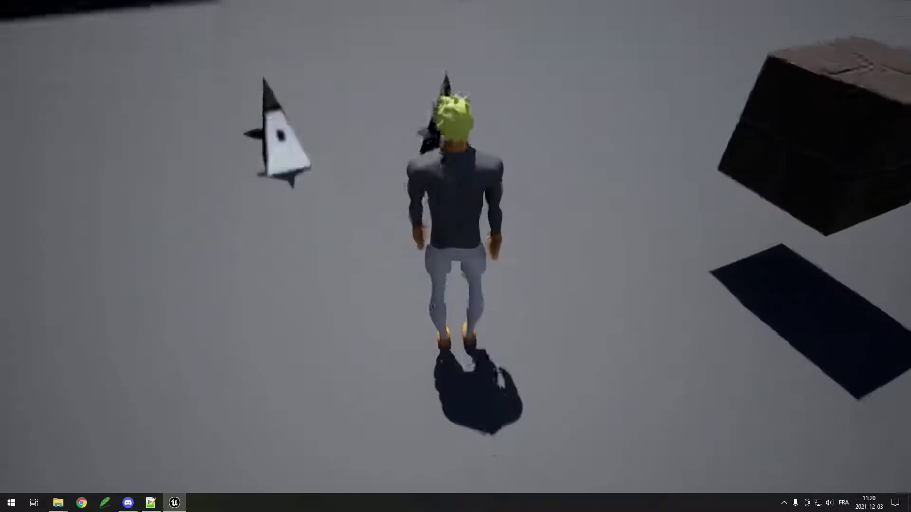
key("w")
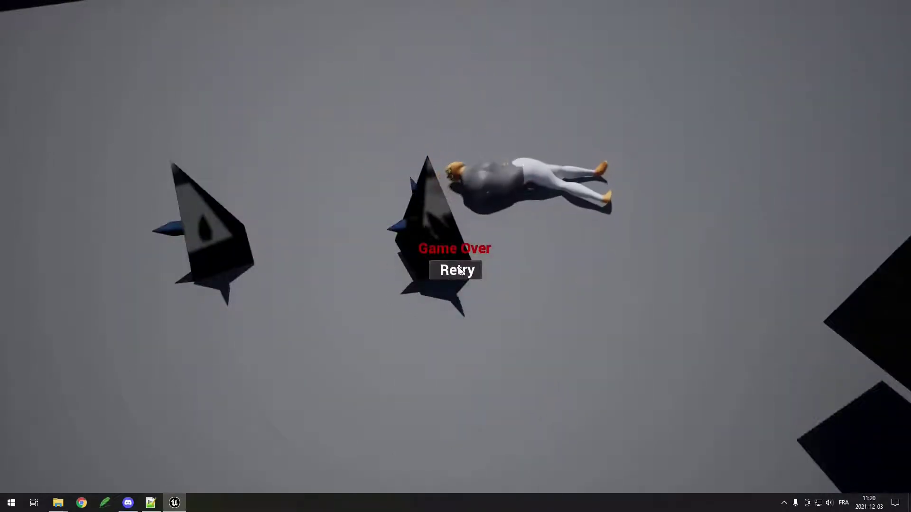
left_click(457, 270)
Play-test the level in the editor by running the character into the spikes, repeat the test, and stop the session.
key("w")
key("w")
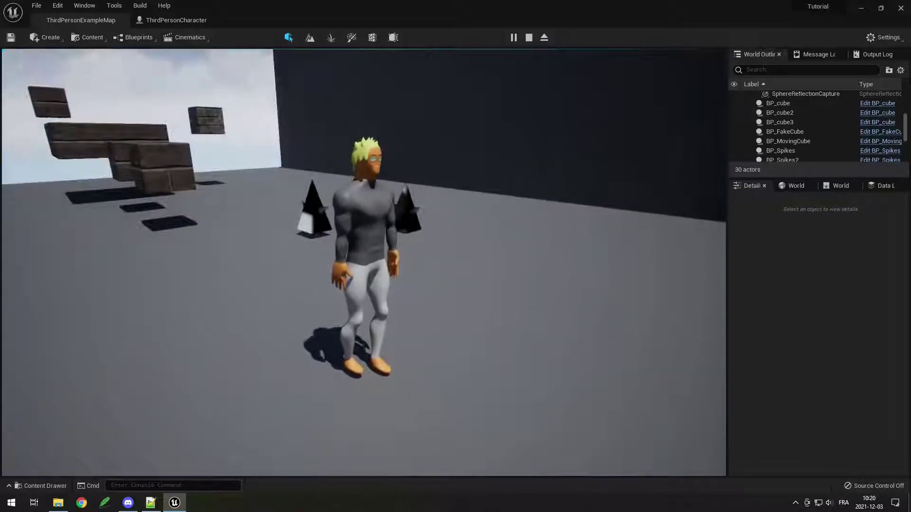
key("w")
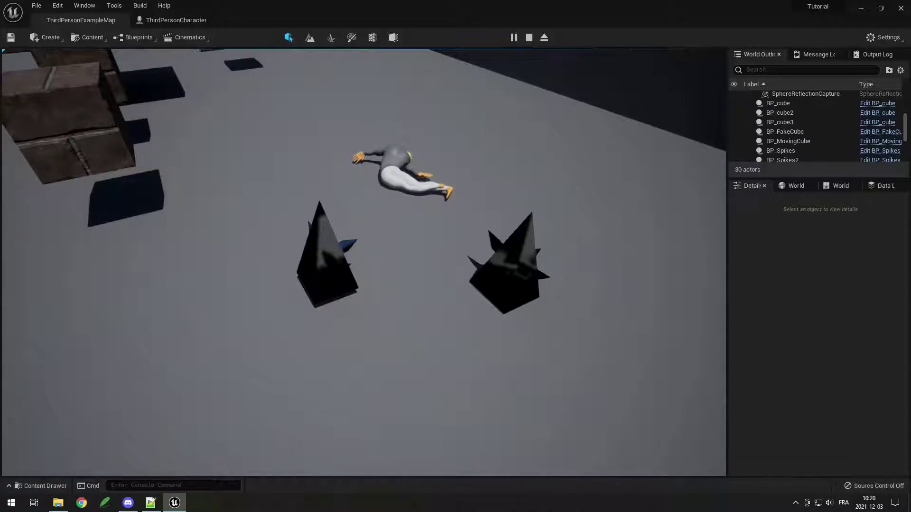
key("Escape")
left_click(519, 37)
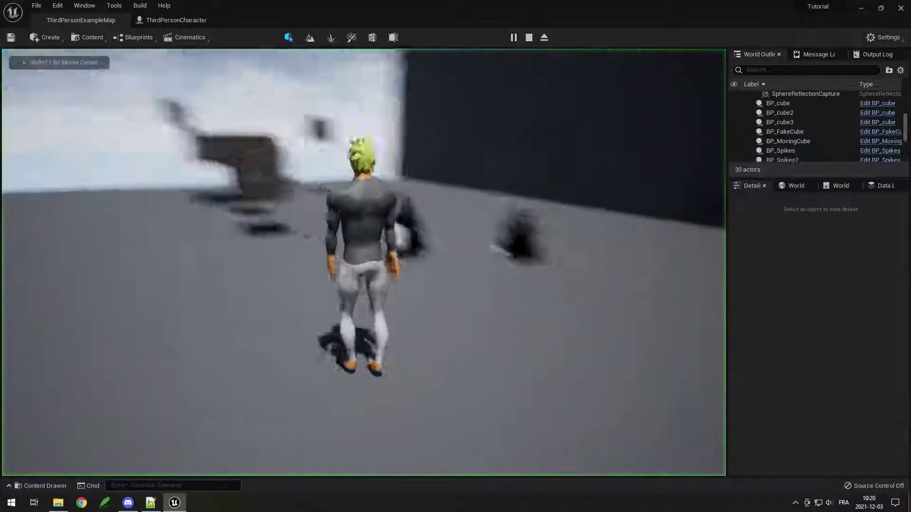
key("d")
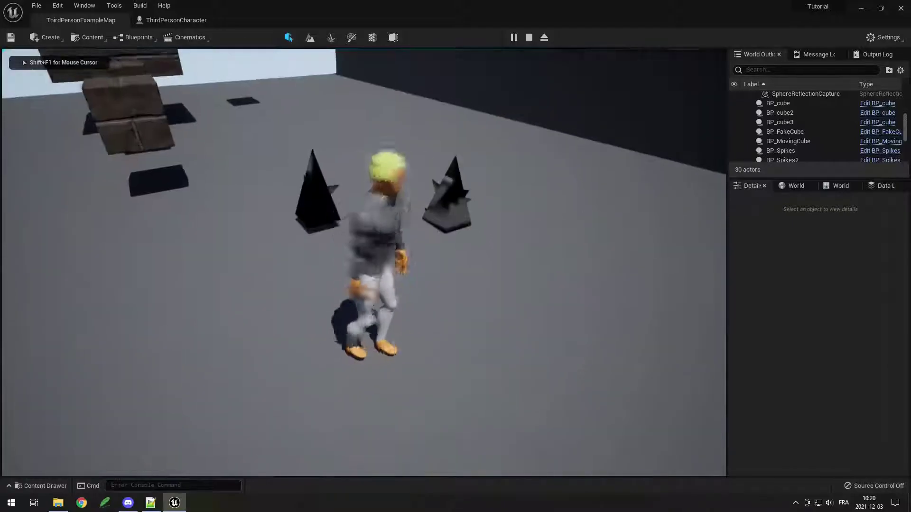
key("w")
key("Escape")
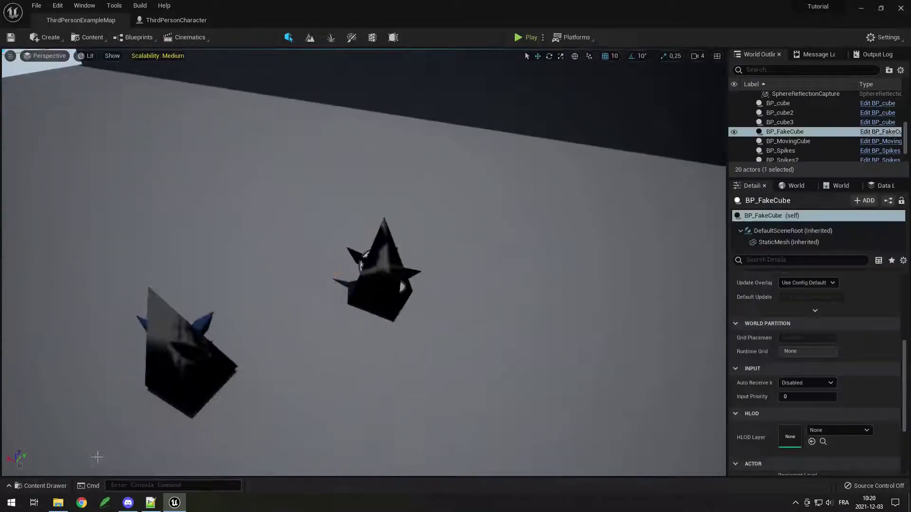
Create a folder named UI inside the Tutorial content folder and open it.
left_click(53, 486)
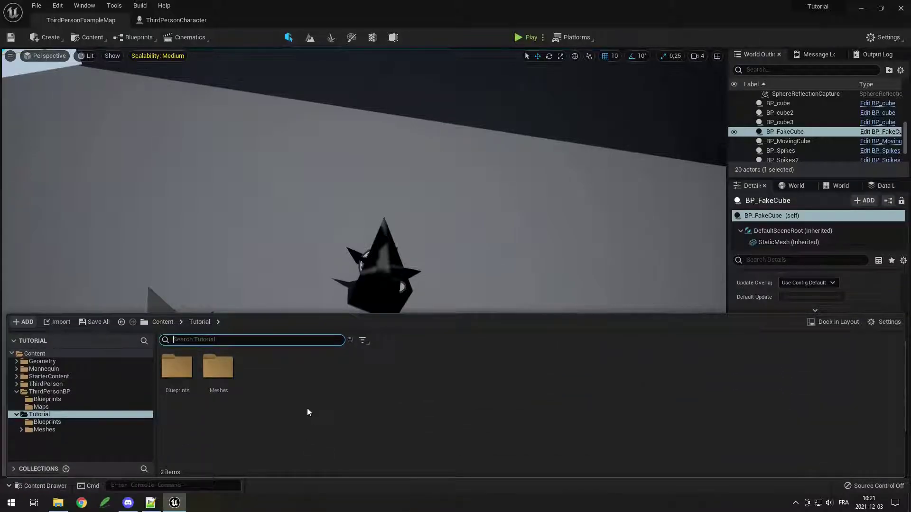
right_click(263, 380)
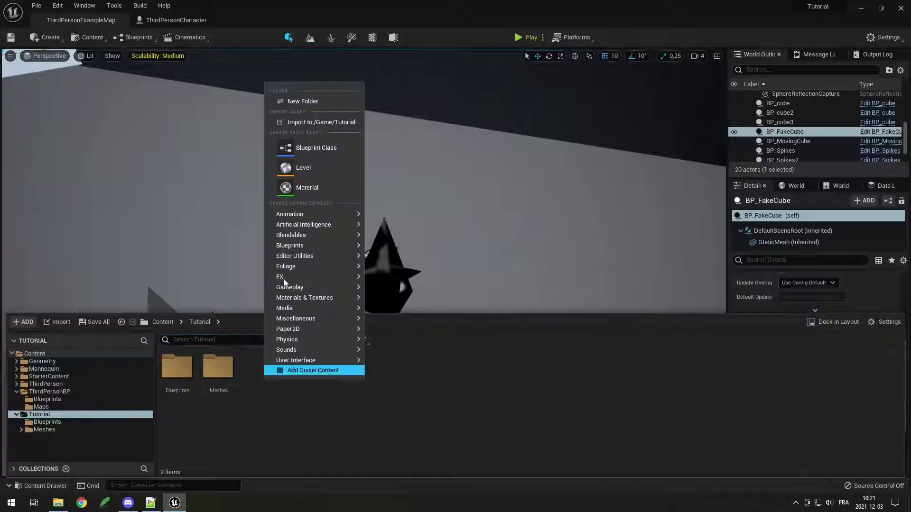
left_click(296, 100)
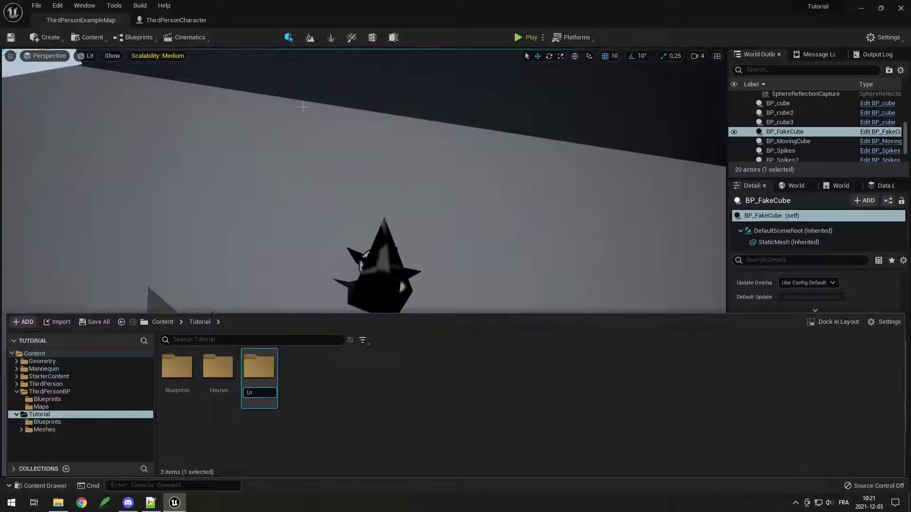
key("Return")
double_click(269, 384)
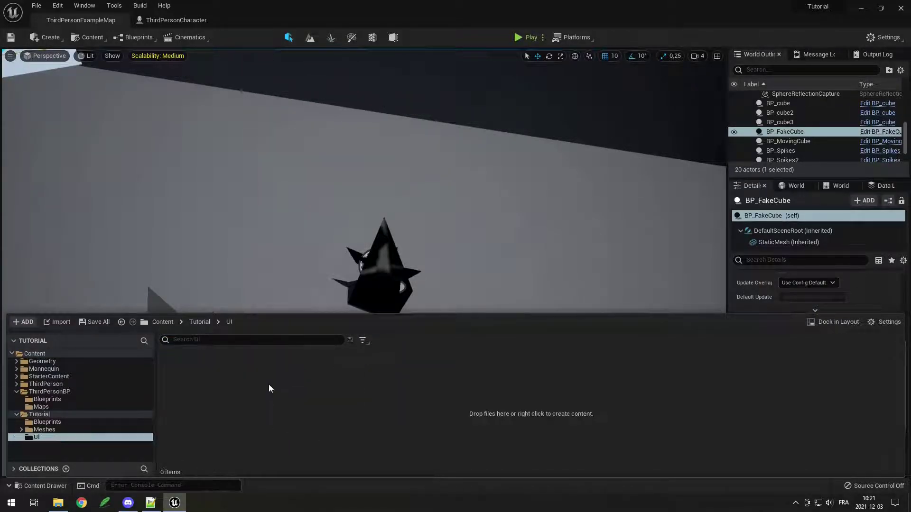
Create a Widget Blueprint named W_GameOver in the UI folder.
right_click(224, 382)
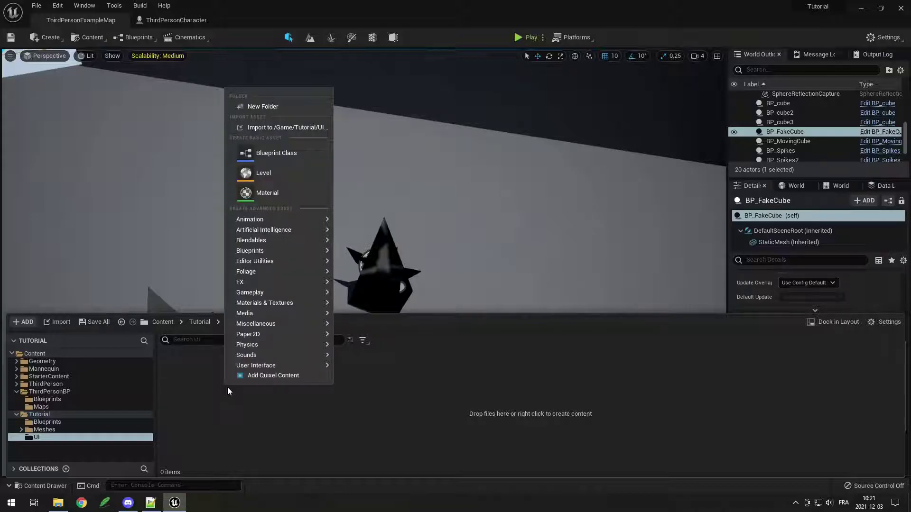
mouse_move(266, 368)
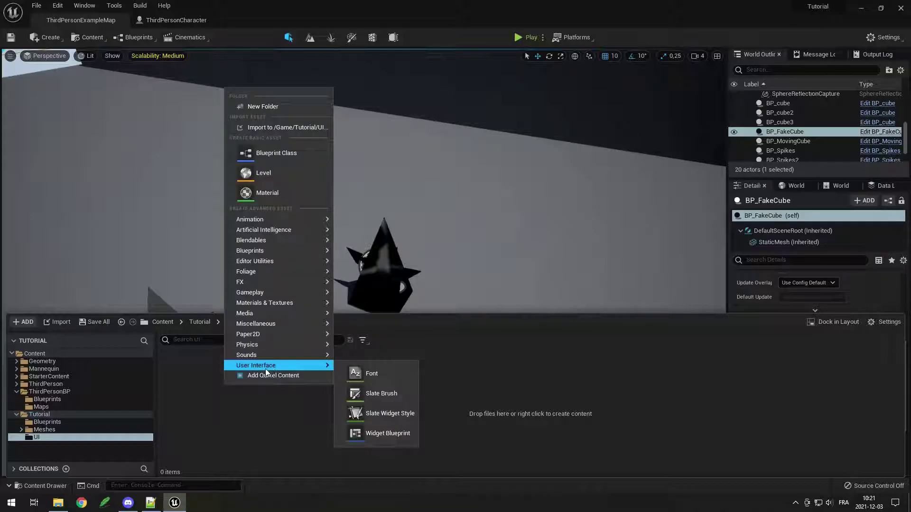
left_click(383, 436)
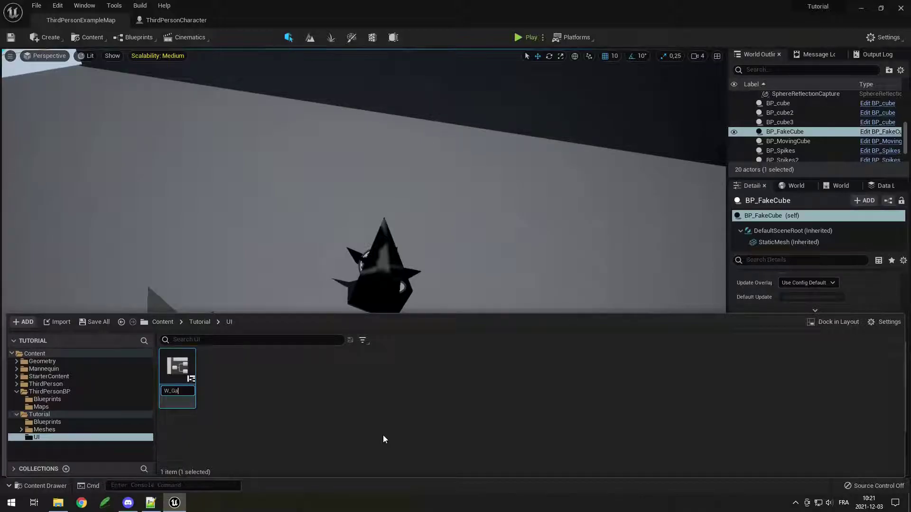
type("W_GameOver")
key("Return")
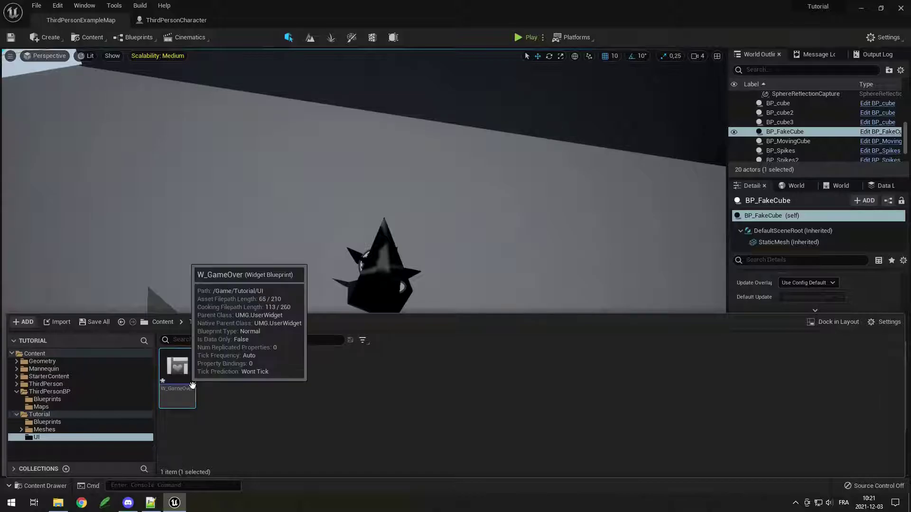
Open the W_GameOver widget and add a Text widget under its Canvas Panel.
double_click(177, 367)
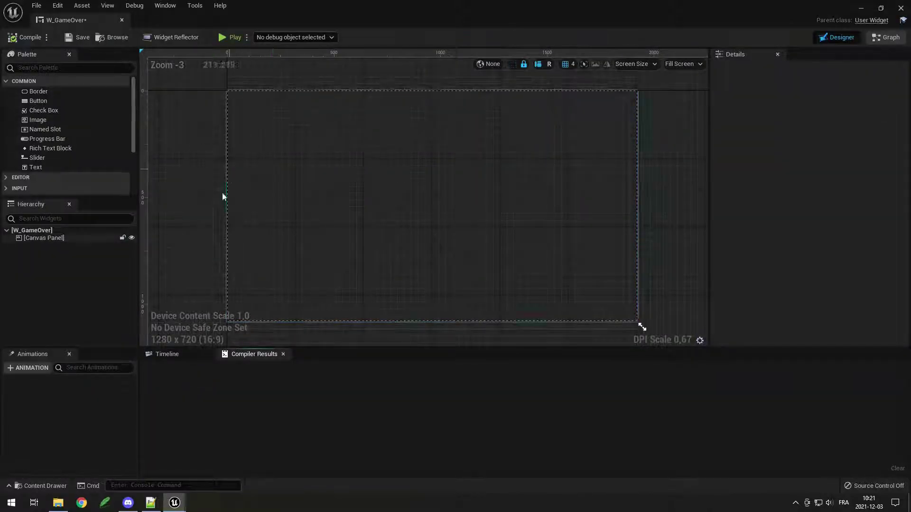
left_click(45, 239)
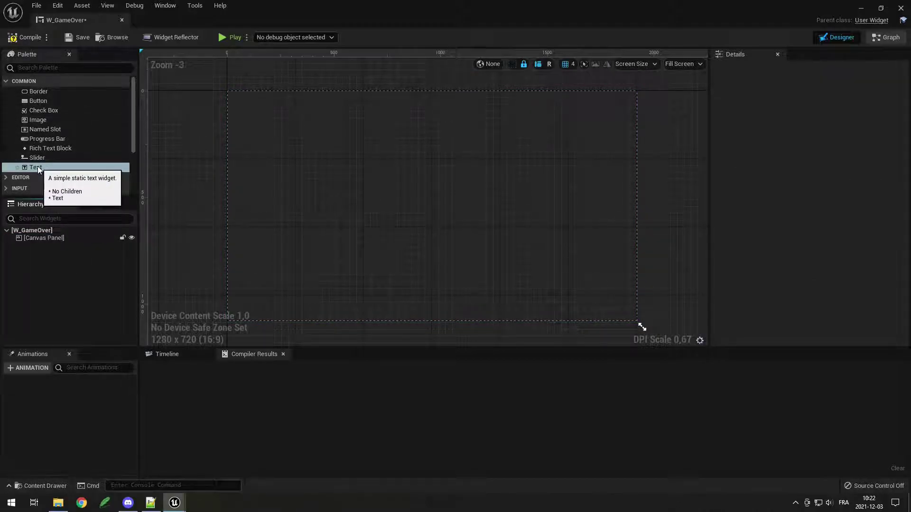
left_click_drag(38, 166, 47, 240)
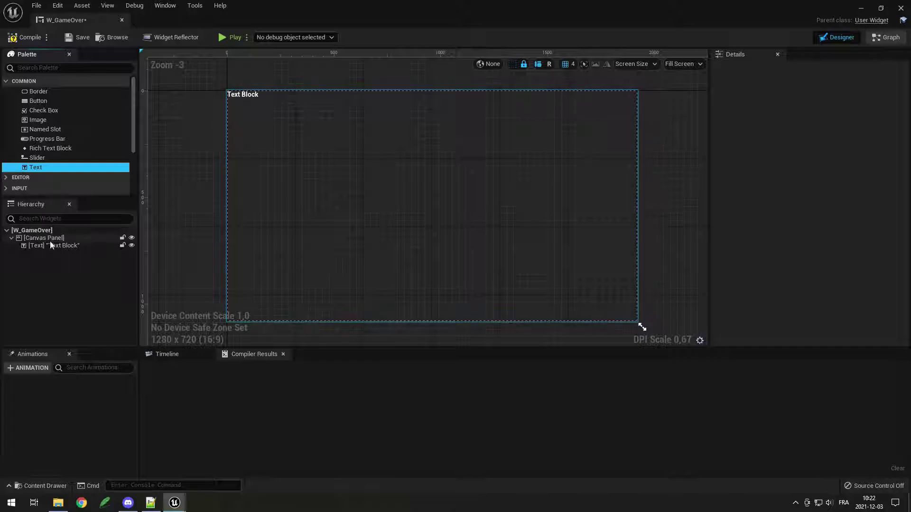
Anchor the text block to the centre of the canvas and reset its Position X and Position Y to 0.
left_click(53, 246)
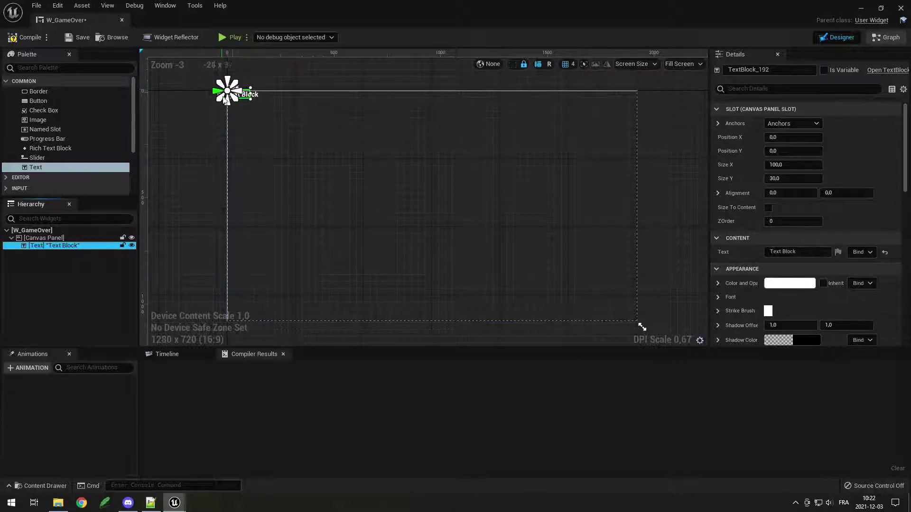
left_click(786, 124)
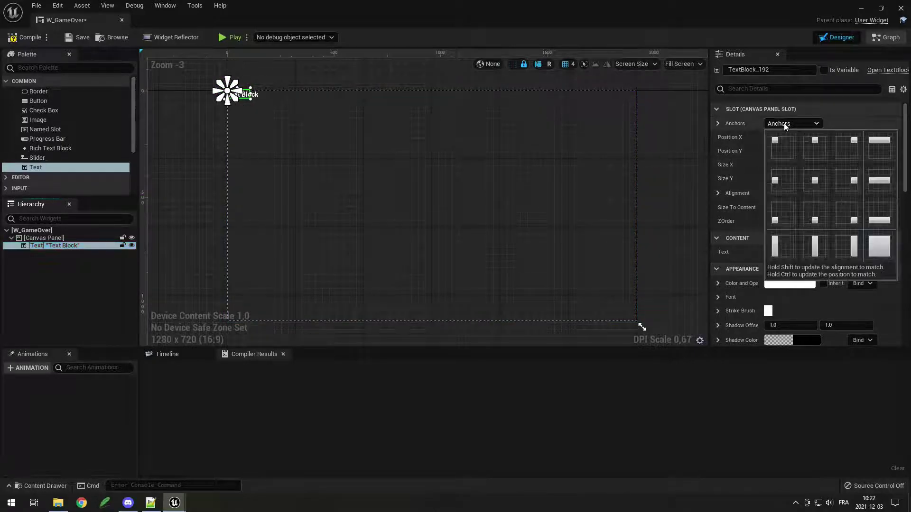
left_click(819, 181)
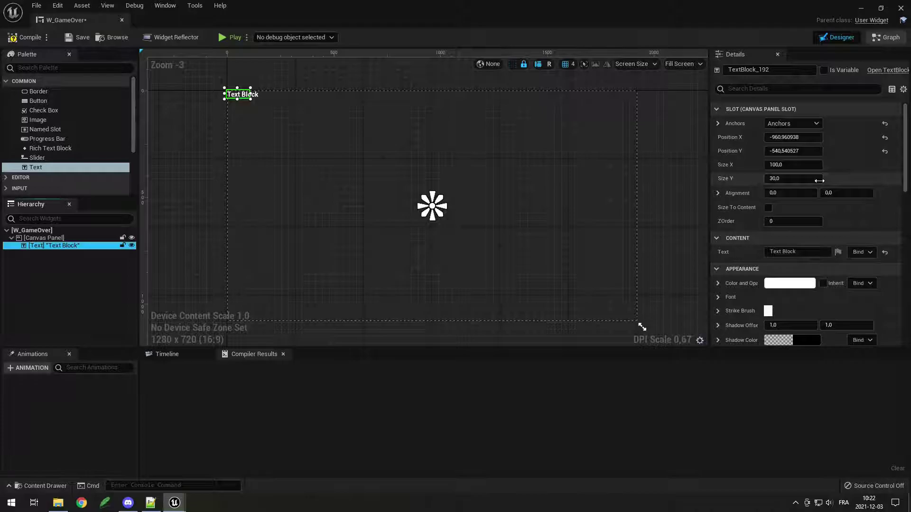
left_click(885, 138)
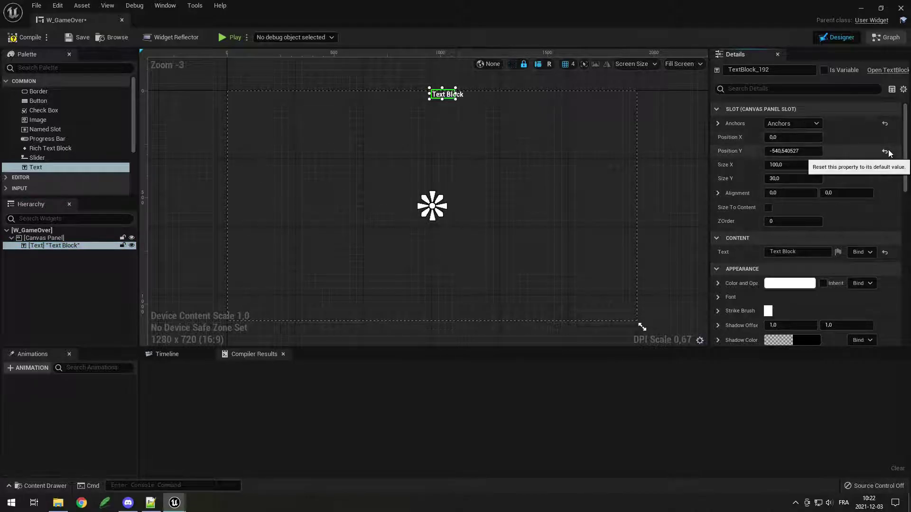
left_click(885, 152)
Set the text block's alignment to 0.5 in both X and Y.
scroll(437, 218, "up", 11)
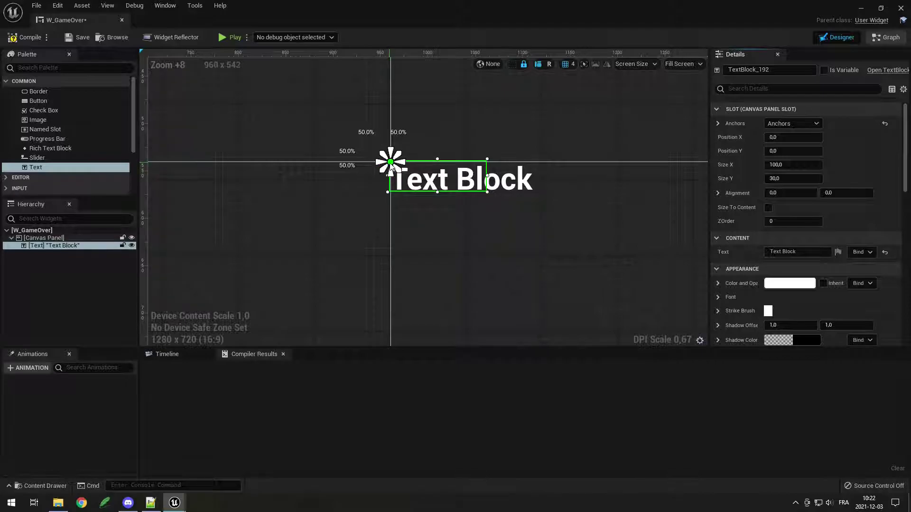
left_click(807, 197)
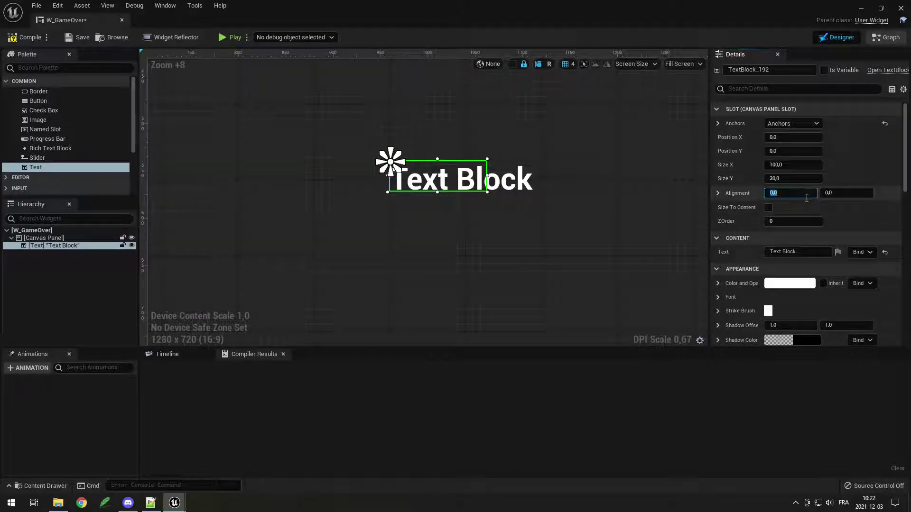
left_click(452, 178)
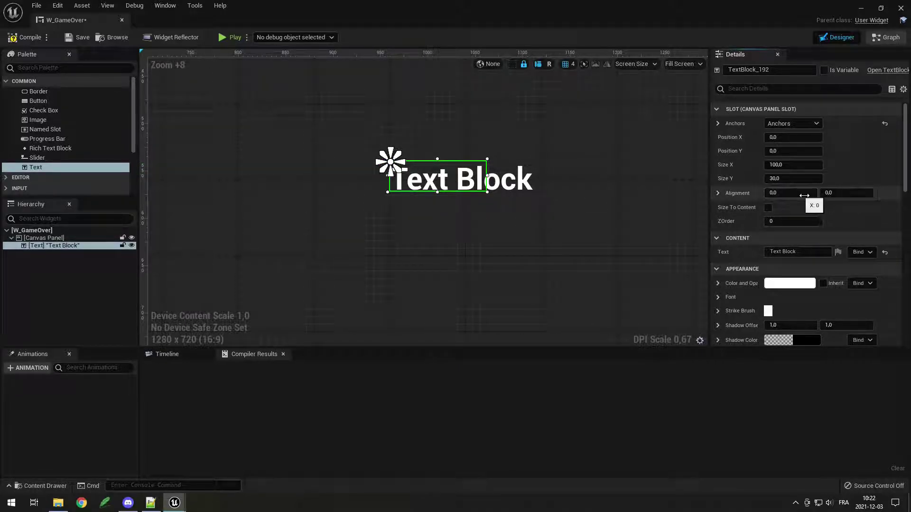
type("0.5")
left_click(856, 198)
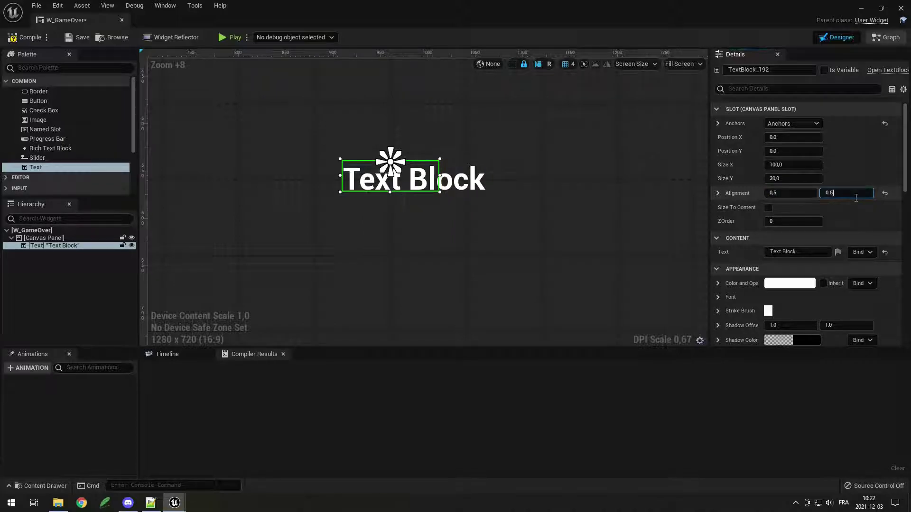
type("0.5")
key("Return")
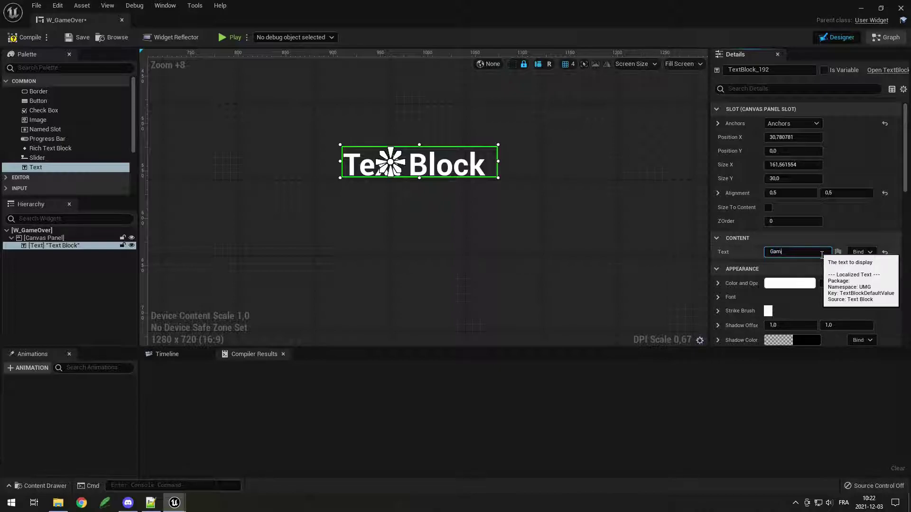
Change the text block's content to "Game Over" and reset its Position X to 0.
left_click(822, 254)
type("Game Over")
key("Return")
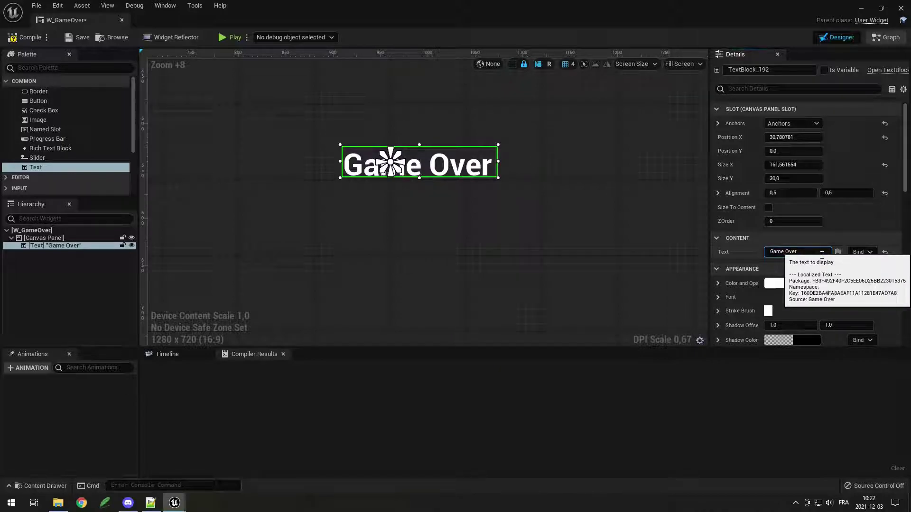
left_click(886, 138)
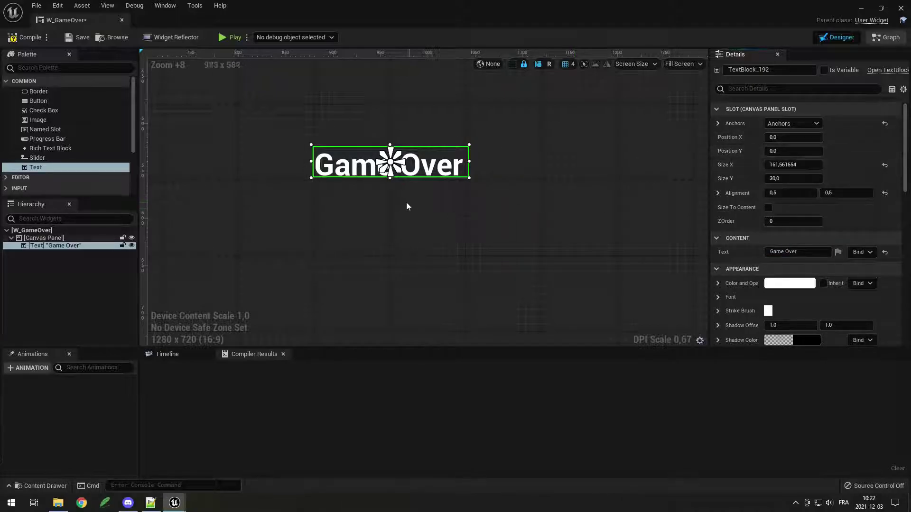
scroll(402, 201, "down", 8)
scroll(403, 200, "down", 5)
scroll(394, 192, "up", 12)
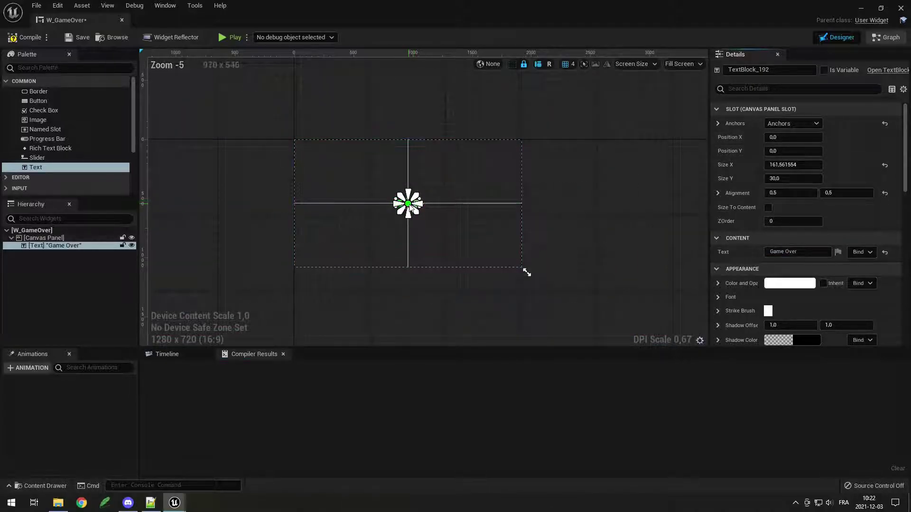
Set the Game Over text's colour to a fully saturated dark red.
left_click(784, 285)
left_click(781, 248)
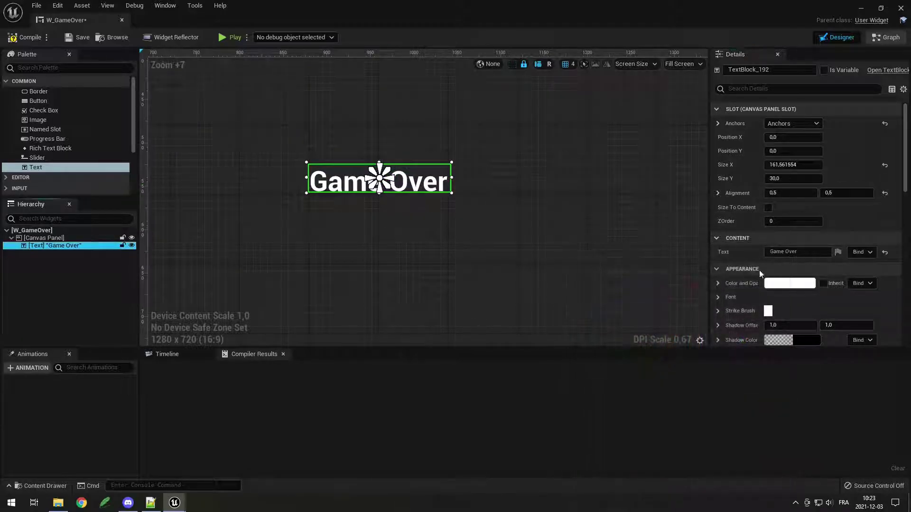
left_click(805, 283)
left_click(699, 290)
left_click_drag(699, 290, 698, 279)
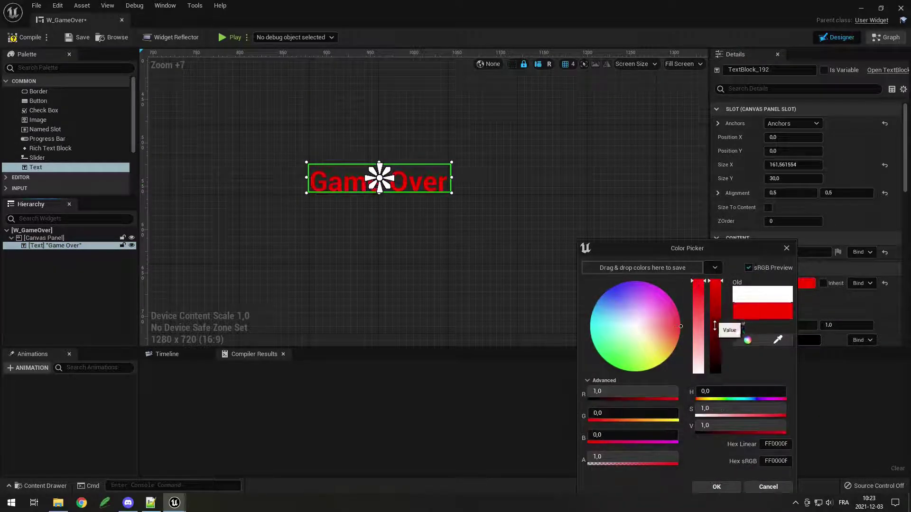
left_click(714, 331)
left_click(722, 487)
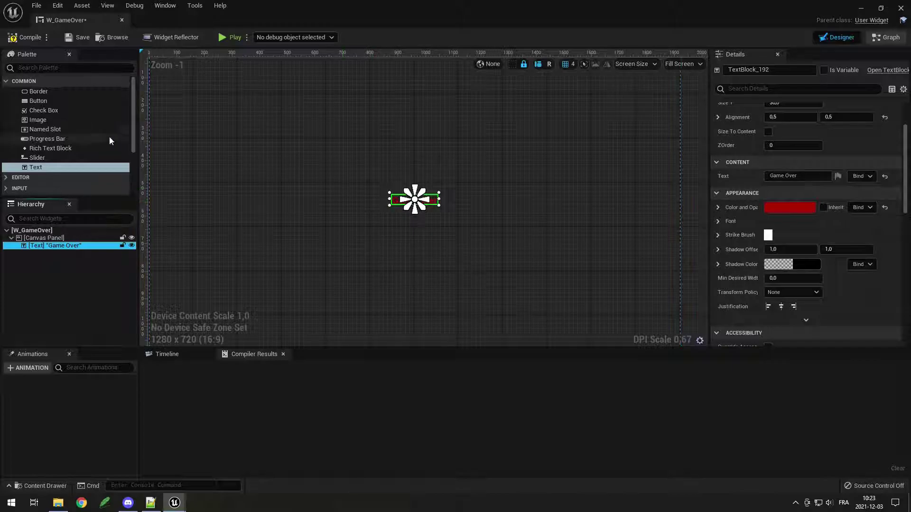
Add a Button under the Canvas Panel and nest a Text widget inside it.
left_click_drag(41, 101, 39, 238)
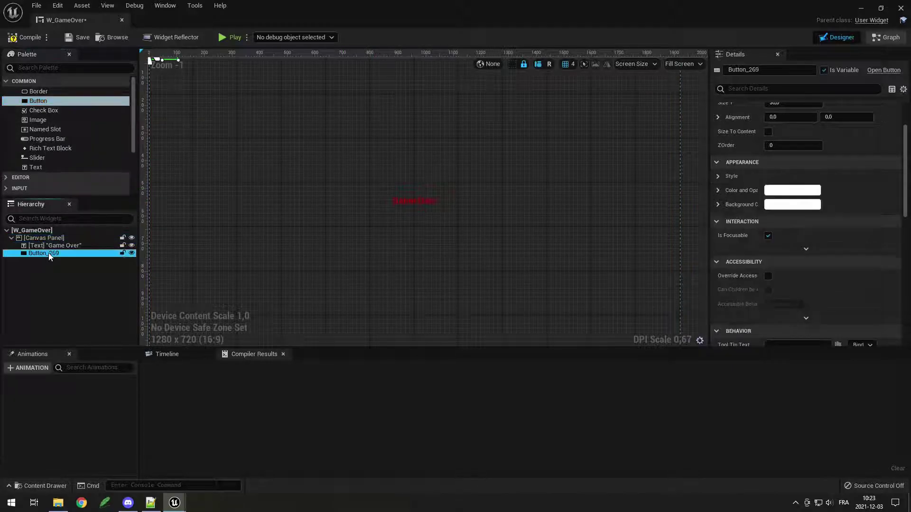
left_click_drag(39, 168, 49, 256)
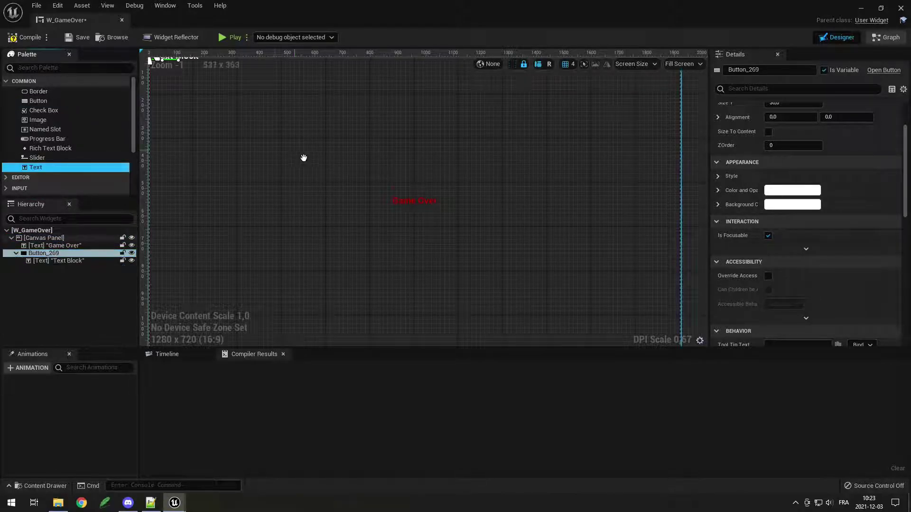
right_click_drag(303, 157, 392, 196)
Anchor the button to the canvas centre with alignment 0.5, 0.5, and reset its Position X and Position Y to 0.
left_click(46, 254)
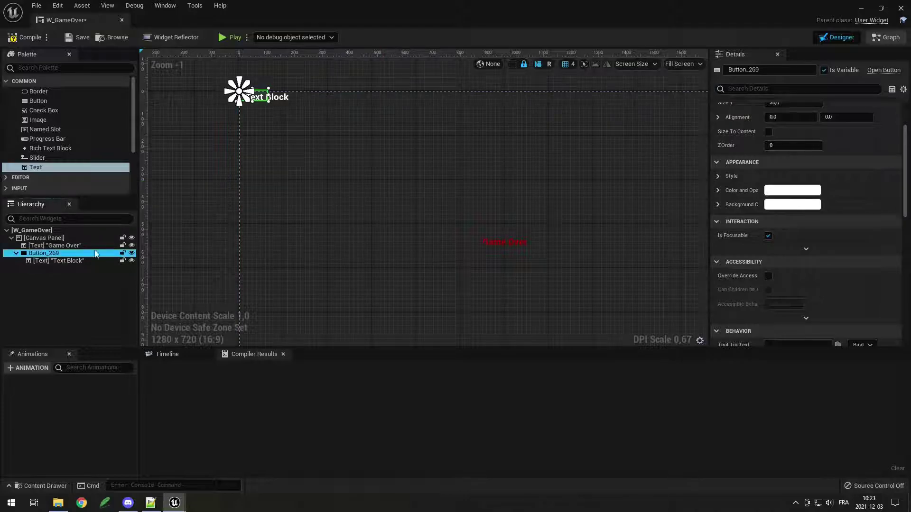
scroll(784, 138, "up", 2)
left_click(785, 124)
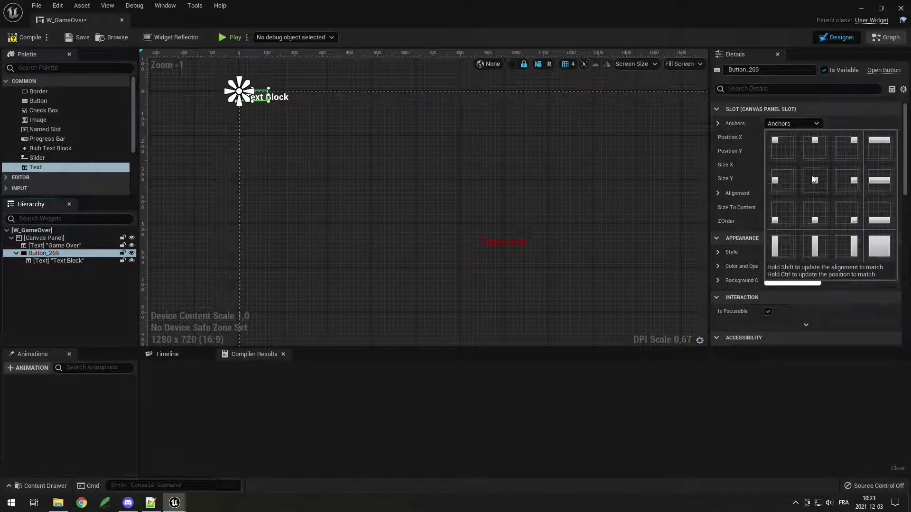
left_click(815, 180)
left_click(807, 193)
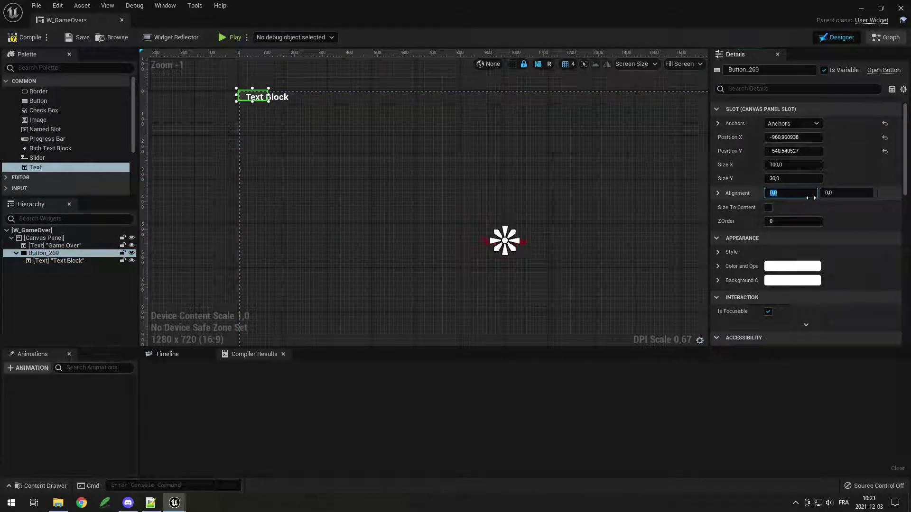
type("0,5")
left_click(850, 193)
type("0,5")
left_click(884, 137)
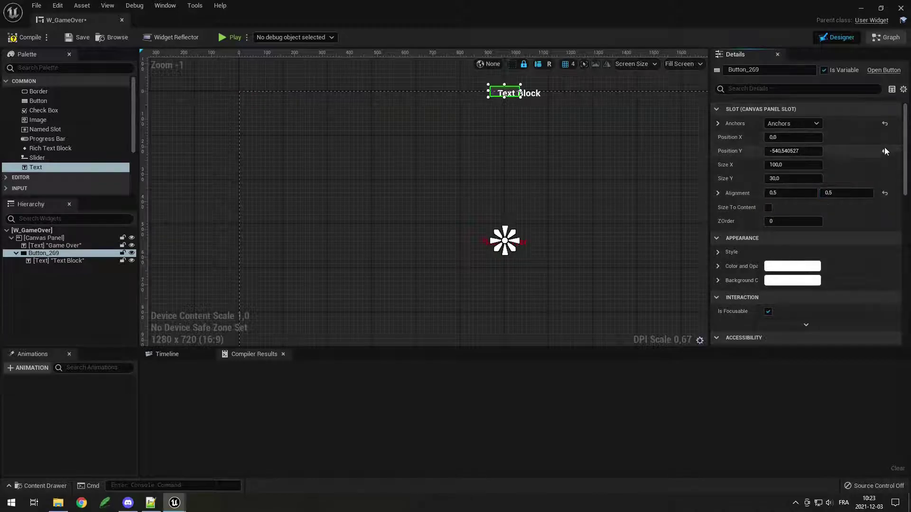
left_click(884, 150)
scroll(561, 259, "up", 10)
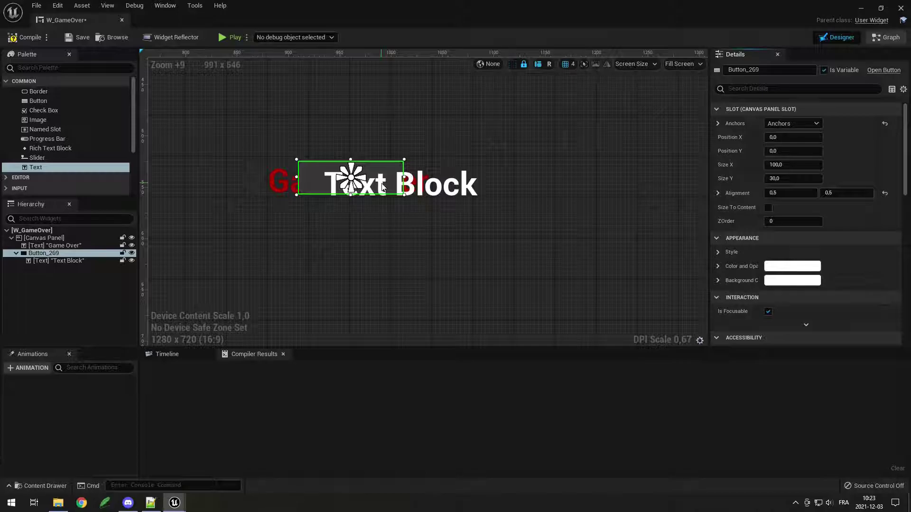
Move the button below the Game Over text by setting its Position Y to 45.
left_click_drag(383, 186, 383, 224)
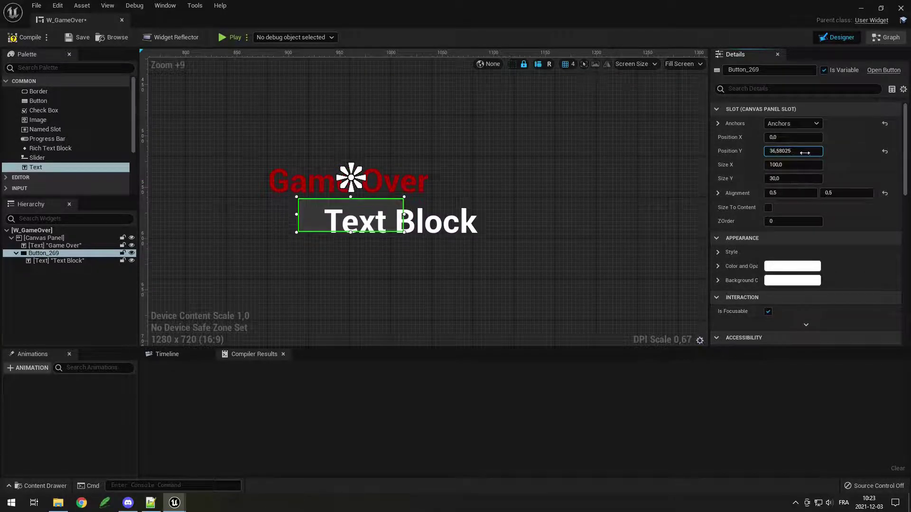
left_click(803, 152)
type("45")
key("Return")
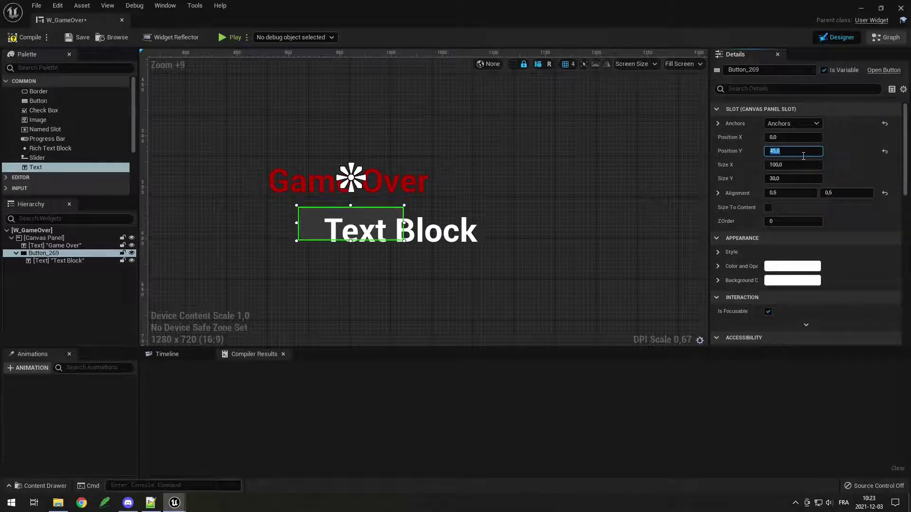
scroll(360, 223, "down", 14)
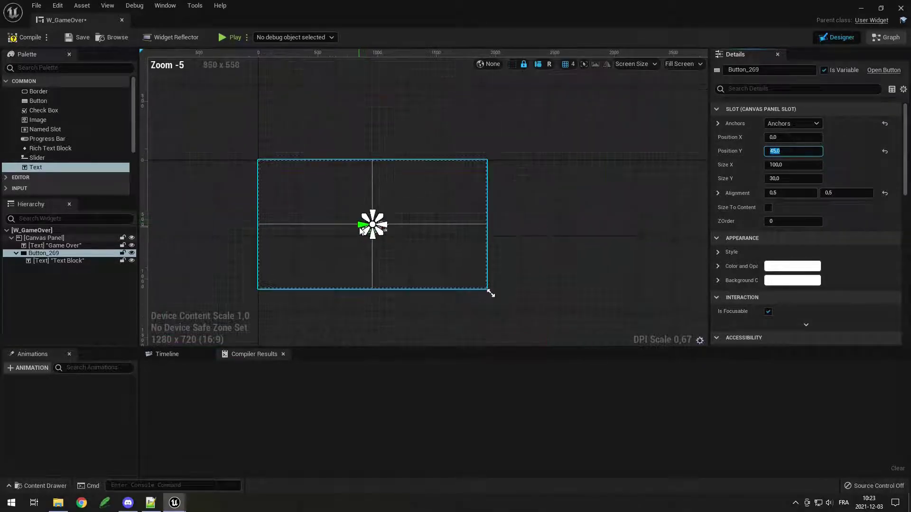
scroll(360, 229, "up", 10)
scroll(361, 230, "up", 3)
left_click(47, 71)
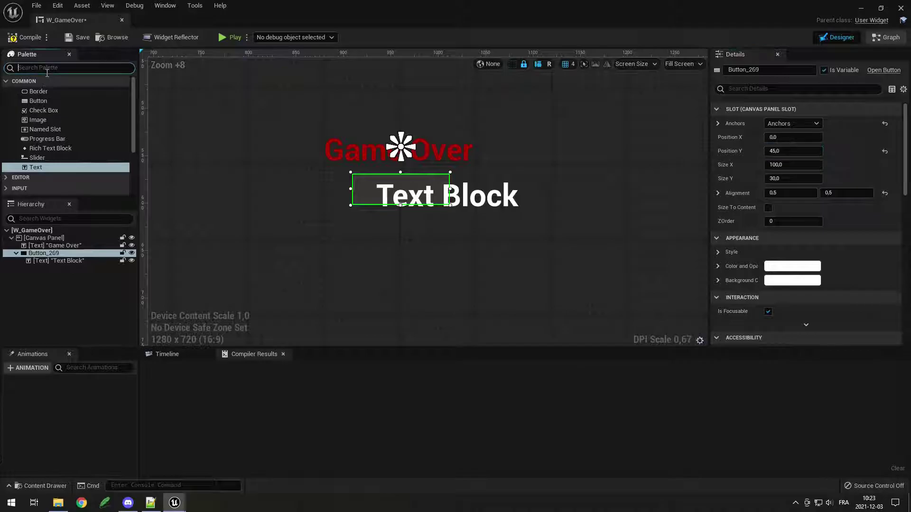
type("vert")
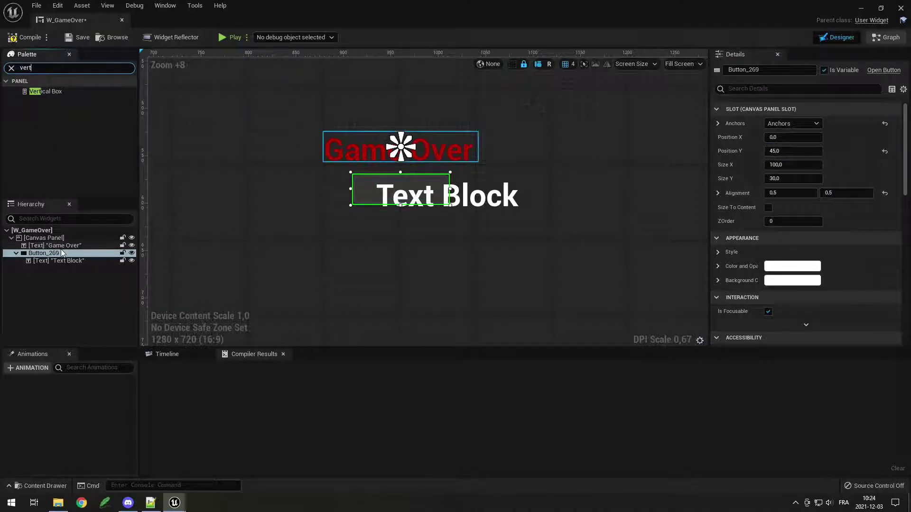
left_click(11, 68)
Change the content of the text inside the button to "Retry".
right_click_drag(331, 216, 315, 219)
left_click(75, 261)
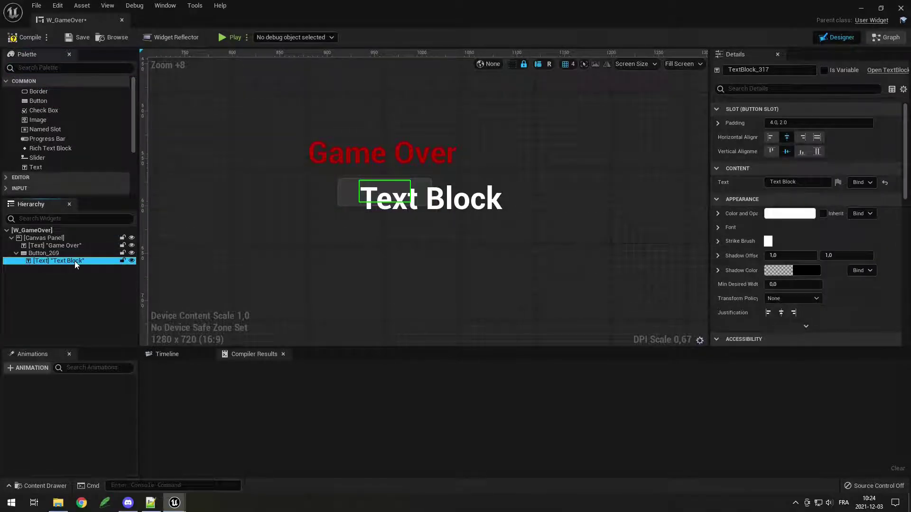
left_click(811, 187)
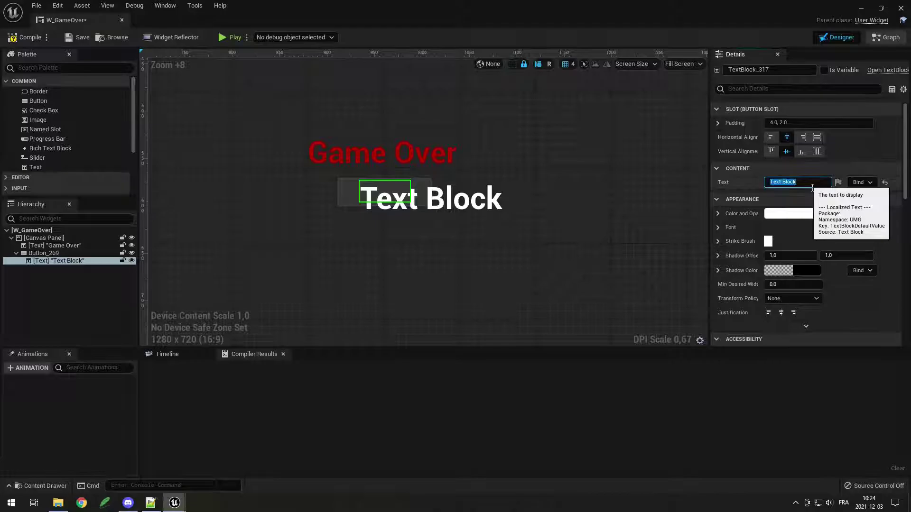
key("Return")
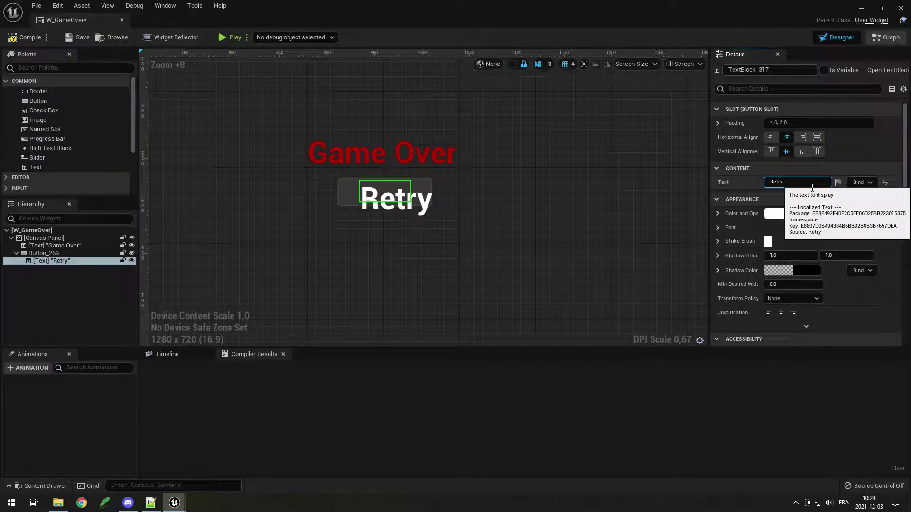
scroll(405, 230, "down", 5)
Enlarge the Retry button to about 117 by 42 and set its Position X to 0.
left_click(82, 254)
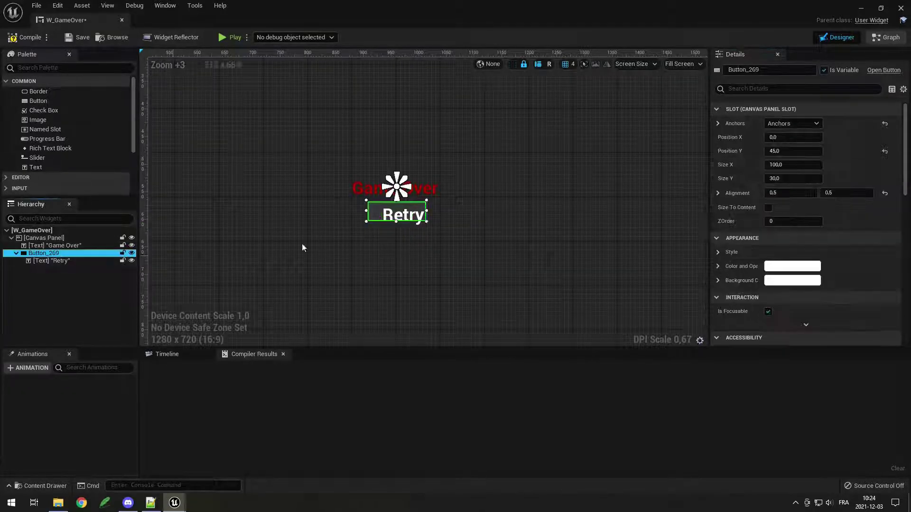
scroll(423, 223, "up", 4)
left_click_drag(426, 217, 440, 227)
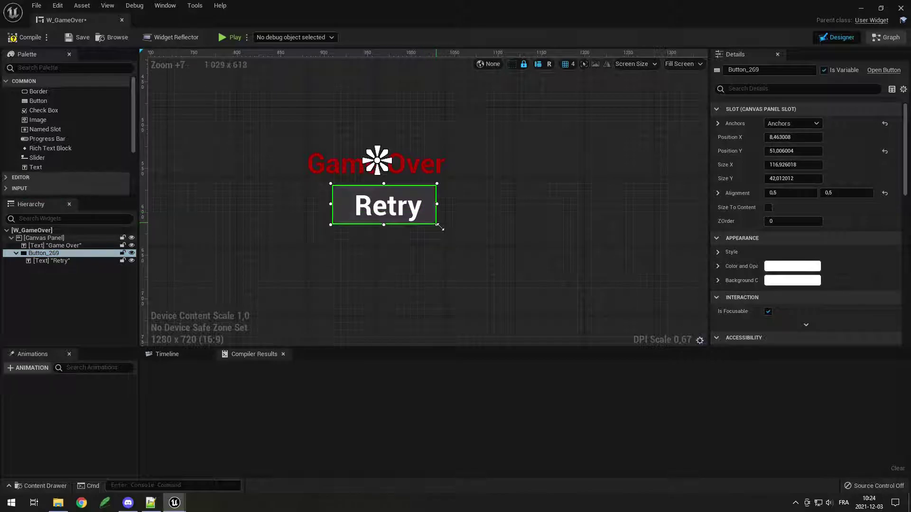
left_click(822, 140)
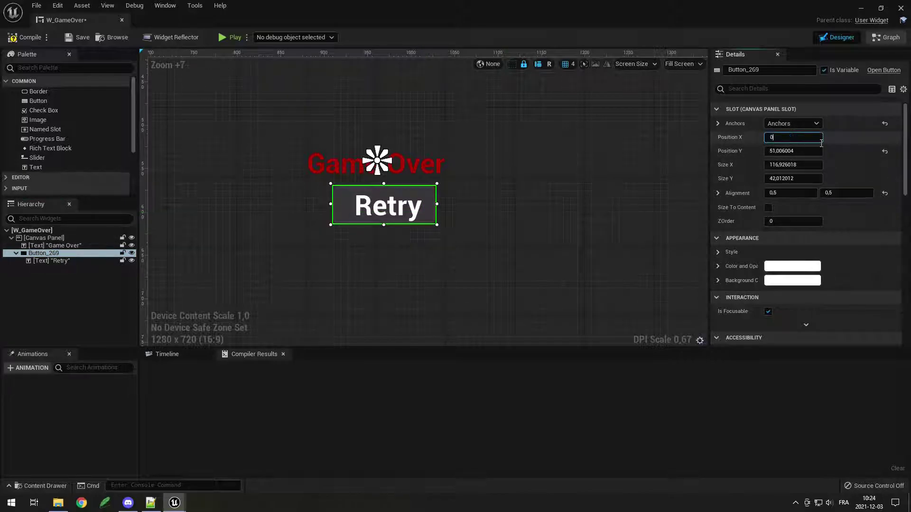
key("Return")
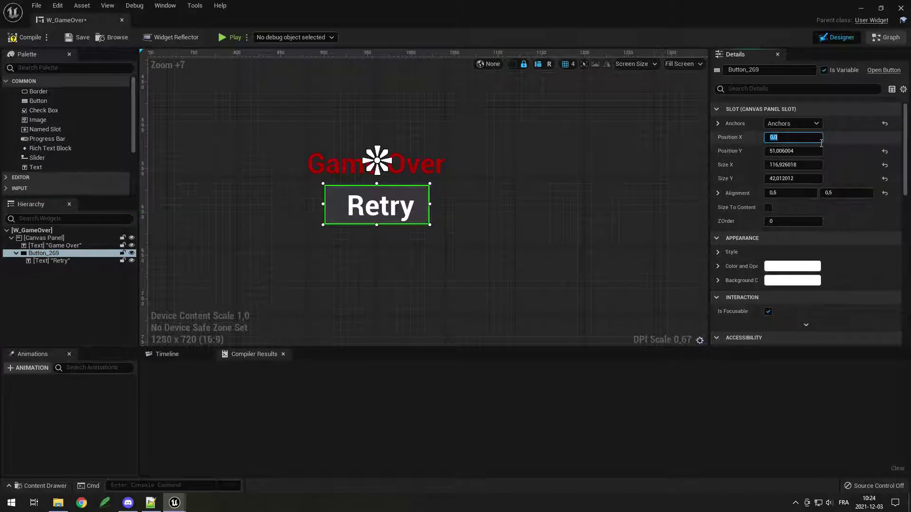
scroll(335, 198, "down", 13)
scroll(371, 217, "up", 6)
scroll(268, 160, "up", 9)
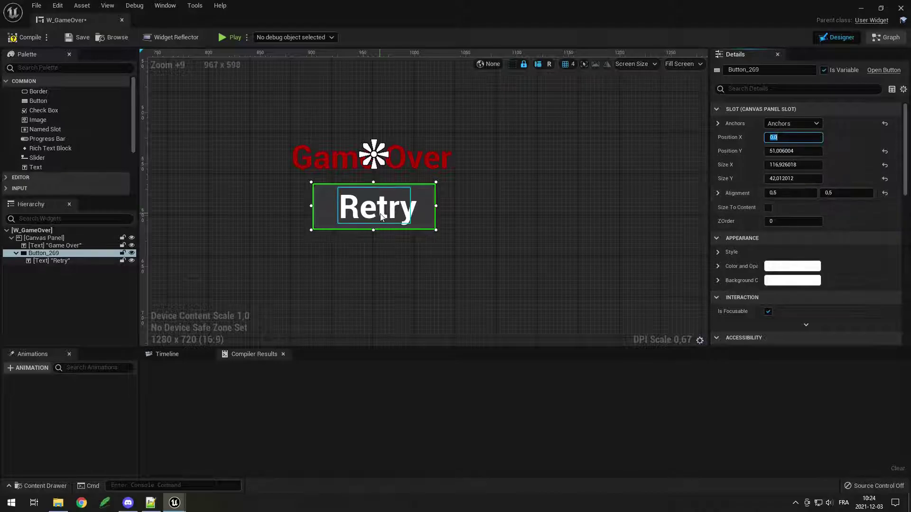
Add an On Clicked event for the Retry button to the widget's Event Graph.
left_click_drag(906, 165, 910, 325)
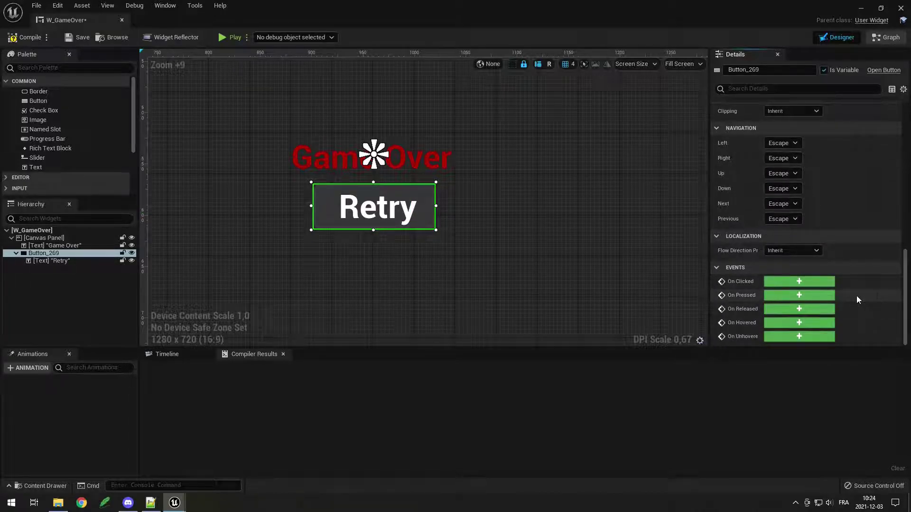
left_click(798, 282)
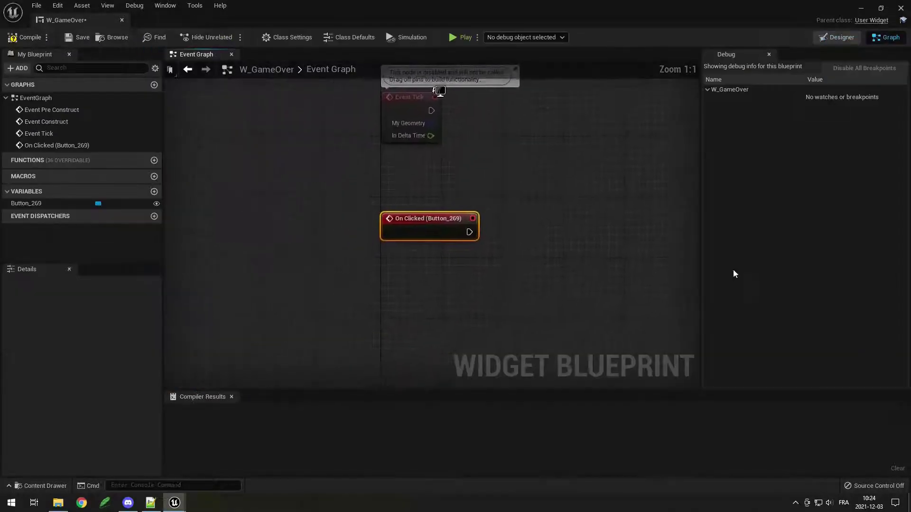
left_click(105, 502)
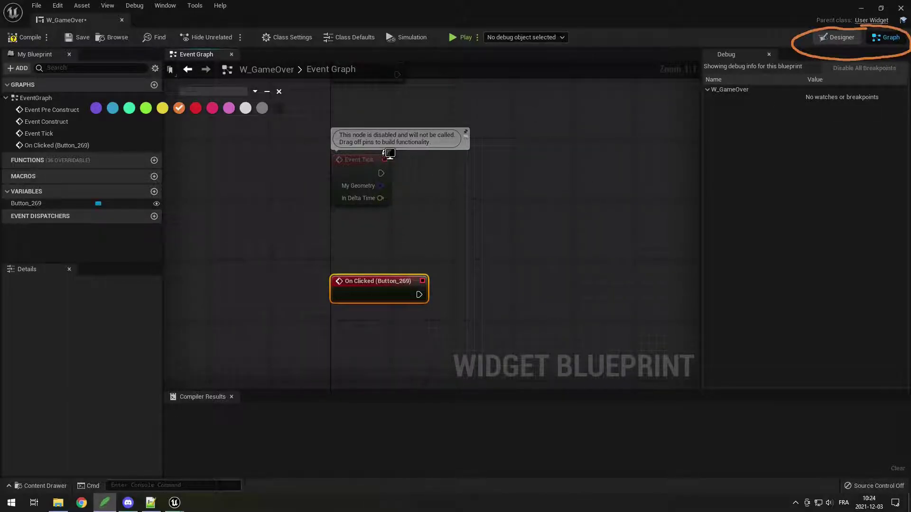
left_click(279, 92)
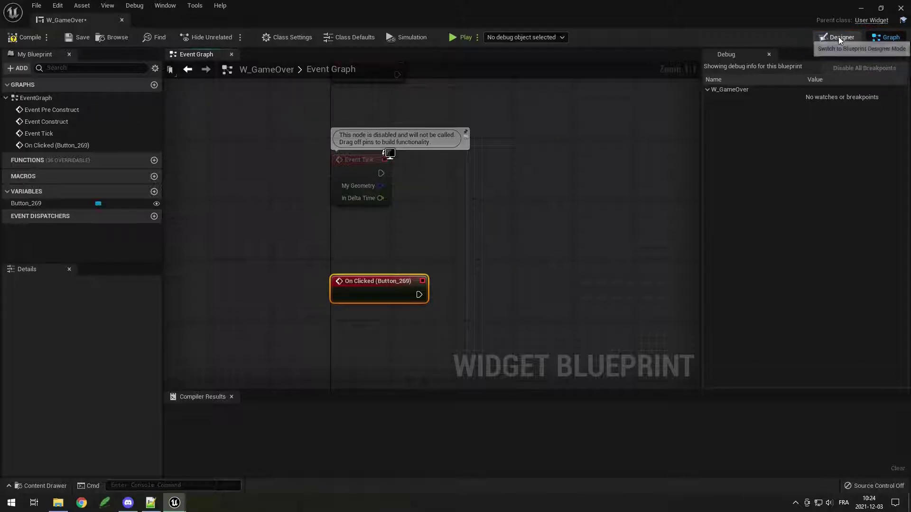
left_click(839, 38)
scroll(396, 212, "up", 6)
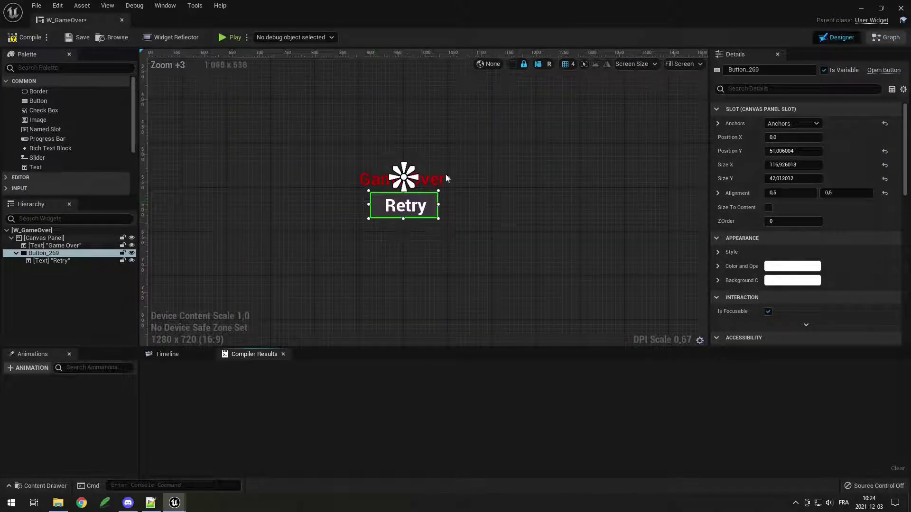
left_click(892, 39)
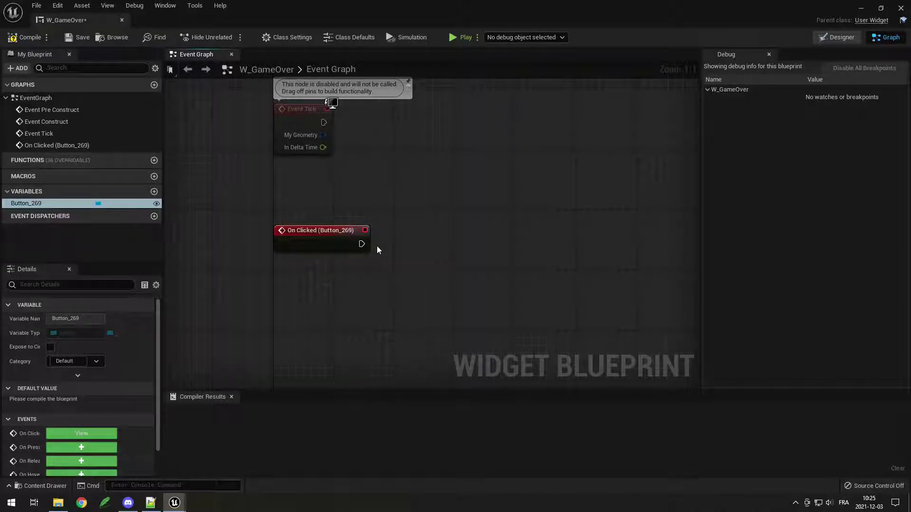
Add a Get Current Level Name node to the widget's Event Graph, executed by the Retry button's On Clicked event.
right_click(366, 187)
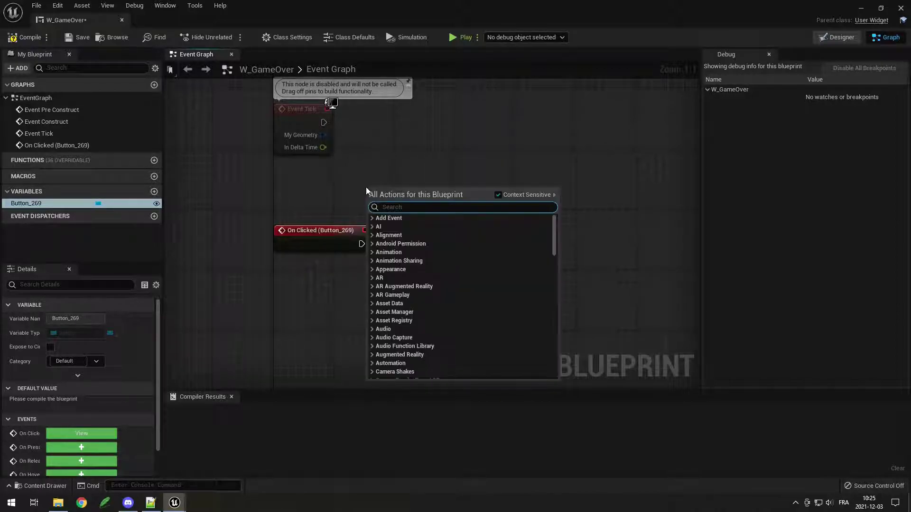
type("get c")
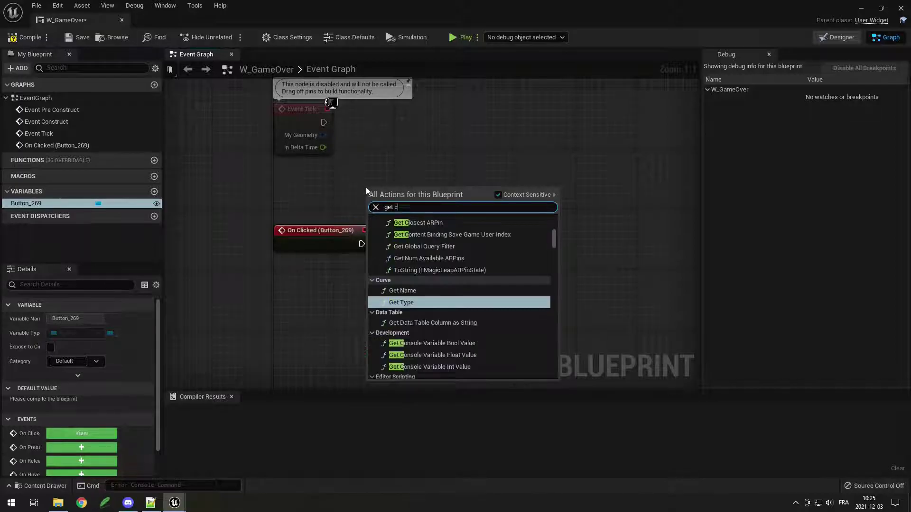
type("urrent level name")
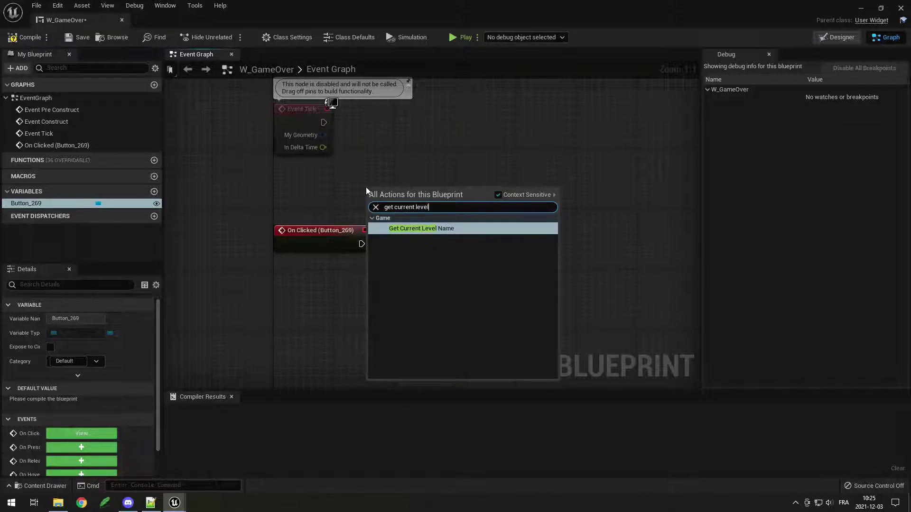
key("Return")
left_click_drag(443, 203, 465, 226)
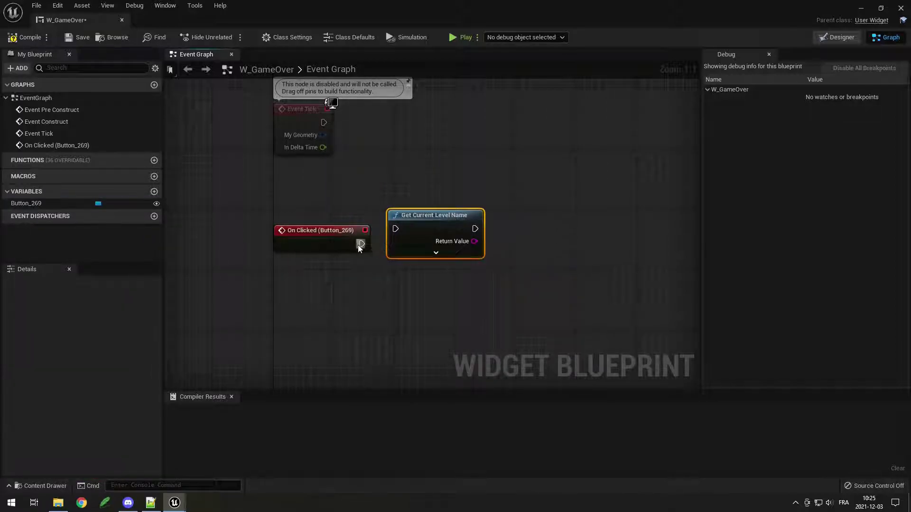
left_click_drag(401, 229, 409, 244)
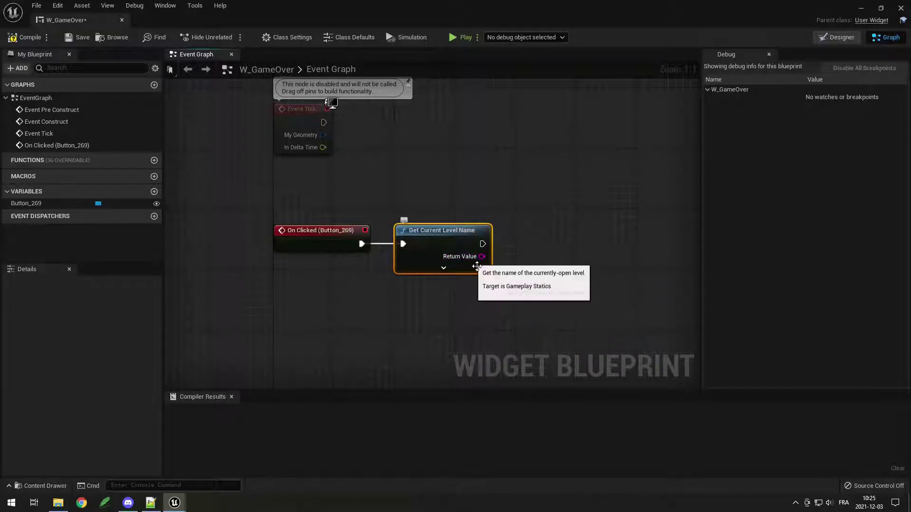
Chain an Open Level (by Name) node after Get Current Level Name and feed the Return Value into its Level Name.
right_click_drag(493, 280, 360, 292)
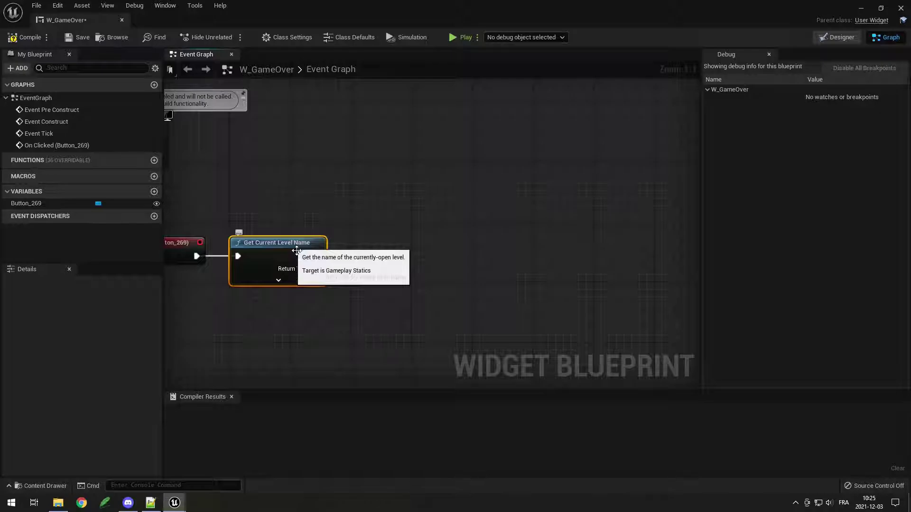
left_click_drag(317, 256, 380, 255)
type("ope")
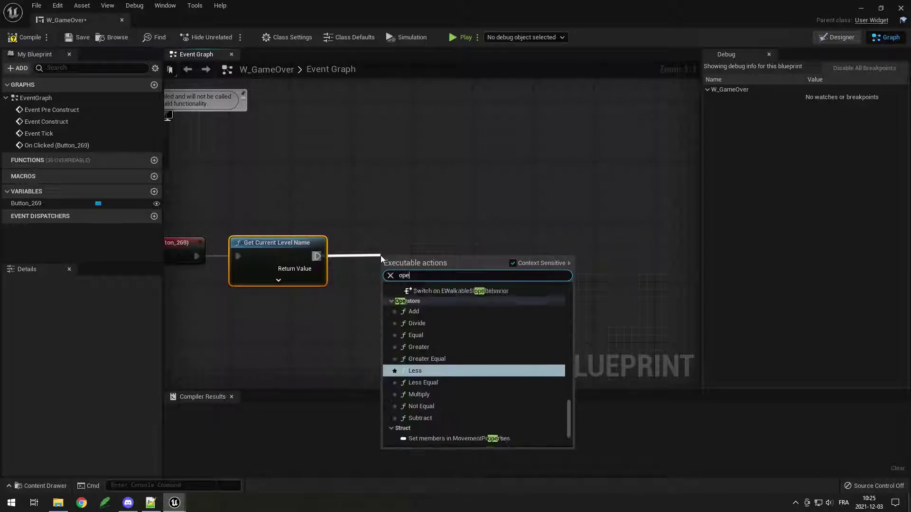
type("n l")
key("Return")
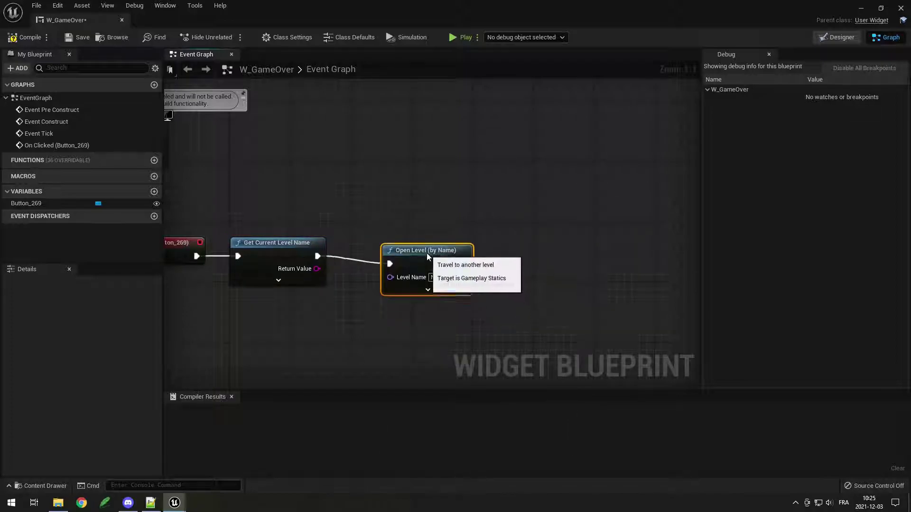
left_click_drag(316, 269, 391, 269)
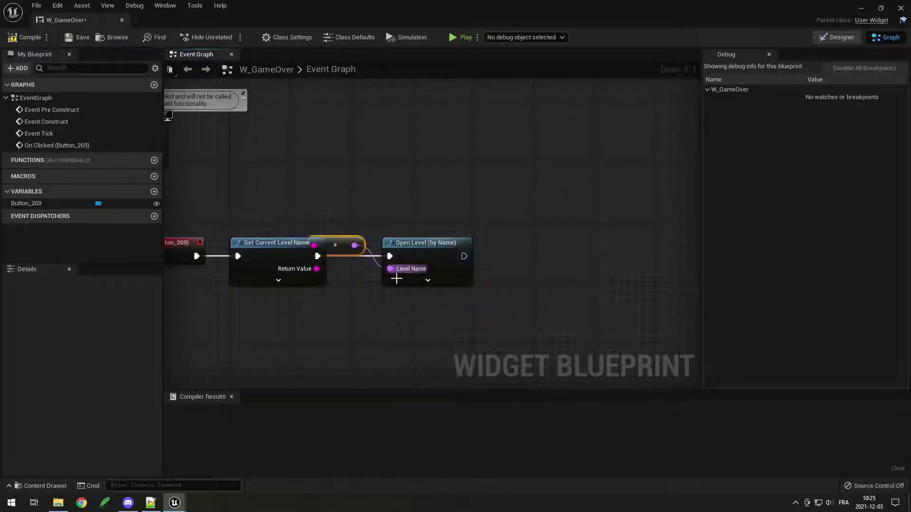
right_click_drag(325, 313, 416, 309)
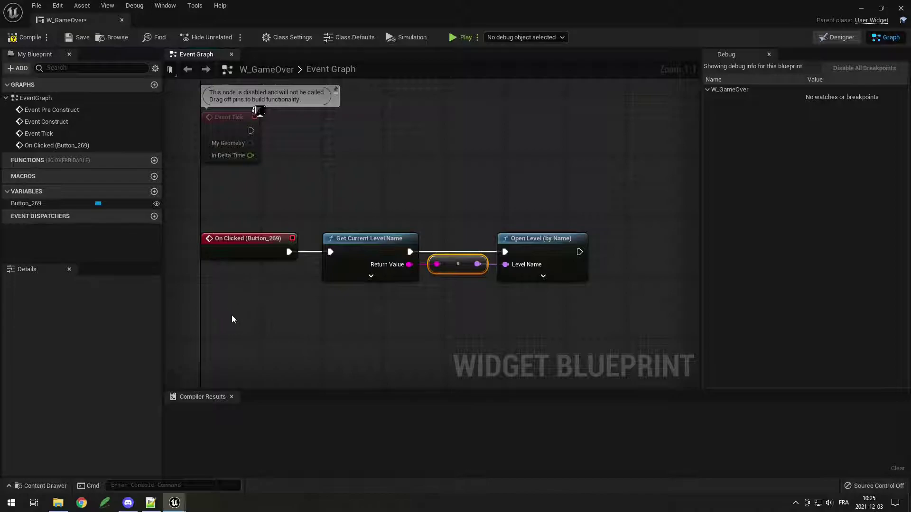
Compile the W_GameOver widget blueprint.
left_click_drag(232, 315, 623, 226)
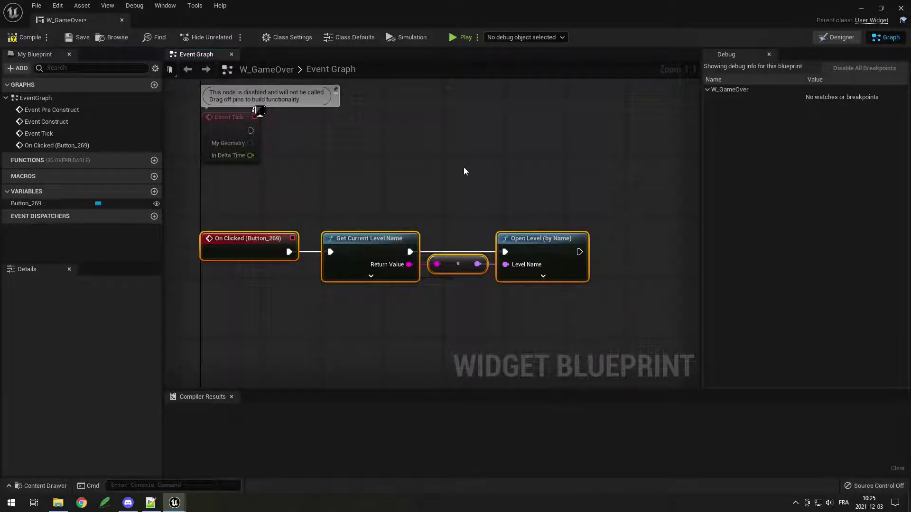
left_click(401, 192)
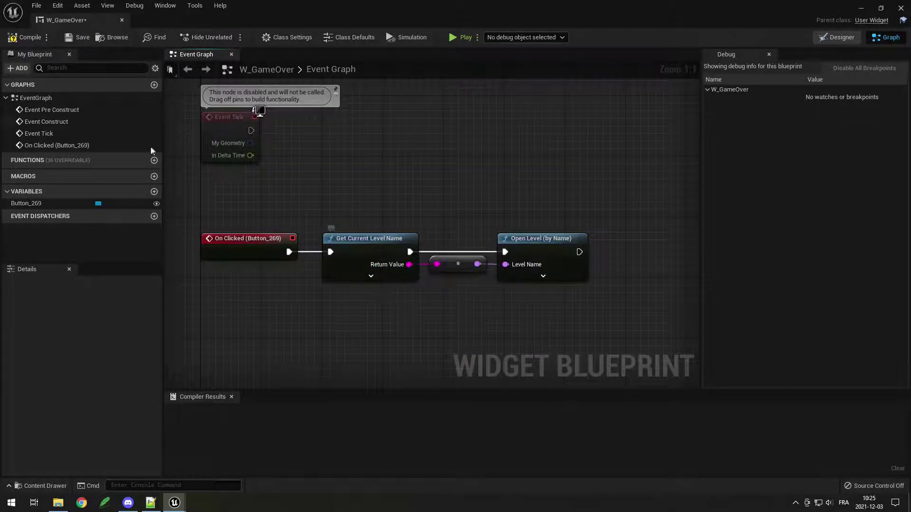
left_click(24, 42)
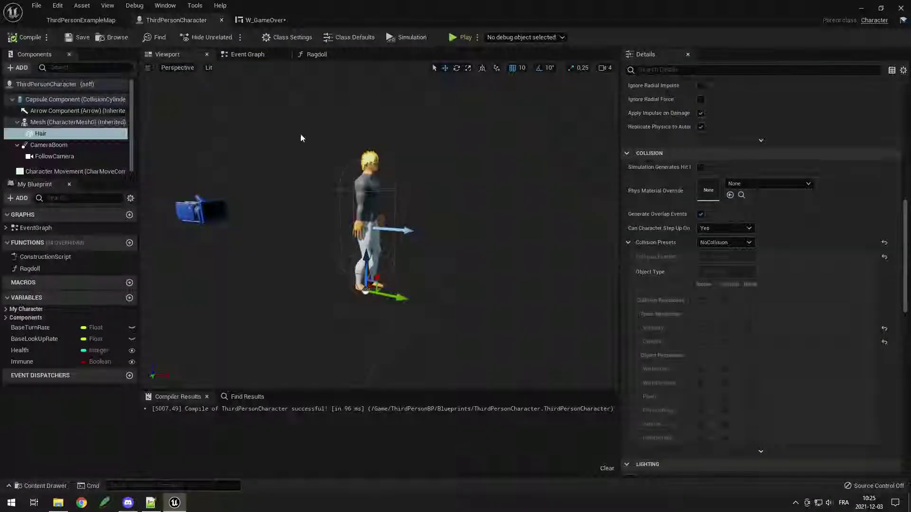
In the ThirdPersonCharacter Event Graph, add a Create Widget node after Ragdoll with its class set to W Game Over.
left_click(249, 54)
right_click_drag(373, 176, 291, 230)
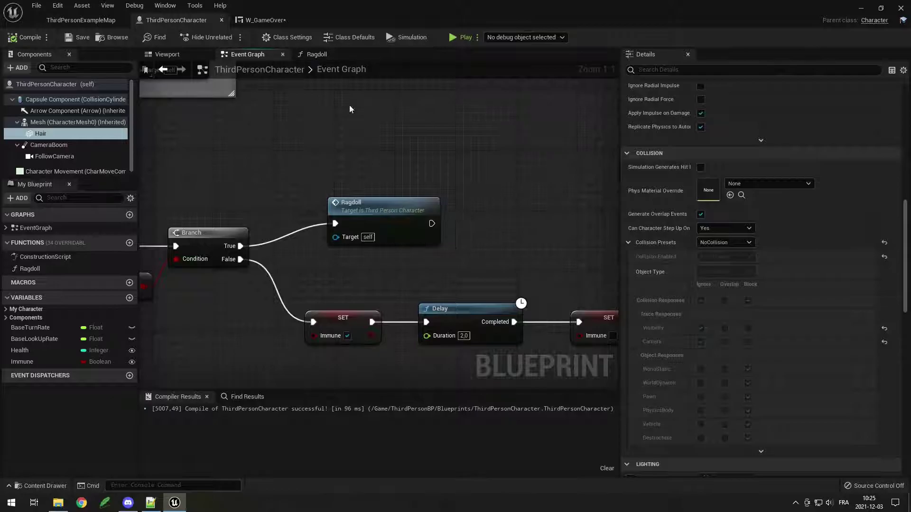
right_click_drag(478, 198, 350, 209)
left_click_drag(313, 239, 355, 232)
type("create wid")
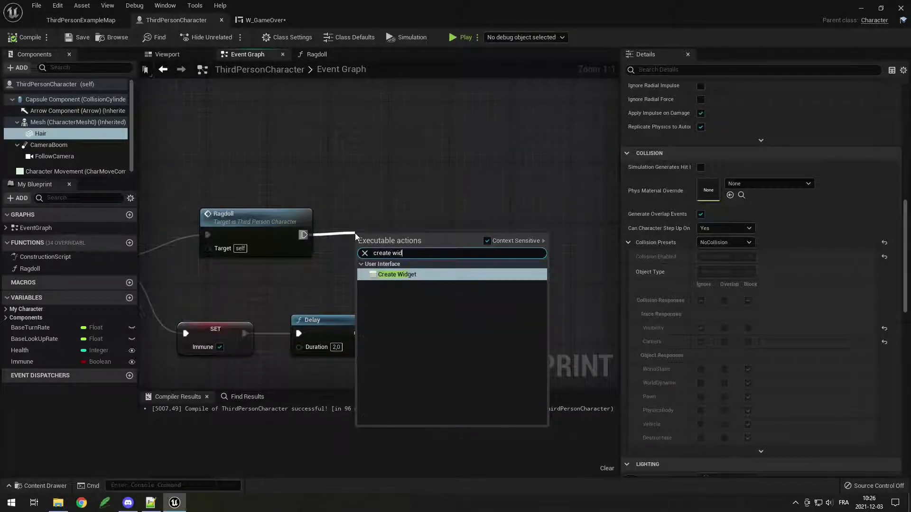
key("Return")
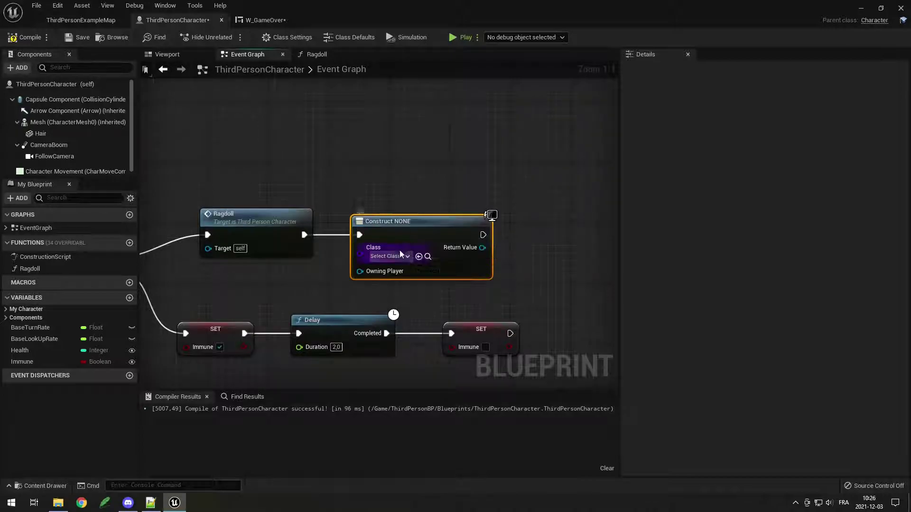
left_click(401, 256)
left_click(412, 306)
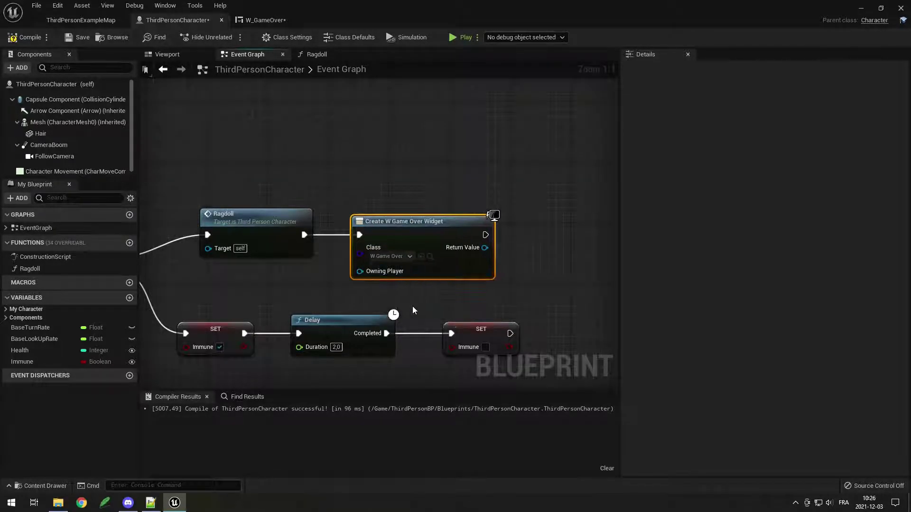
Add the created Game Over widget to the screen with an Add to Viewport node and save all changes.
right_click_drag(392, 266, 239, 259)
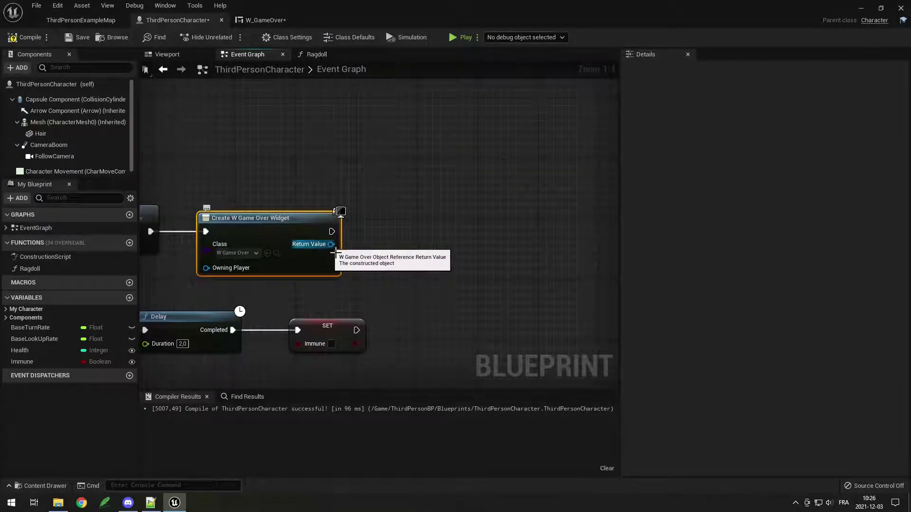
left_click_drag(326, 244, 391, 239)
type("add to")
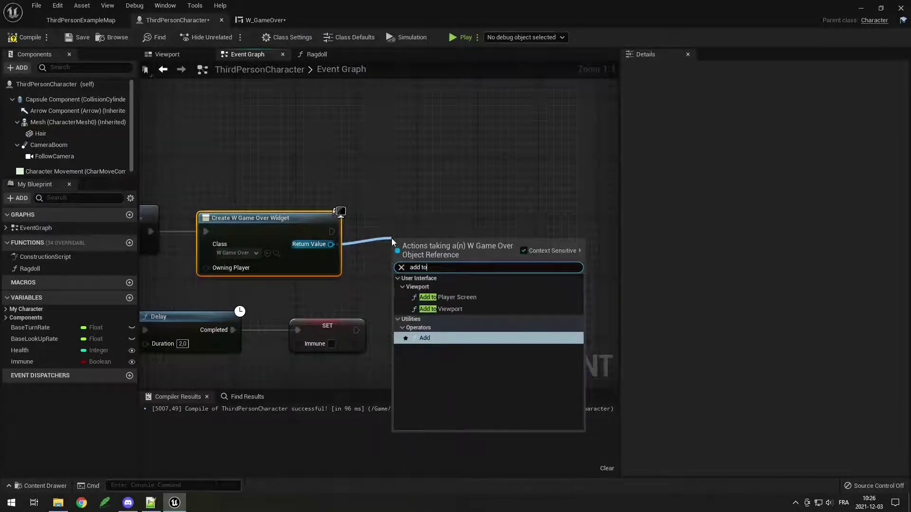
left_click(458, 310)
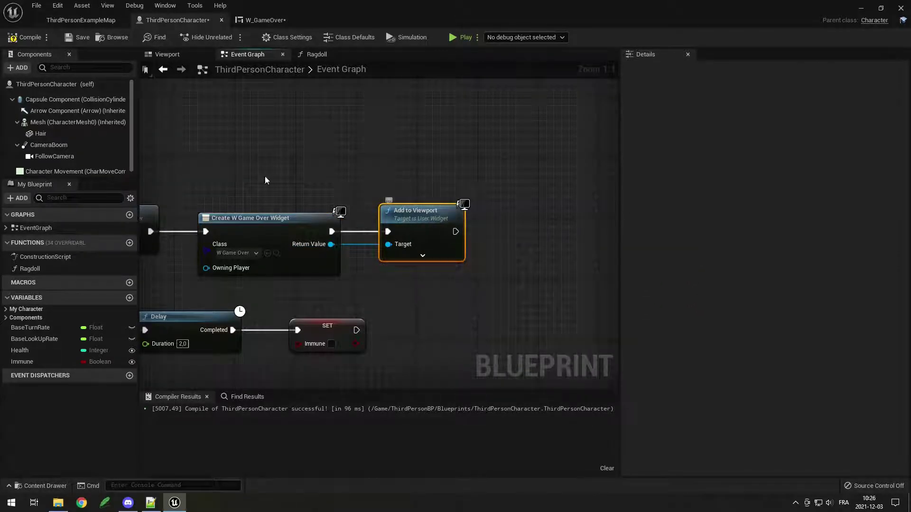
key("ctrl+shift+s")
Play ThirdPersonExampleMap, run the character into the spikes to test the Game Over screen, and stop playing.
left_click(93, 20)
left_click(533, 38)
left_click(564, 63)
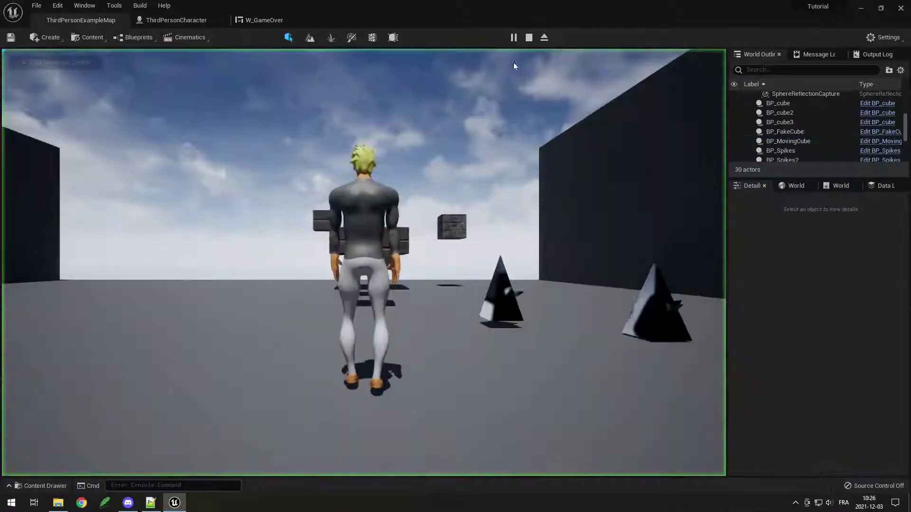
key("w")
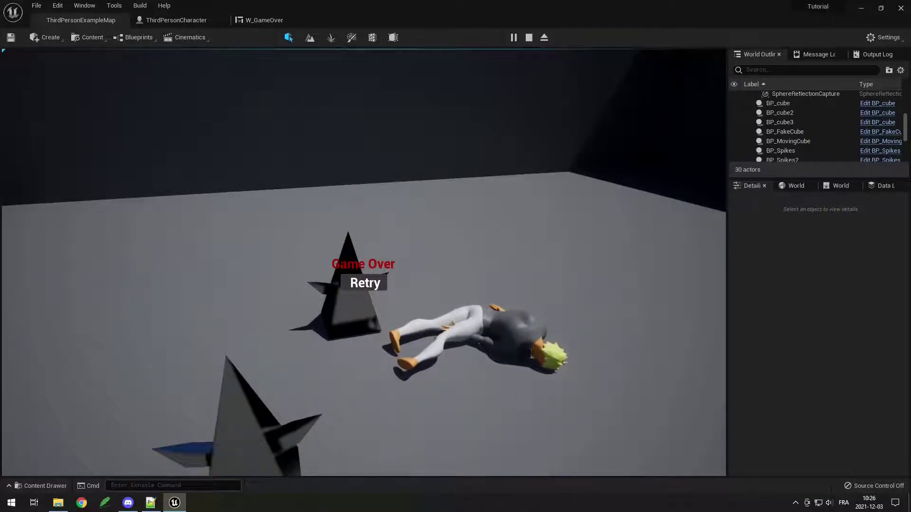
key("Escape")
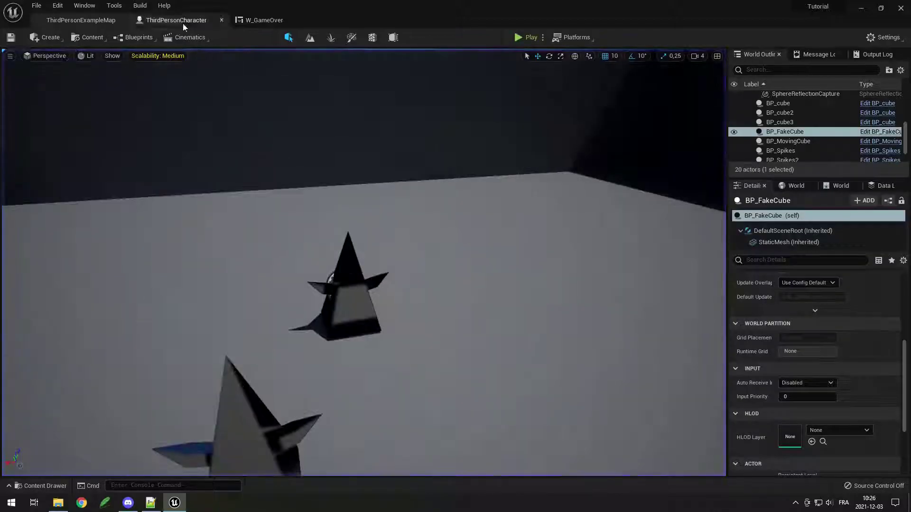
Add a Set Input Mode UI Only node after Add to Viewport in the ThirdPersonCharacter Event Graph.
left_click(181, 19)
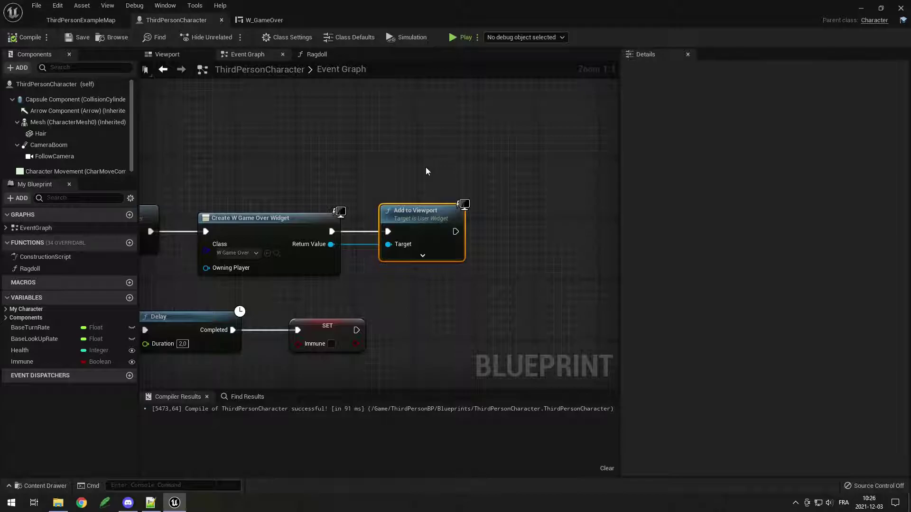
right_click_drag(425, 167, 277, 145)
left_click_drag(307, 208, 368, 207)
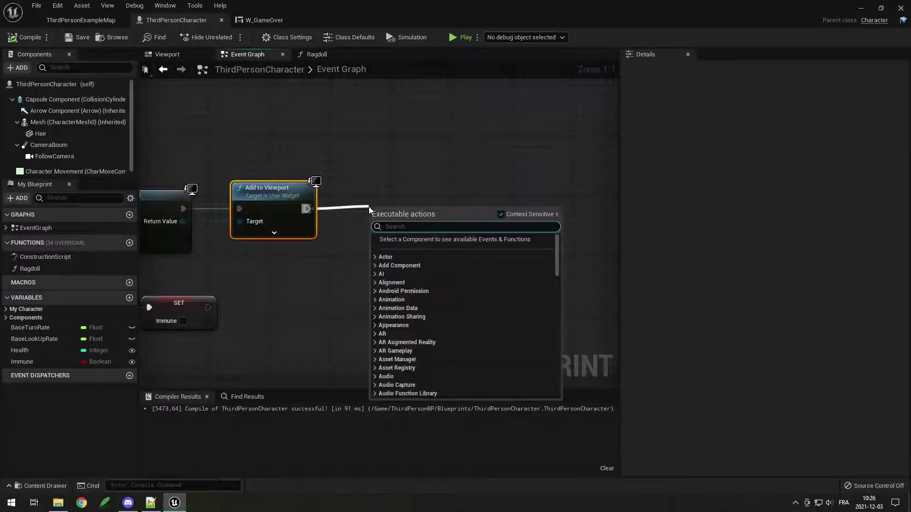
type("set input mode")
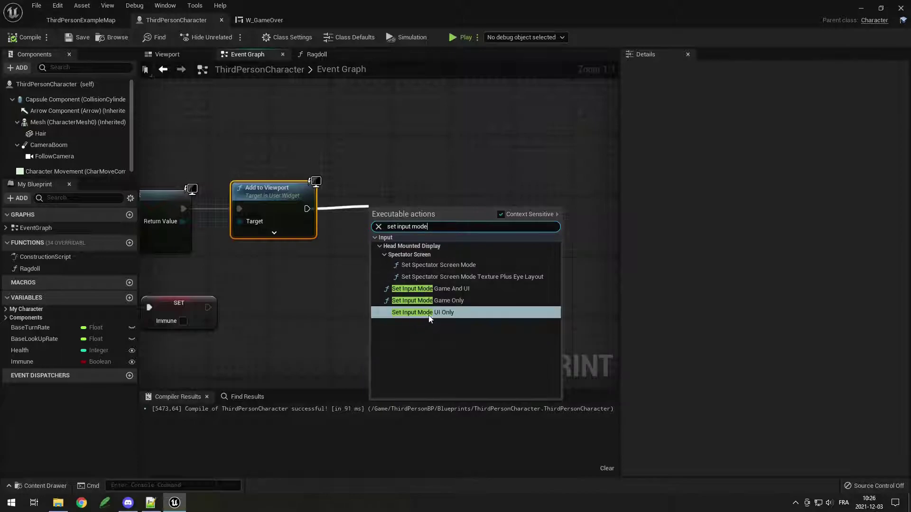
left_click(429, 313)
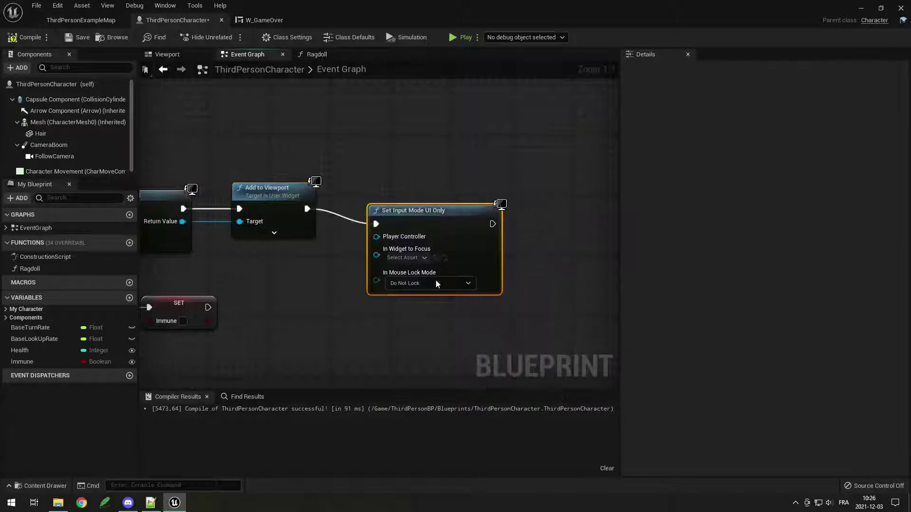
Connect the created Game Over widget's Return Value to In Widget to Focus on the Set Input Mode UI Only node.
right_click_drag(346, 188, 426, 190)
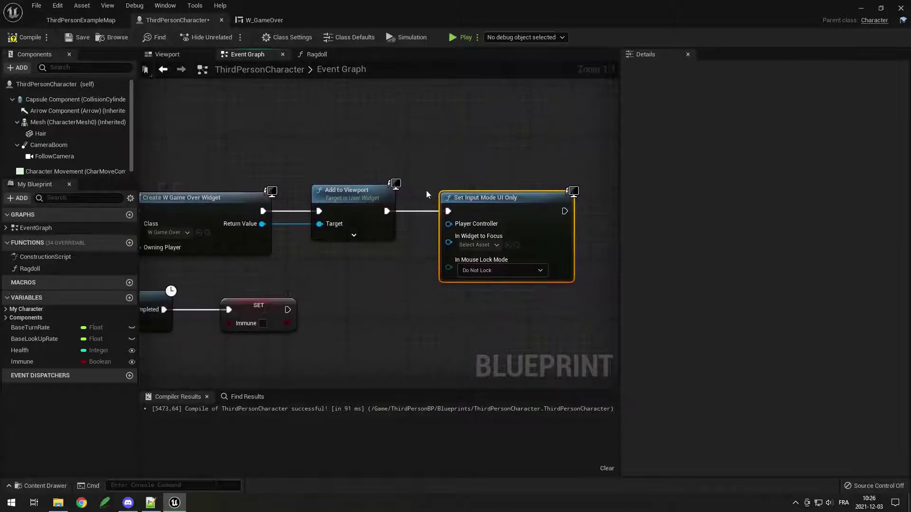
left_click_drag(262, 224, 452, 243)
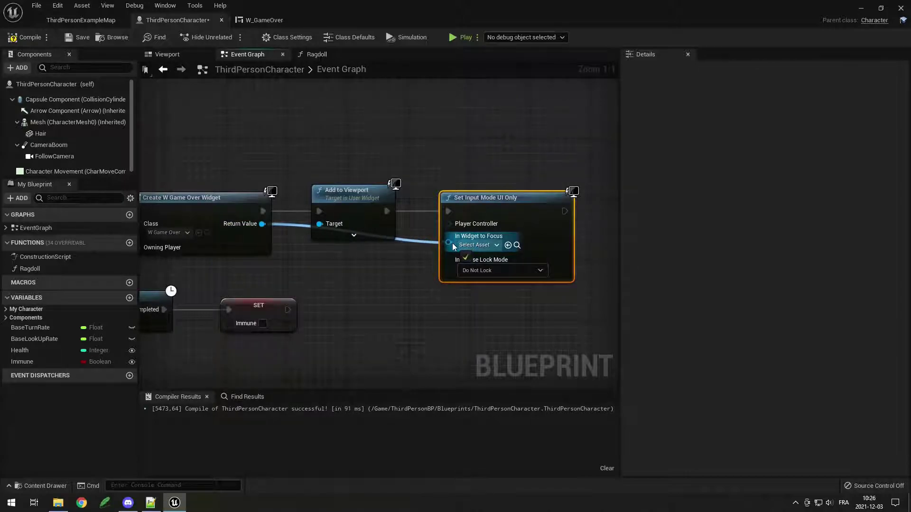
right_click_drag(410, 269, 429, 302)
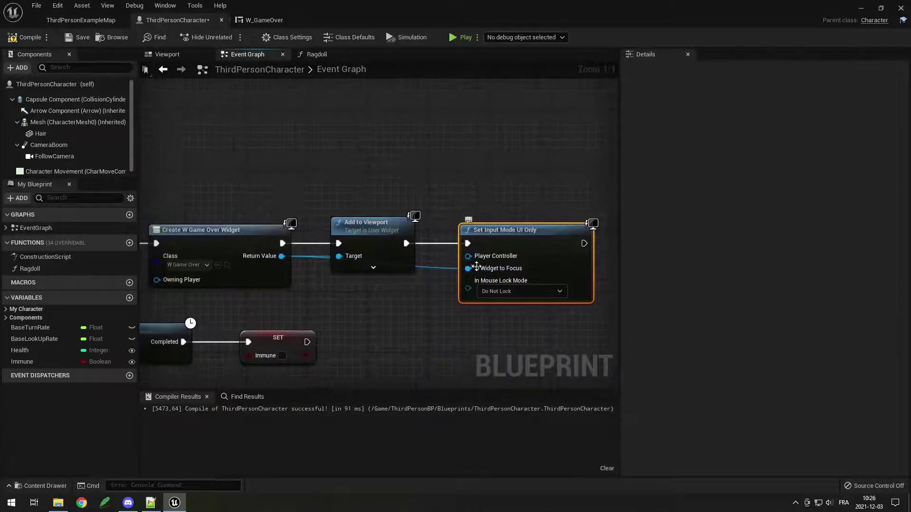
Supply the Player Controller input of Set Input Mode UI Only from a Get Player Controller node placed above Add to Viewport.
left_click_drag(468, 255, 403, 185)
type("get player controller")
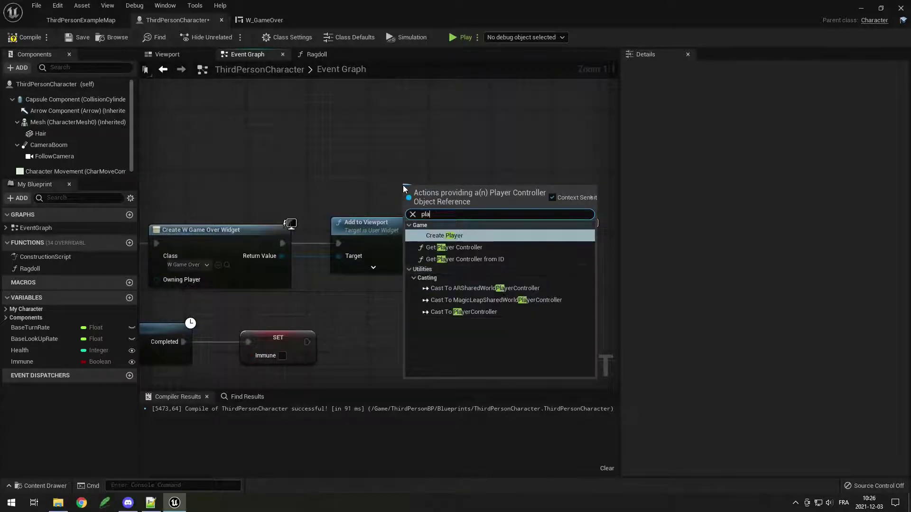
key("Return")
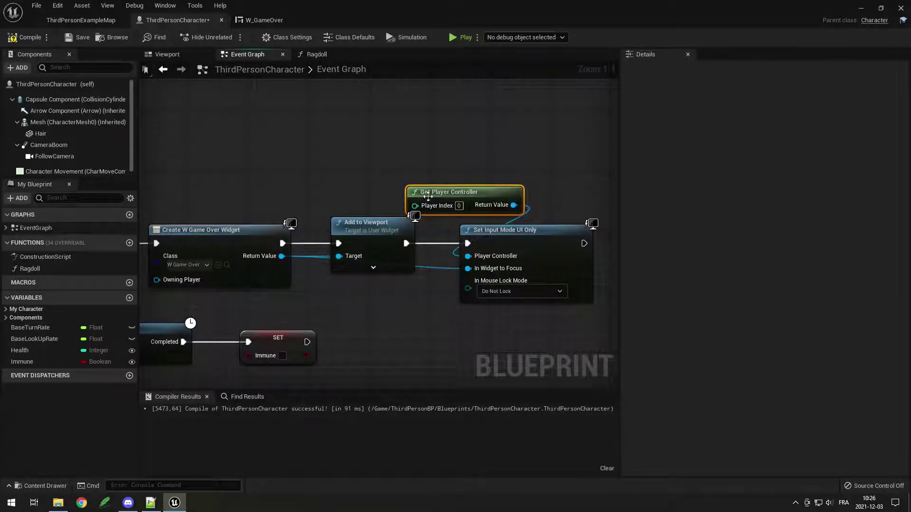
left_click_drag(427, 192, 328, 185)
right_click_drag(534, 181, 407, 180)
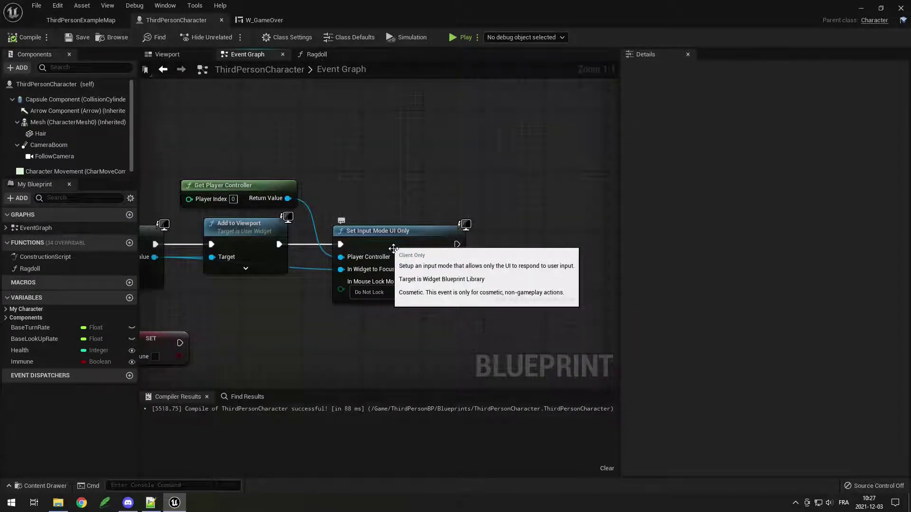
Add a Set Show Mouse Cursor node, enabled, from Get Player Controller's Return Value and run it after Set Input Mode UI Only, aligned in line.
left_click_drag(288, 198, 498, 255)
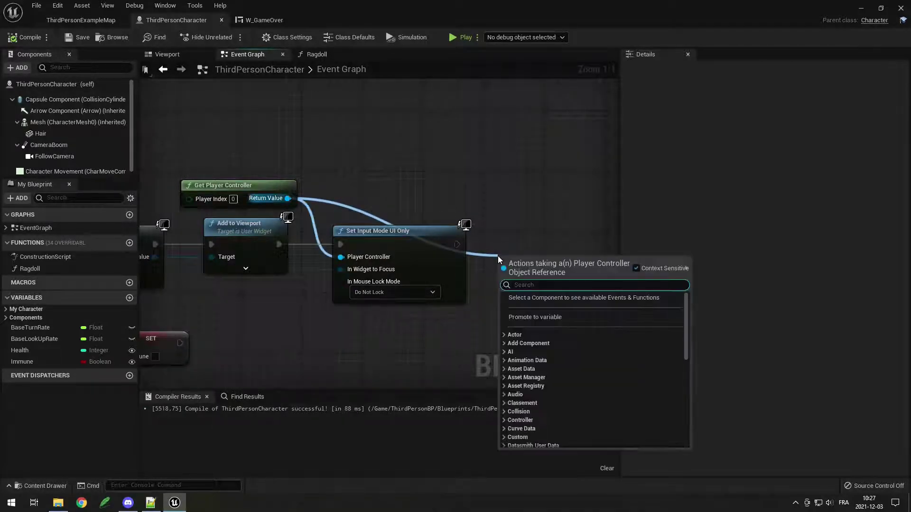
type("show mou")
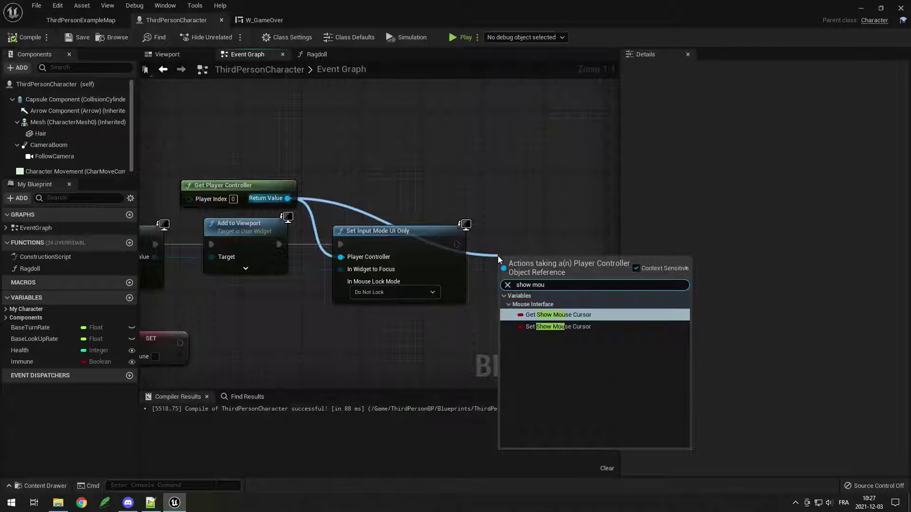
left_click(559, 328)
left_click(572, 280)
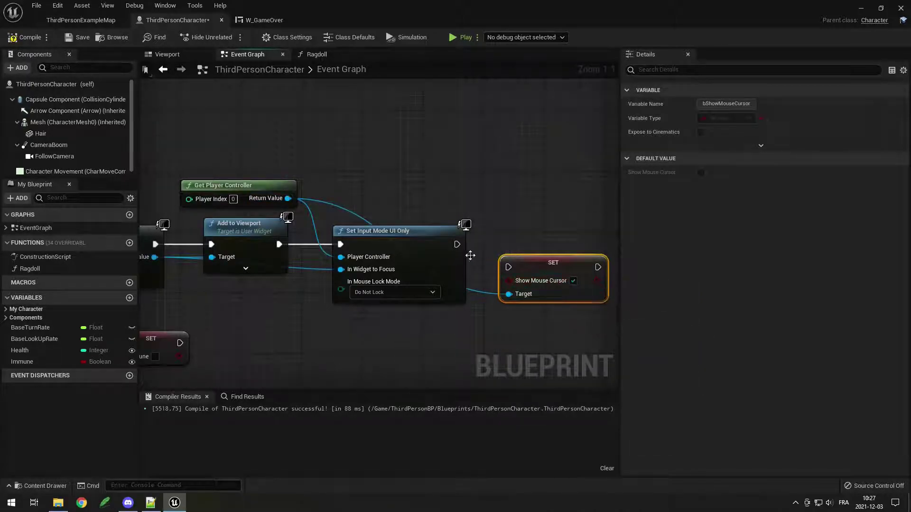
left_click_drag(457, 244, 508, 267)
key("q")
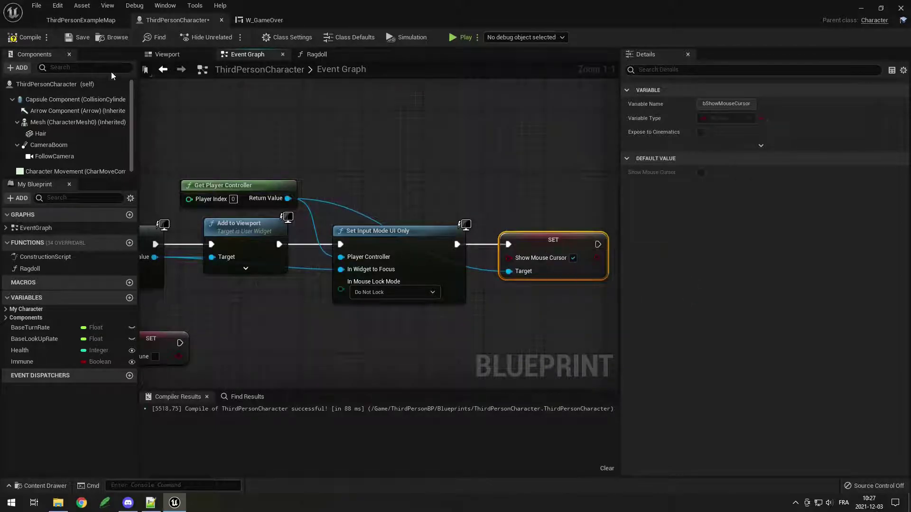
Play ThirdPersonExampleMap, run the character into the spikes, retry from the Game Over screen, and stop playing.
left_click(83, 20)
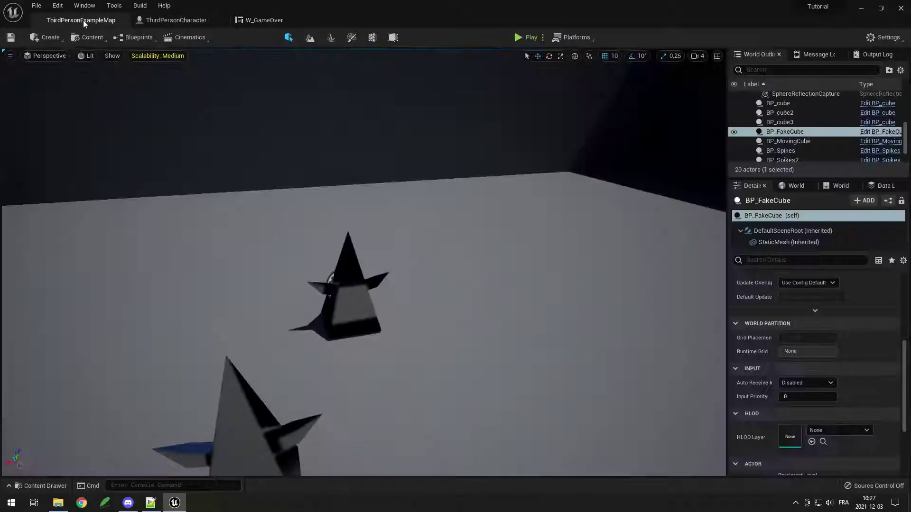
left_click(531, 37)
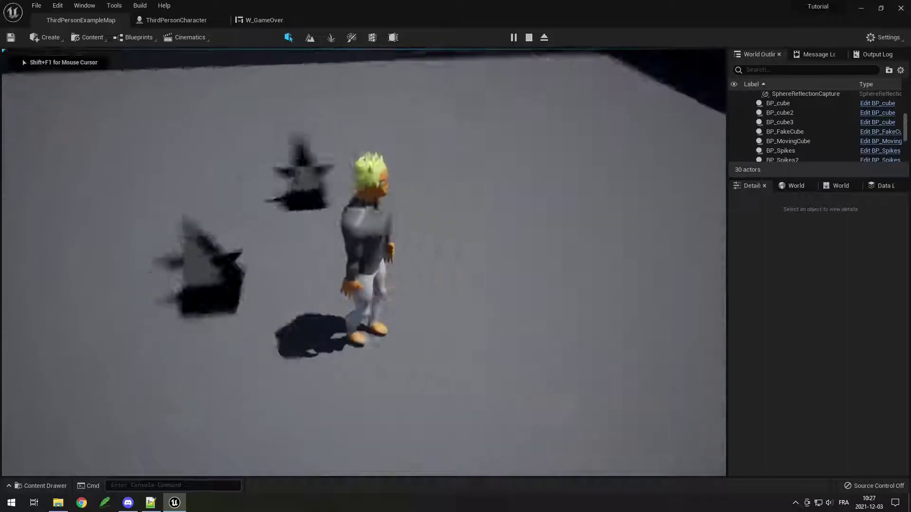
key("w")
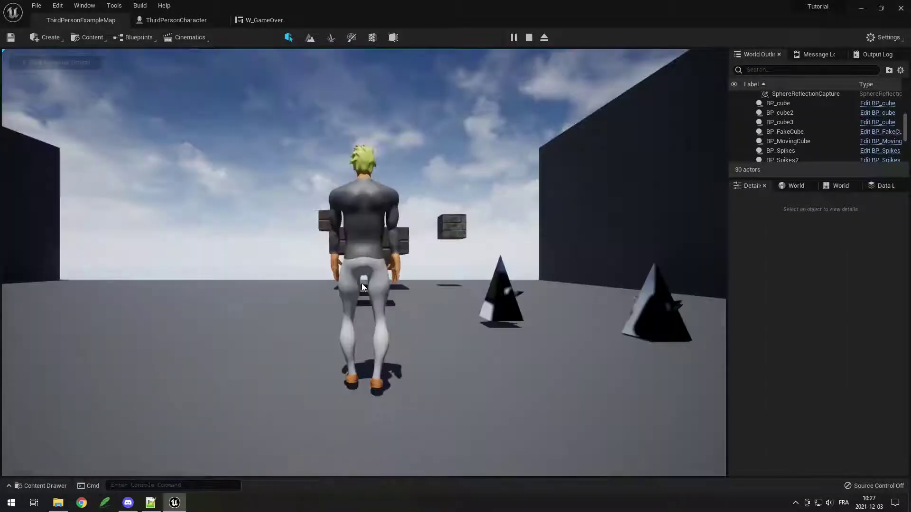
left_click(362, 283)
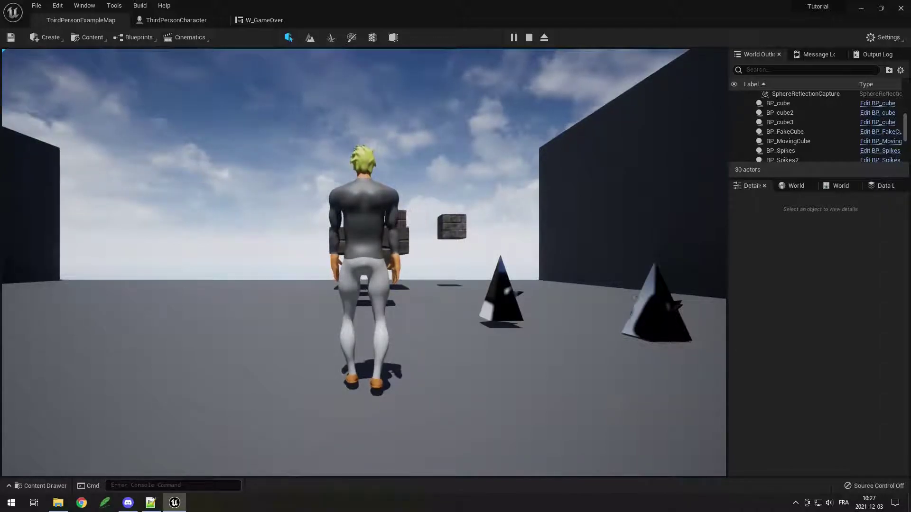
key("Escape")
Add an Event BeginPlay node to the ThirdPersonCharacter Event Graph, in the empty area above the Game Over nodes.
left_click(189, 22)
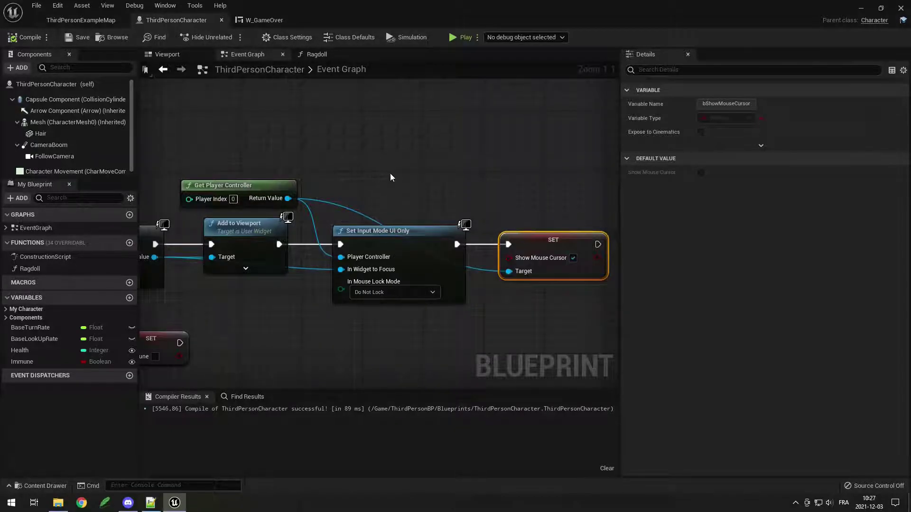
right_click_drag(390, 173, 450, 167)
right_click_drag(190, 155, 300, 255)
scroll(300, 254, "down", 3)
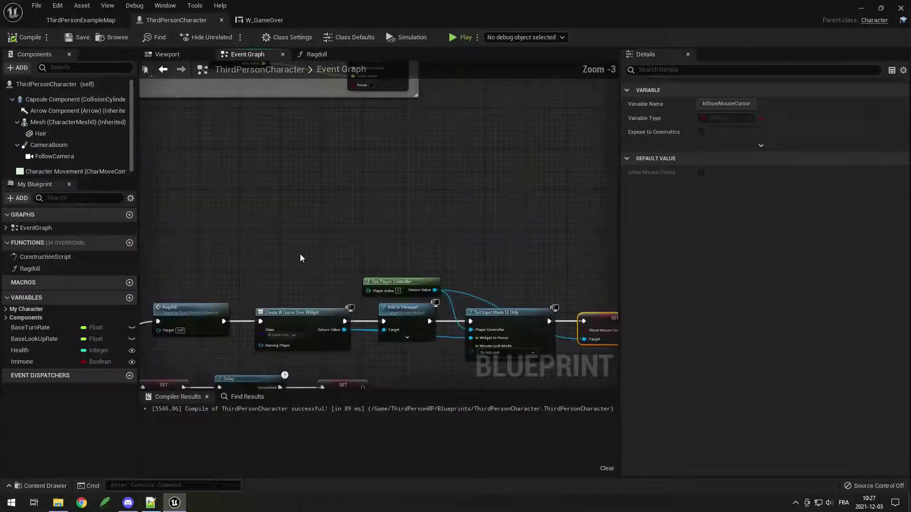
scroll(300, 258, "up", 2)
right_click(308, 199)
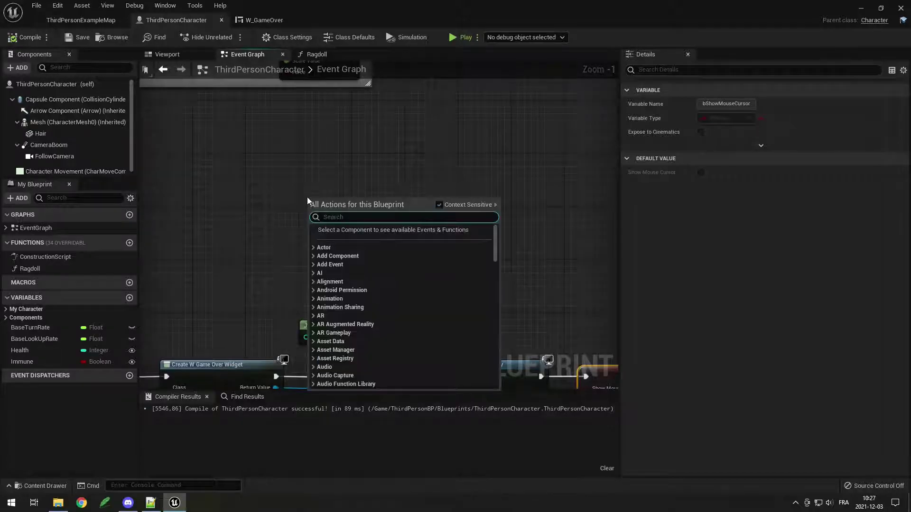
type("begin")
key("Return")
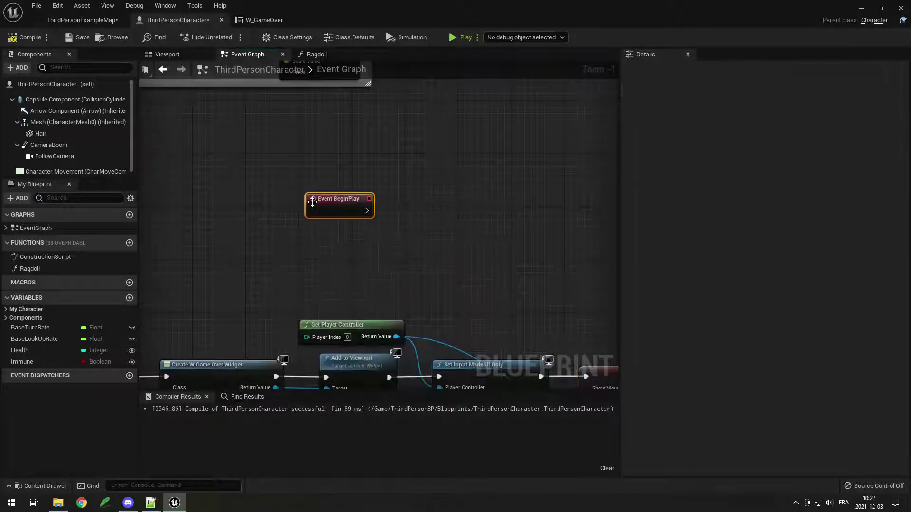
scroll(389, 216, "up", 1)
right_click_drag(386, 212, 322, 198)
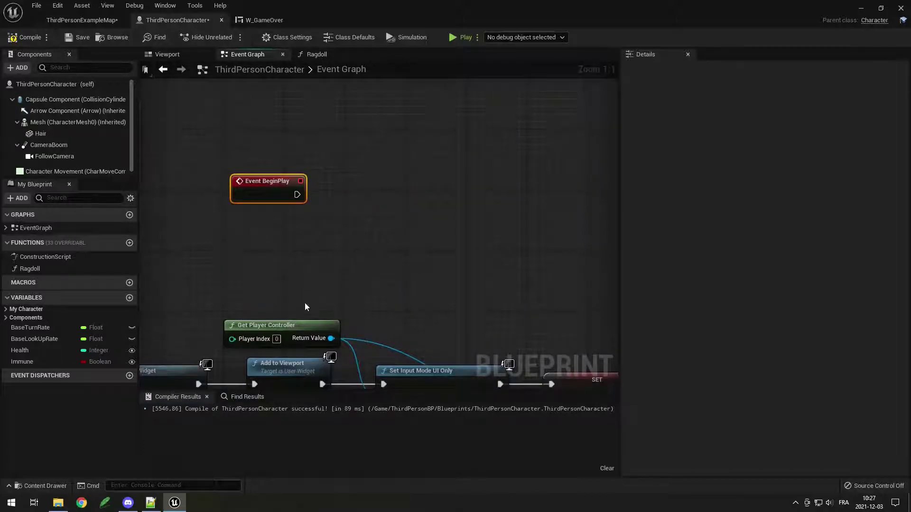
Add a second Get Player Controller node just above Event BeginPlay.
left_click_drag(323, 334, 322, 274)
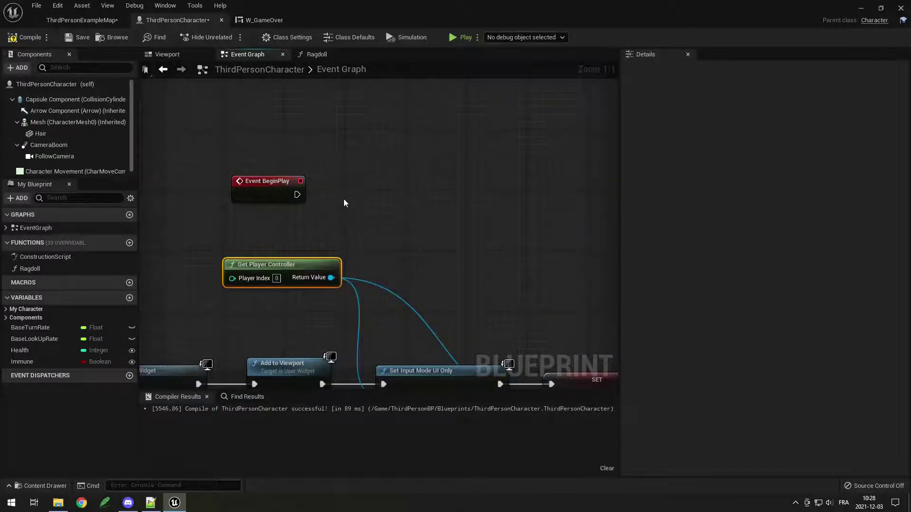
left_click_drag(301, 268, 301, 321)
right_click_drag(280, 140, 306, 186)
right_click(306, 187)
type("player con")
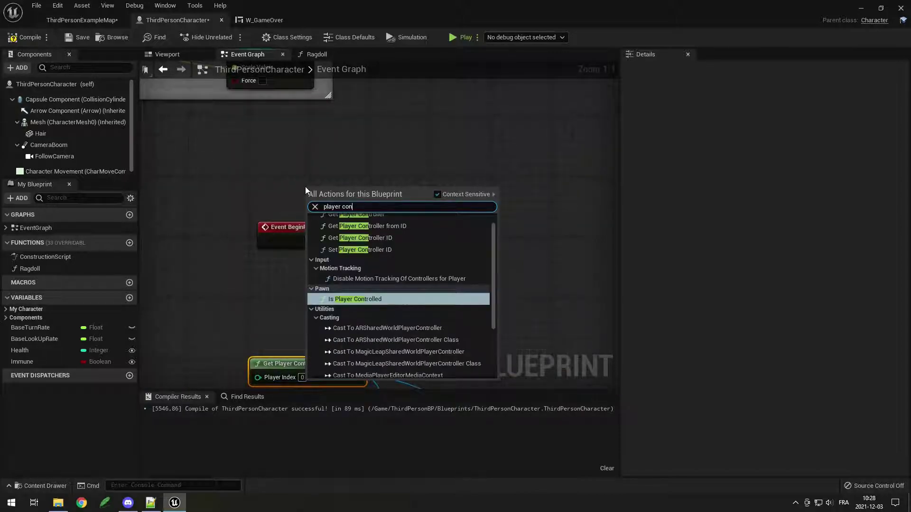
type("troller")
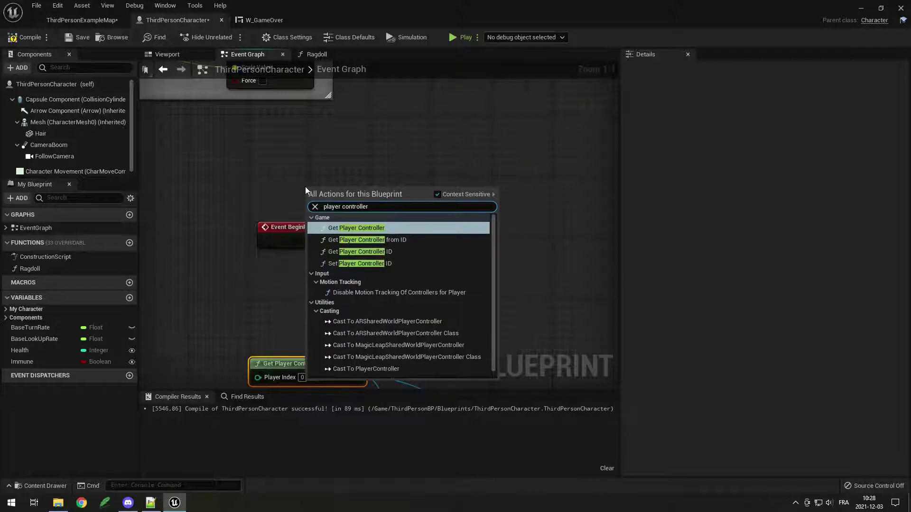
key("Return")
Create a Set Input Mode Game Only node from the new Get Player Controller's Return Value and execute it from Event BeginPlay.
left_click_drag(357, 187, 404, 227)
type("set inpu m")
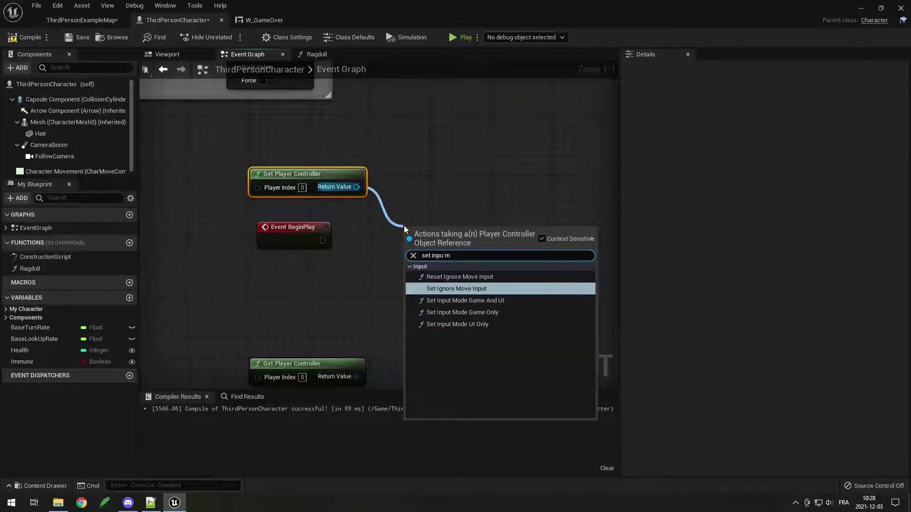
left_click(494, 313)
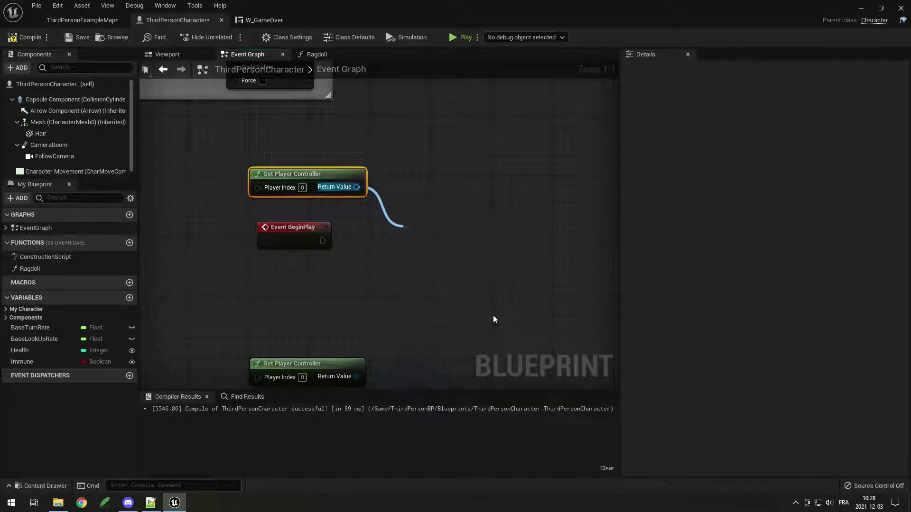
left_click_drag(323, 240, 409, 248)
Add a Set Show Mouse Cursor node, left disabled, after Set Input Mode Game Only using the same player controller, and compile and save everything.
right_click_drag(409, 249, 295, 248)
left_click_drag(242, 187, 445, 239)
type("show mou")
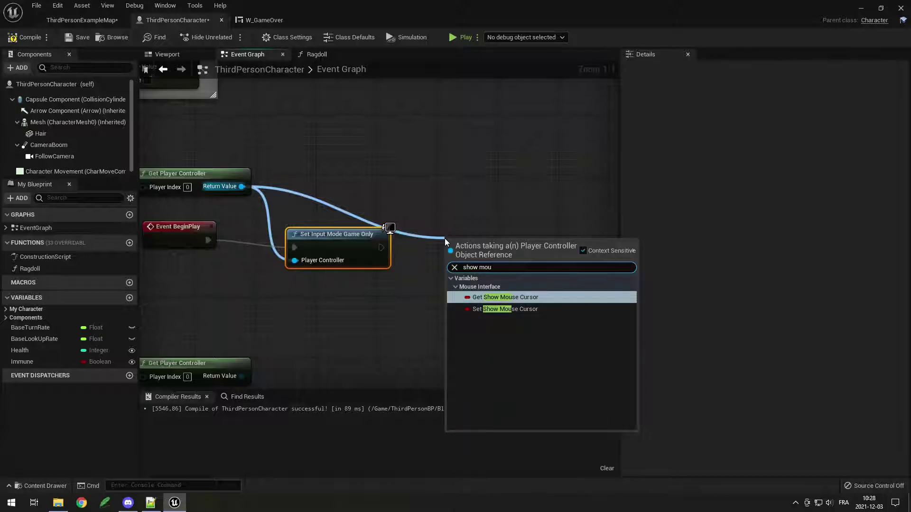
left_click(486, 309)
left_click_drag(382, 249, 454, 247)
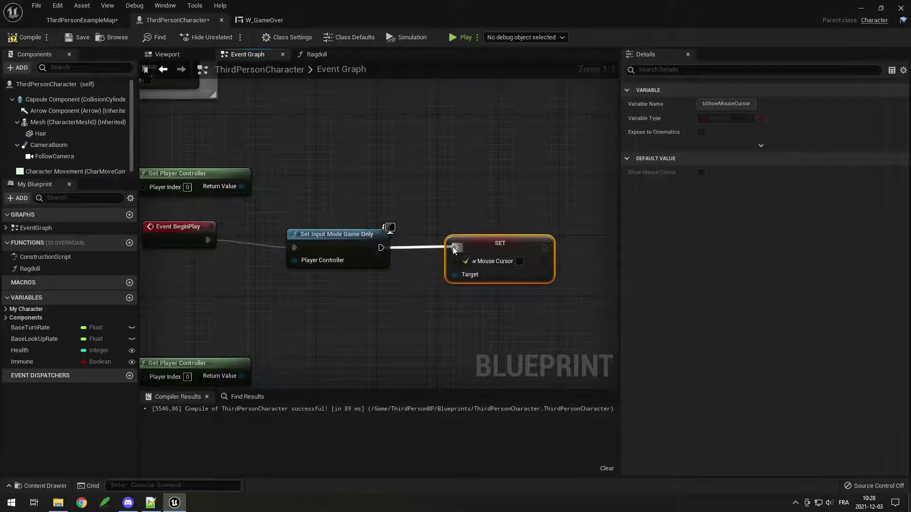
left_click(32, 39)
key("ctrl+shift+s")
Play ThirdPersonExampleMap, run the character into the spikes until Game Over, and reload the level with Retry.
left_click(82, 22)
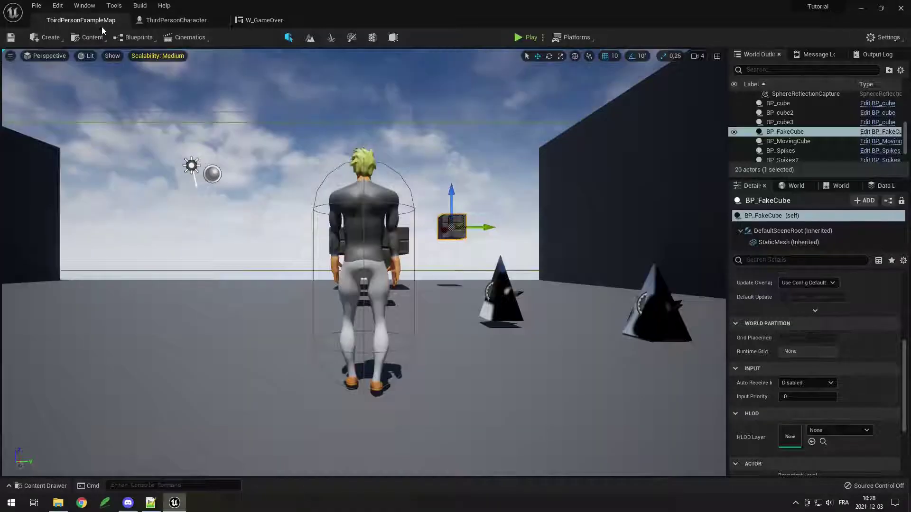
left_click(517, 41)
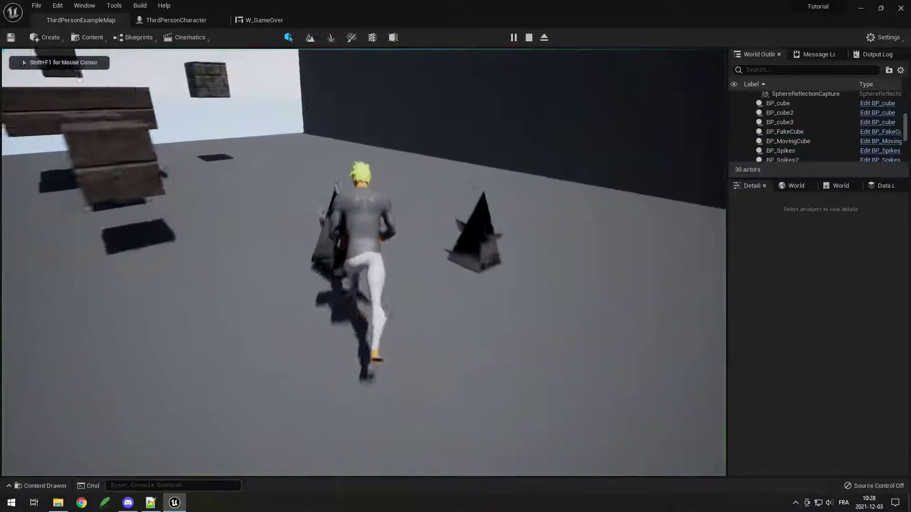
key("d")
key("w")
key("d")
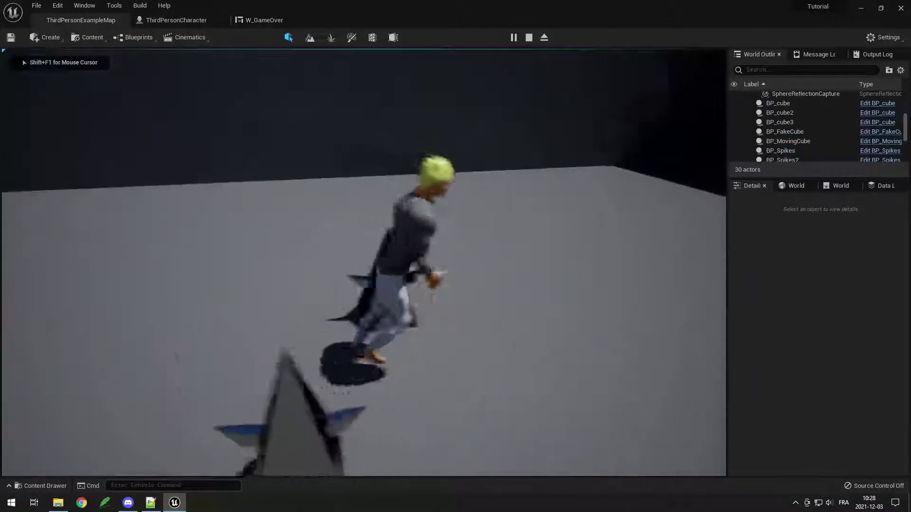
key("a")
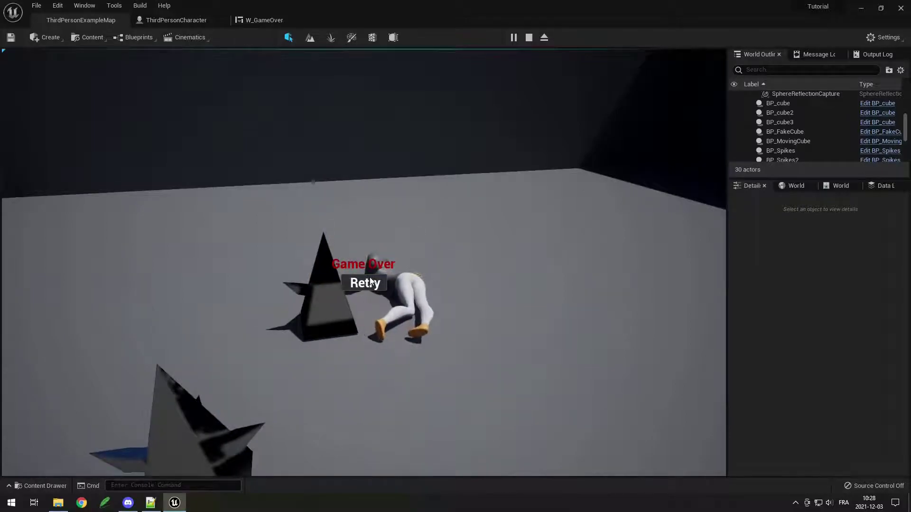
left_click(369, 282)
Run the reloaded character into the spikes again, retry once more, move around the level, and stop playing.
key("w")
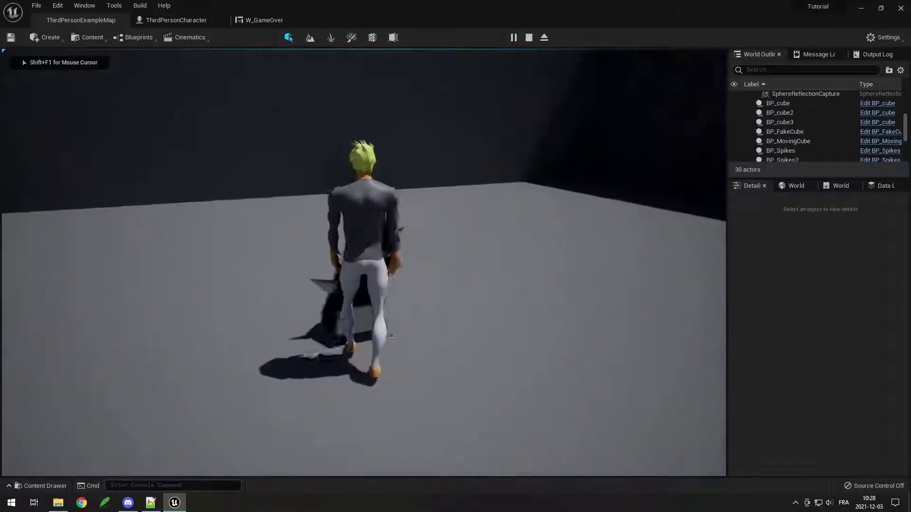
key("d")
key("w")
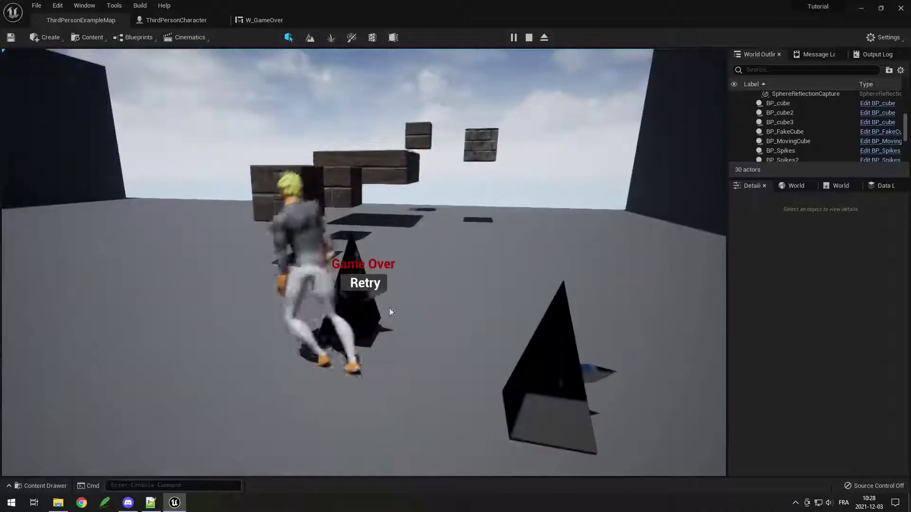
left_click(360, 284)
key("w")
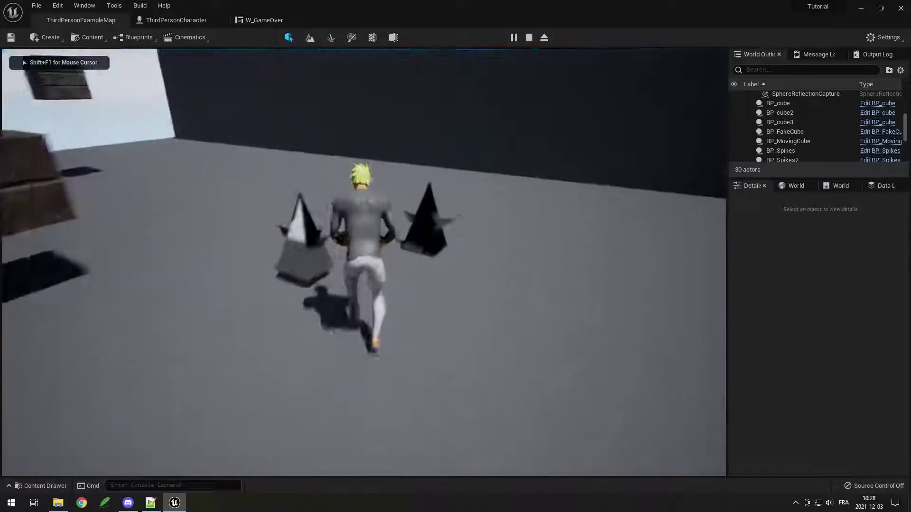
key("w")
key("Escape")
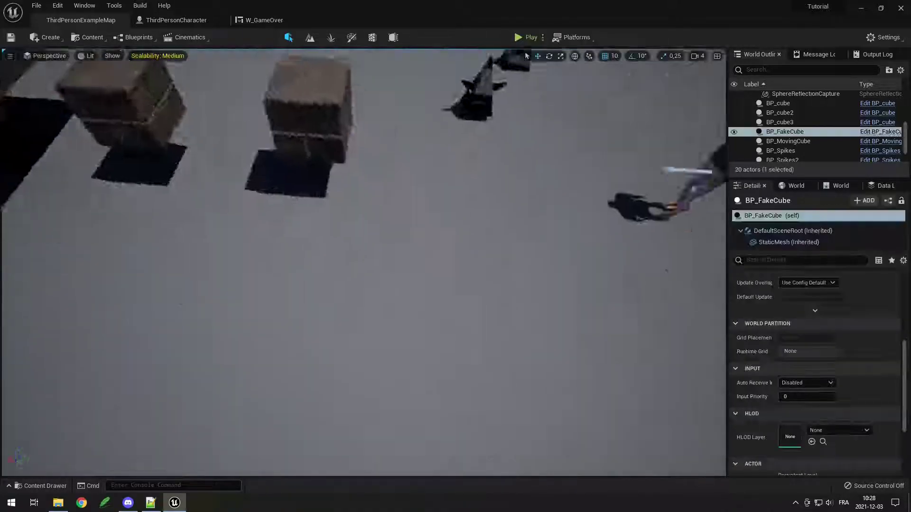
Create a child Blueprint class of BP_cube in the Tutorial Blueprints folder and name it BP_FadingCube.
right_click_drag(364, 263, 417, 209)
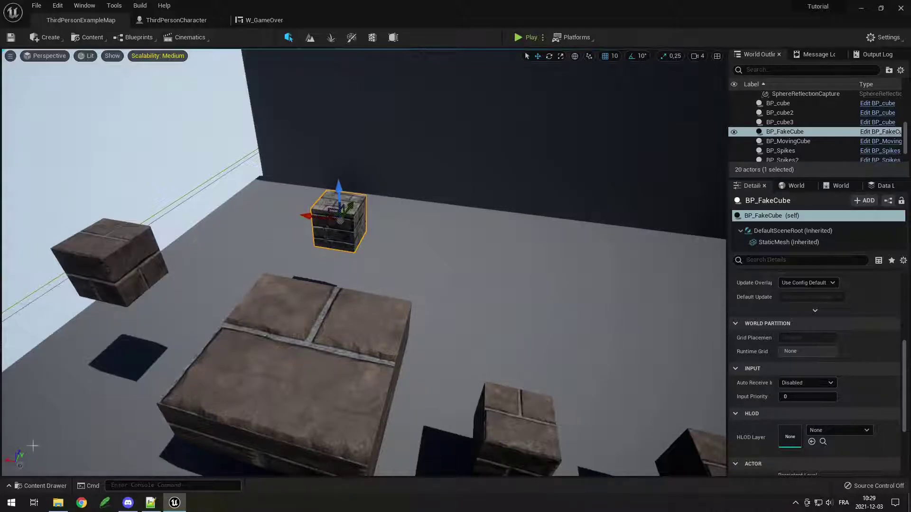
left_click(42, 486)
left_click(55, 423)
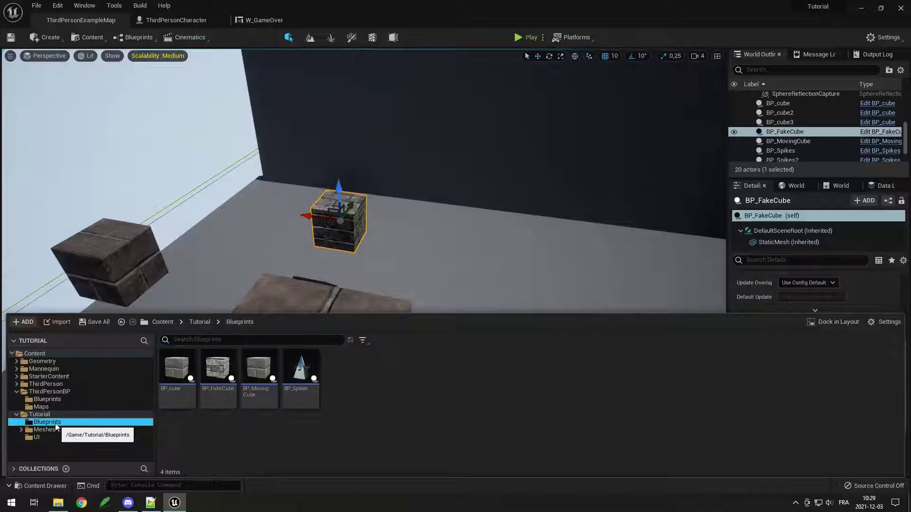
right_click(180, 379)
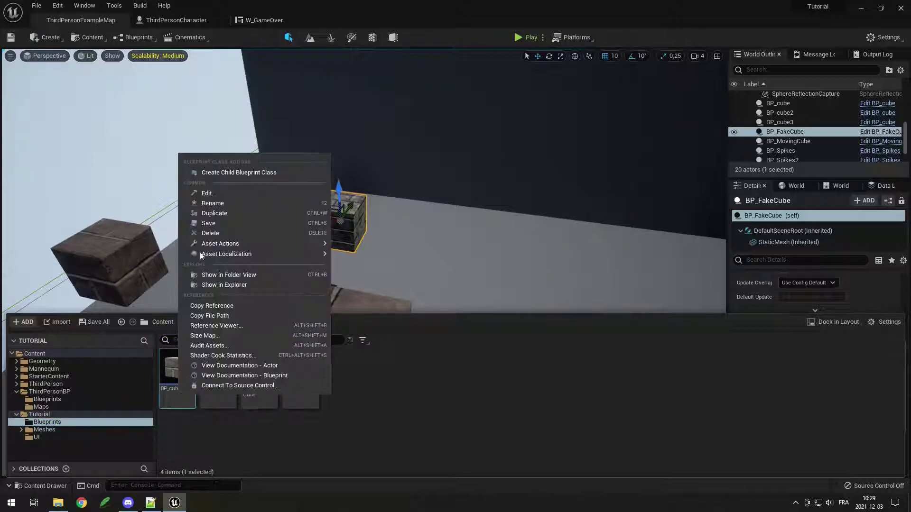
left_click(209, 173)
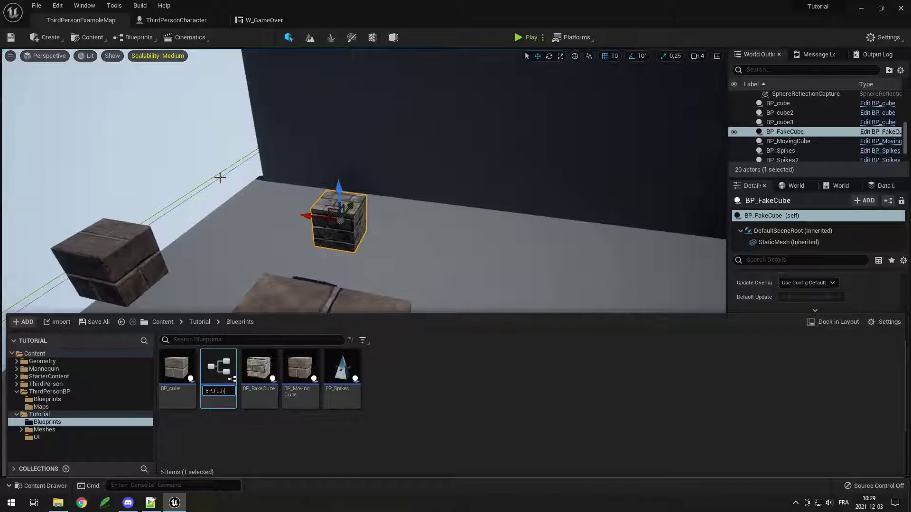
type("BP_FadingCube")
key("Return")
Open BP_FadingCube for editing and select its inherited StaticMesh component.
double_click(215, 394)
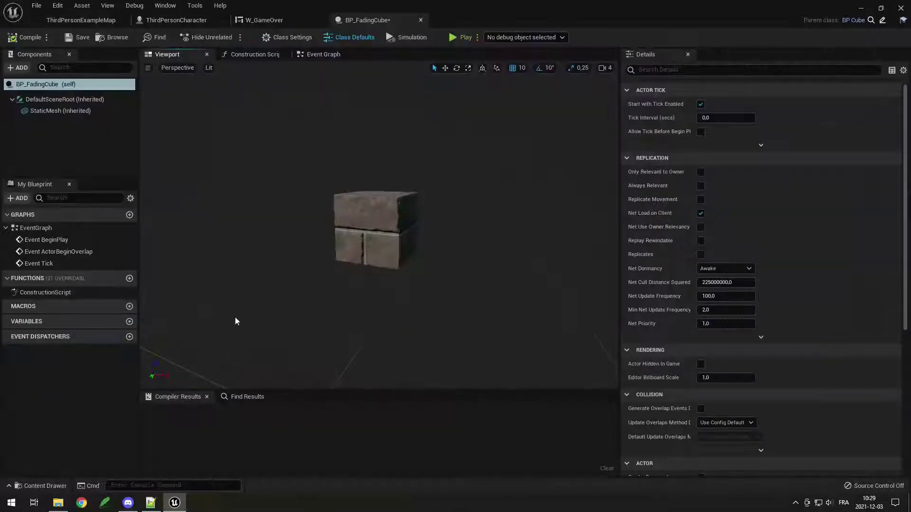
left_click(63, 112)
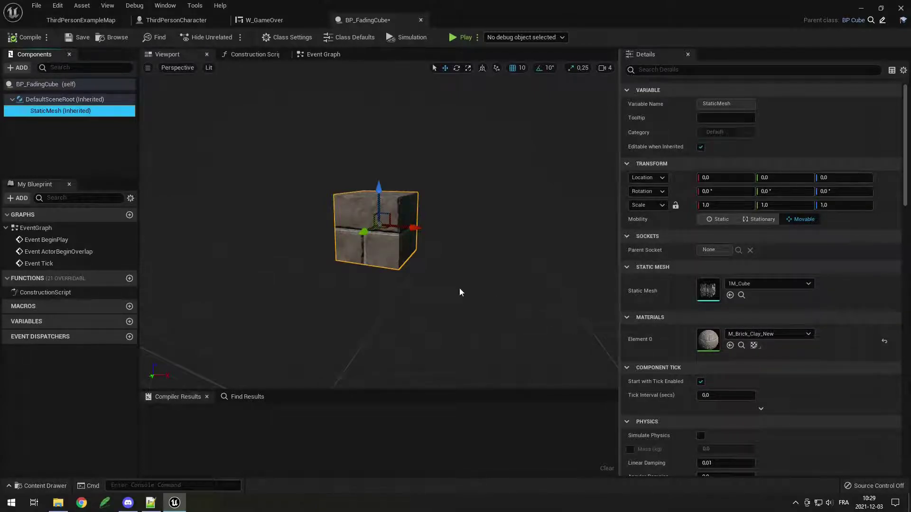
right_click_drag(459, 290, 351, 288)
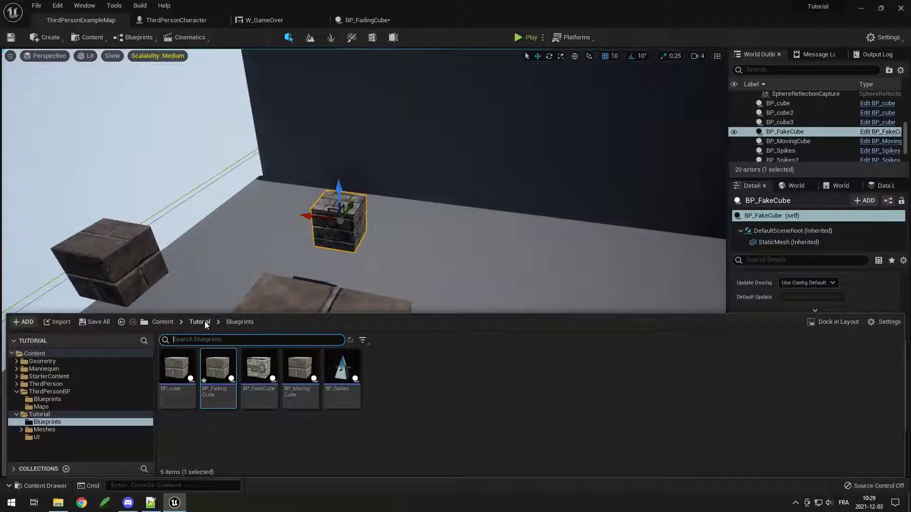
Create a material named M_FadingCube in the Tutorial Meshes folder and open it for editing.
left_click(200, 322)
double_click(230, 391)
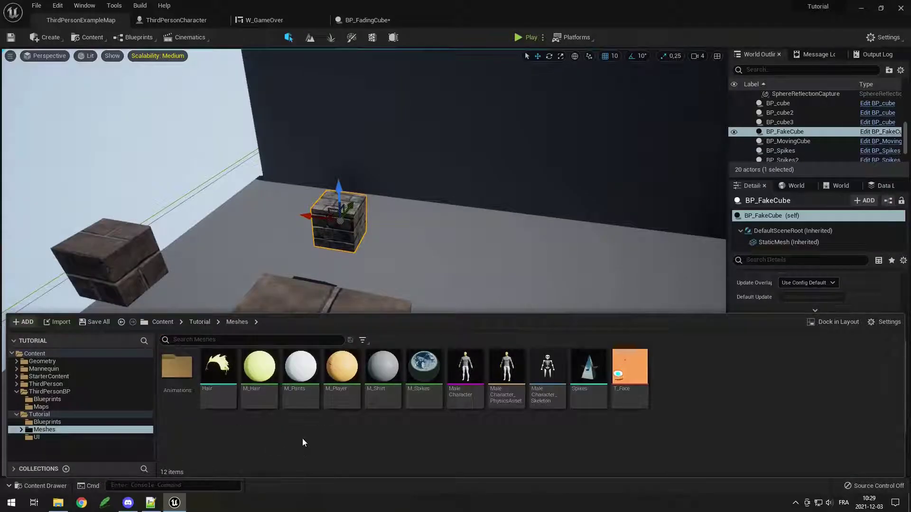
right_click(303, 442)
left_click(341, 245)
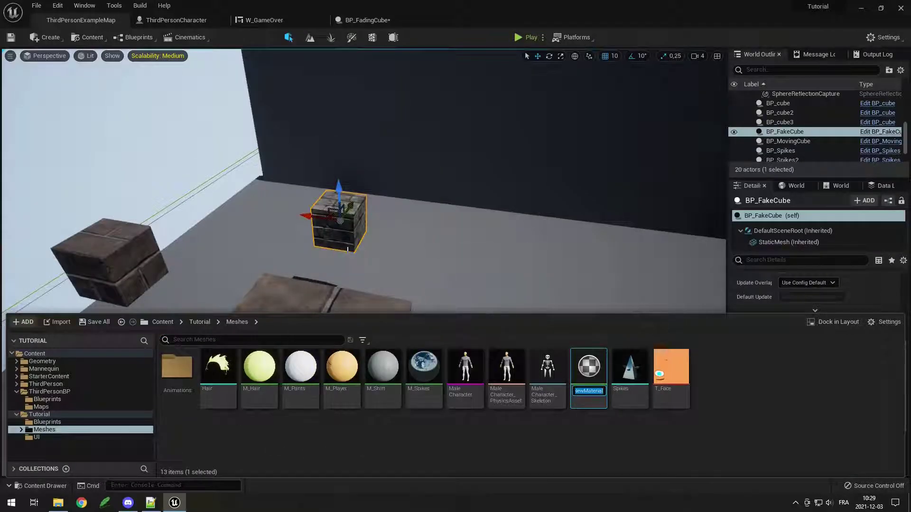
type("M")
key("Return")
double_click(267, 398)
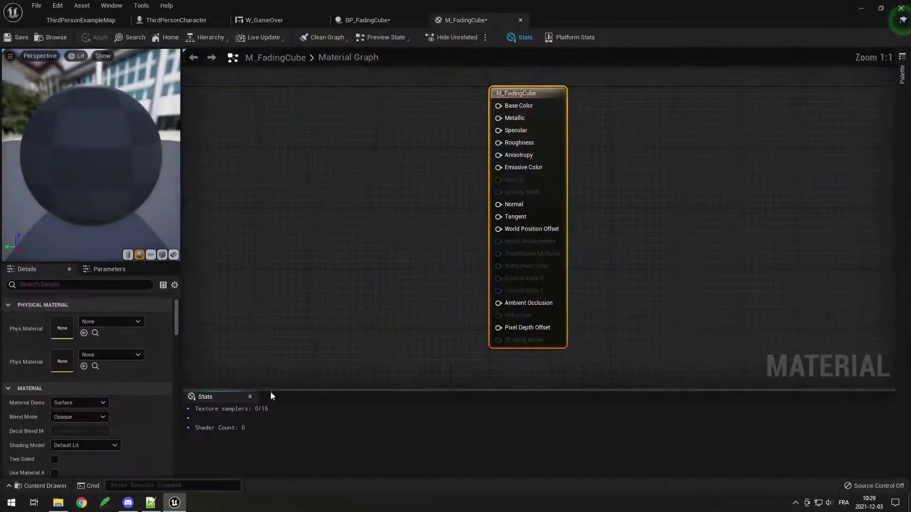
Set the M_FadingCube material's blend mode to Translucent.
right_click_drag(400, 224, 294, 238)
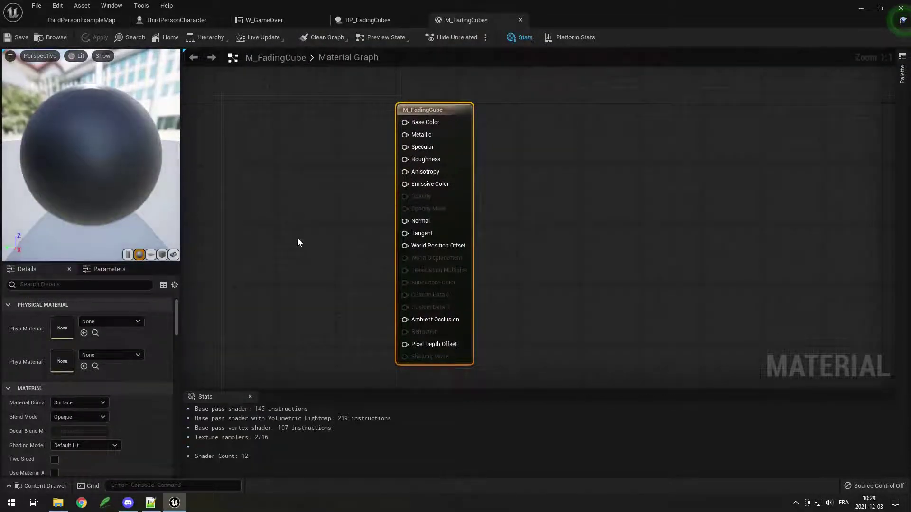
left_click(535, 122)
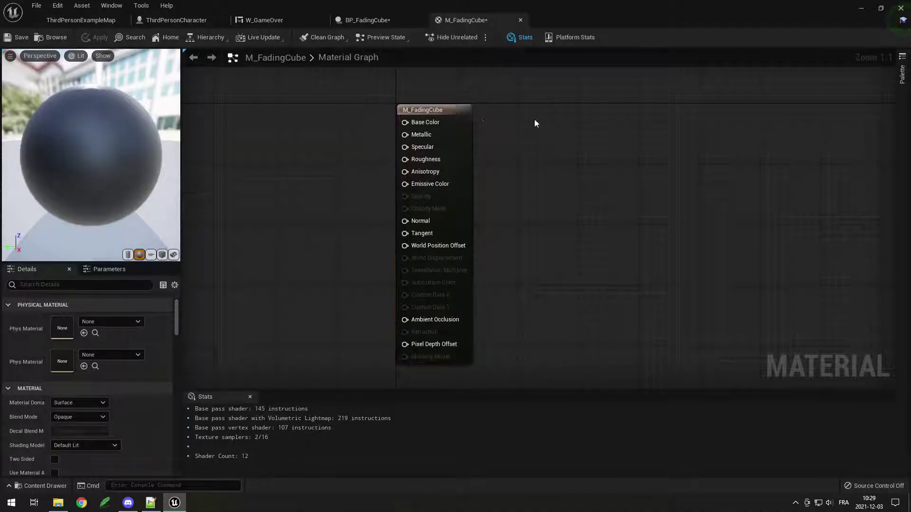
left_click(464, 120)
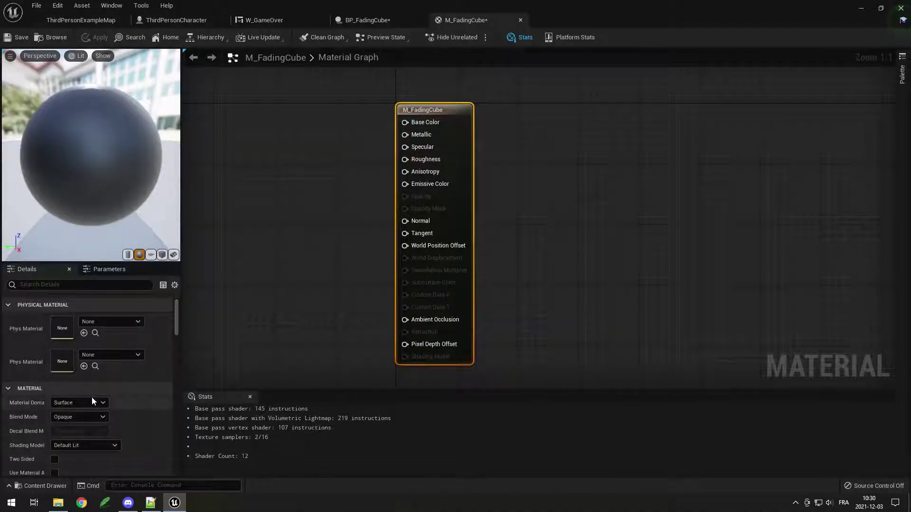
scroll(78, 392, "down", 1)
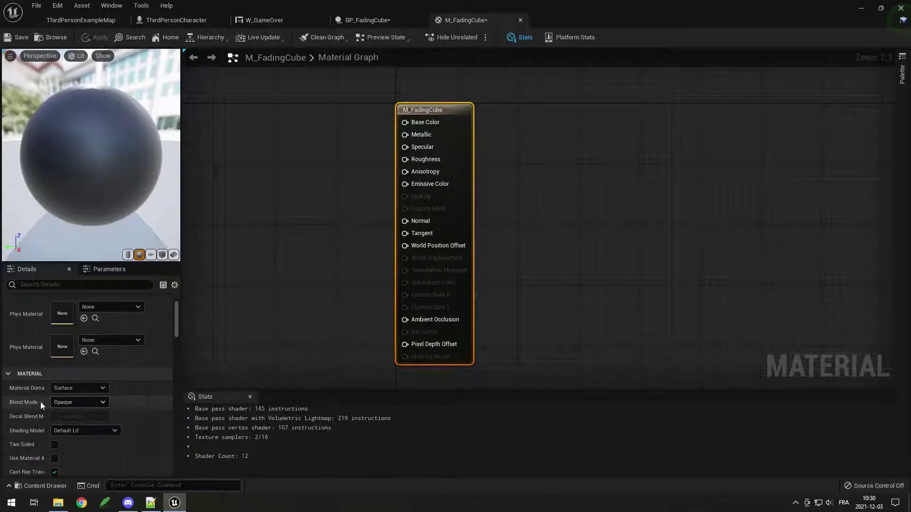
left_click(76, 404)
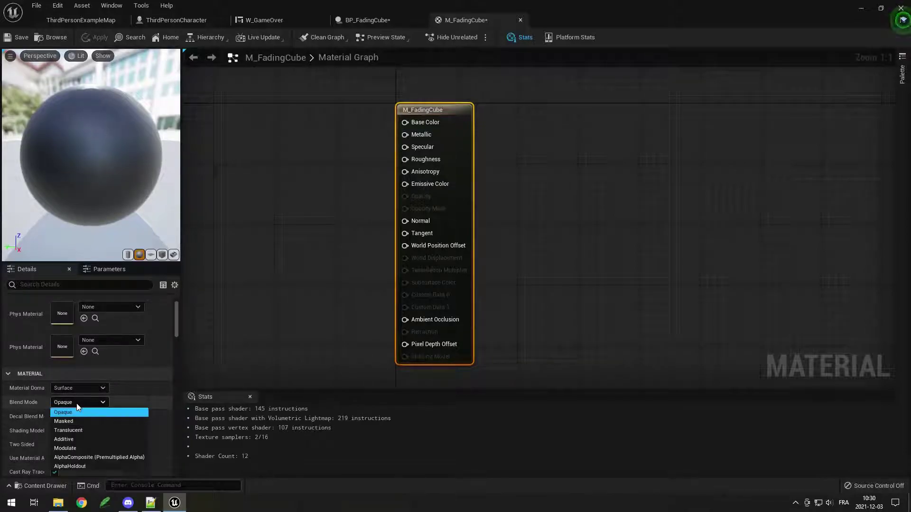
left_click(82, 432)
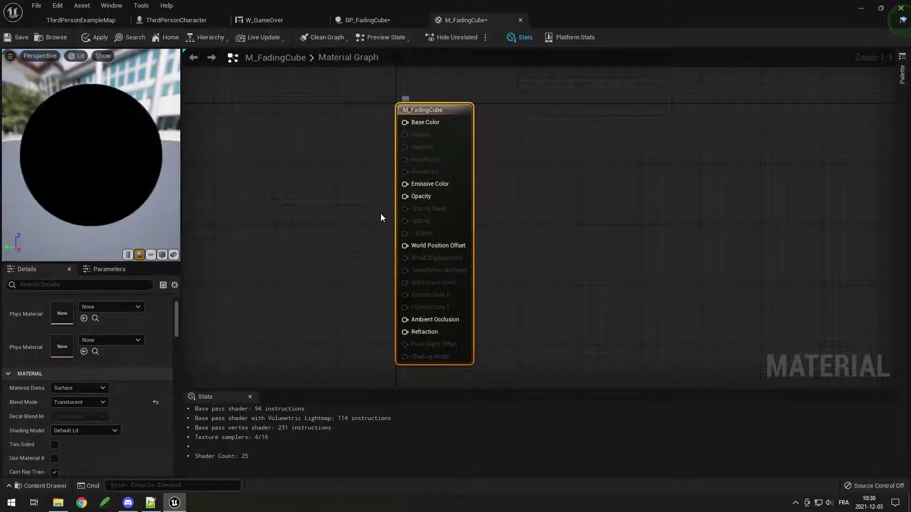
Add a Texture Sample node beside the material's output node.
right_click_drag(292, 163, 315, 208)
left_click(315, 208)
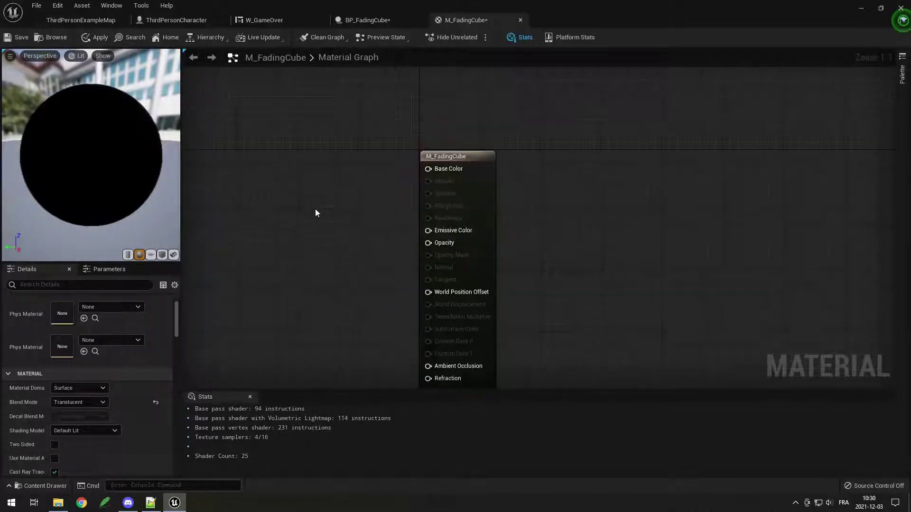
left_click(305, 166)
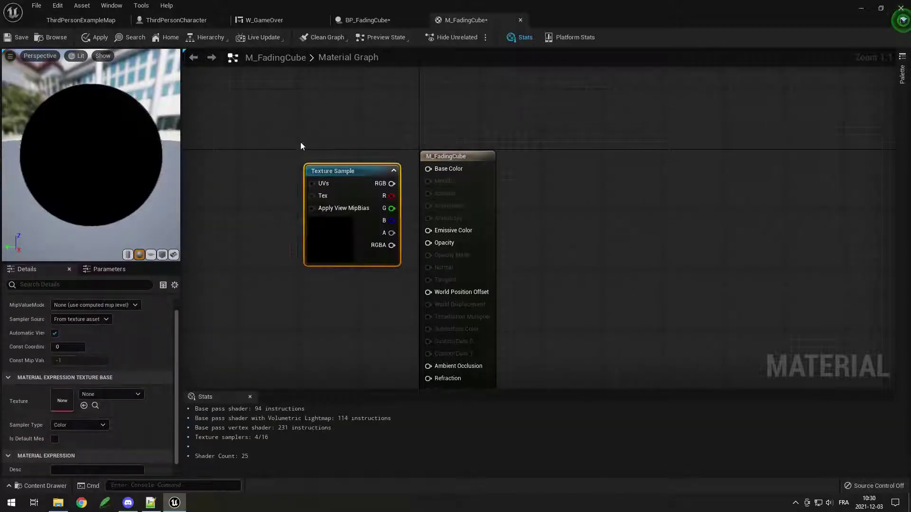
Add a second Texture Sample node by searching for it by name, and delete that duplicate.
right_click(239, 118)
type("texture")
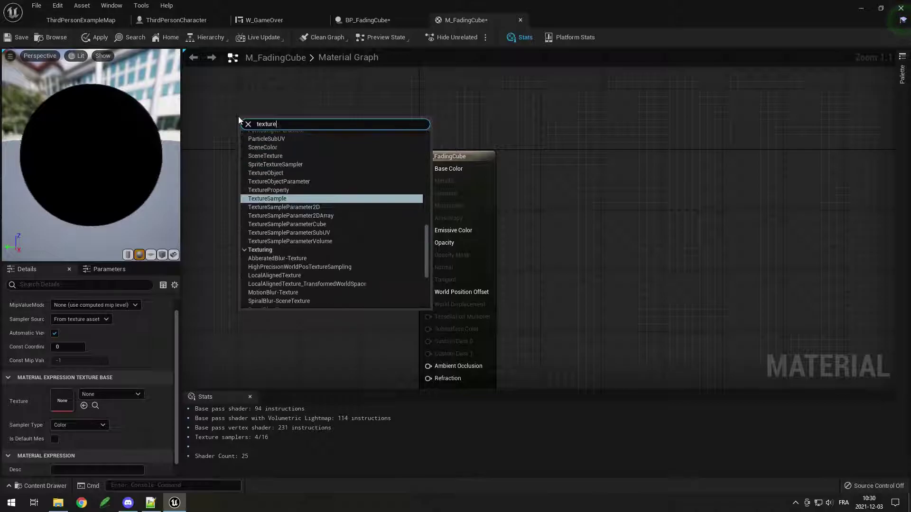
type(" sam")
key("Return")
left_click_drag(254, 74, 272, 126)
key("Delete")
Assign the T_Brick_Clay_New_D texture to the Texture Sample node and connect its RGB output to Base Color.
left_click_drag(318, 197, 294, 181)
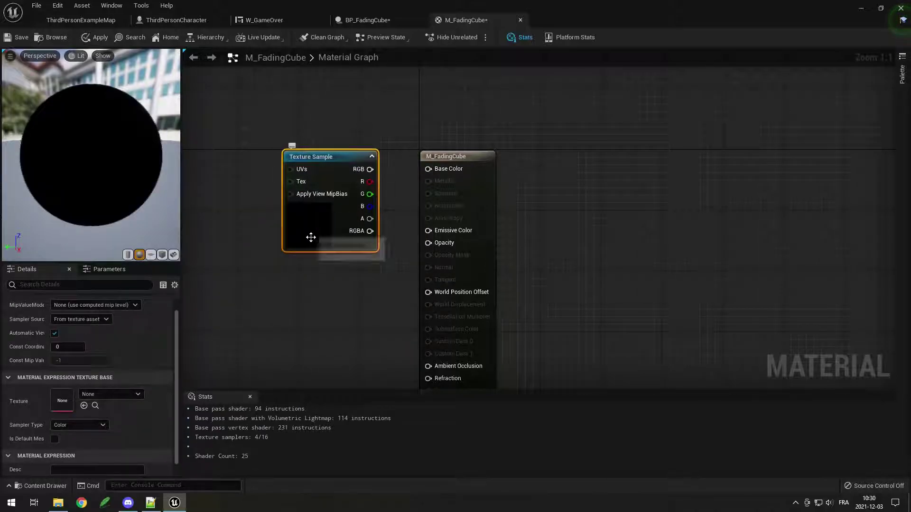
scroll(109, 358, "up", 1)
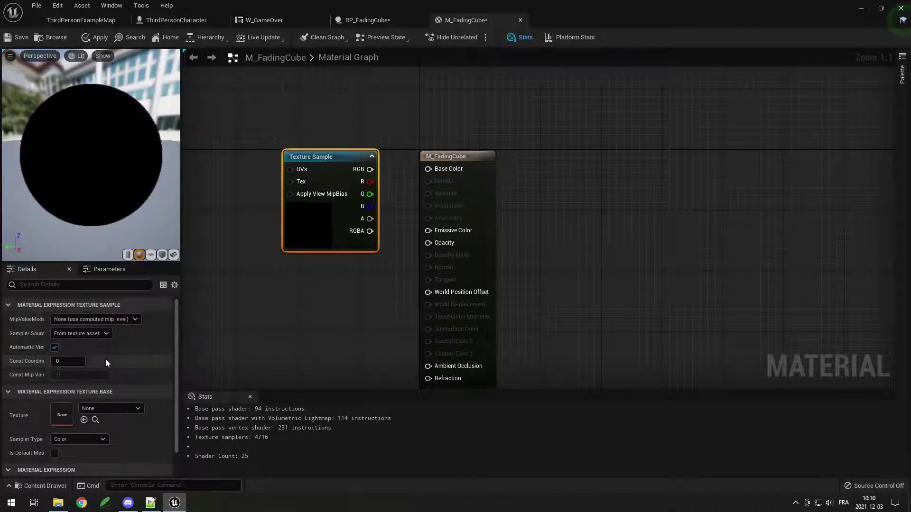
left_click(95, 408)
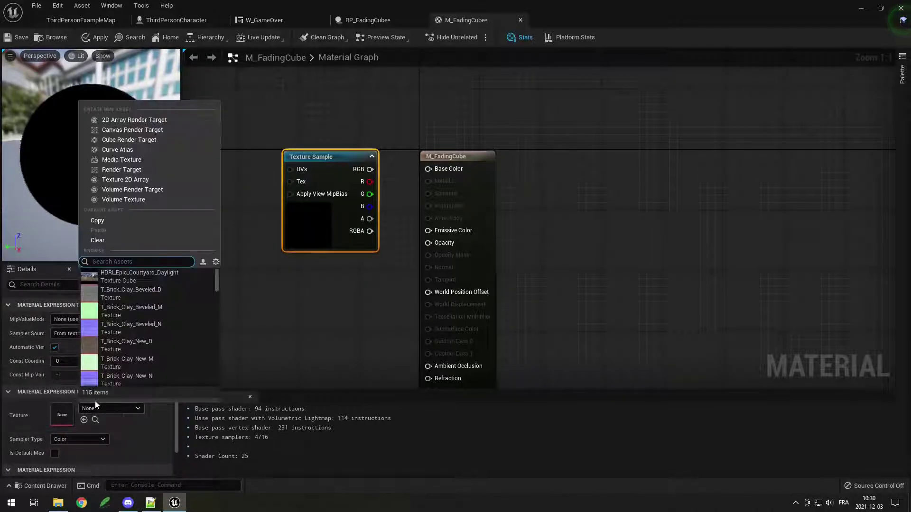
left_click(158, 344)
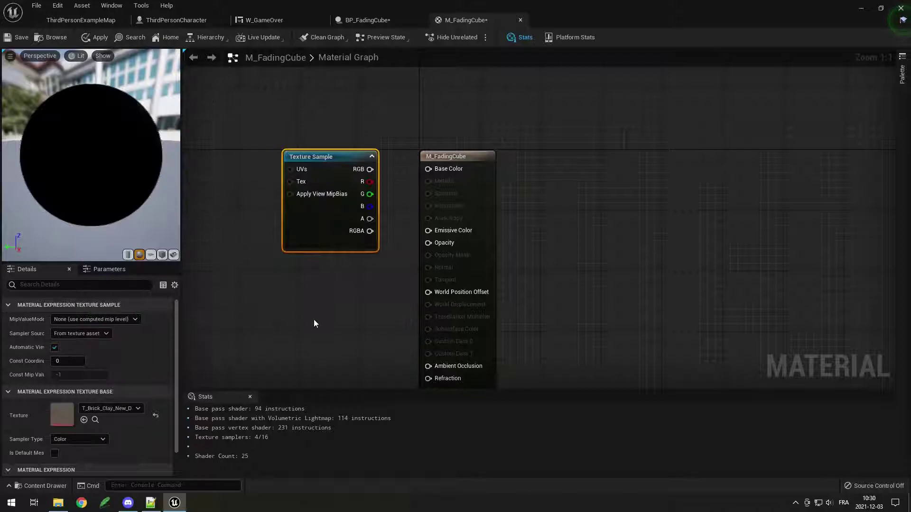
left_click_drag(370, 170, 433, 169)
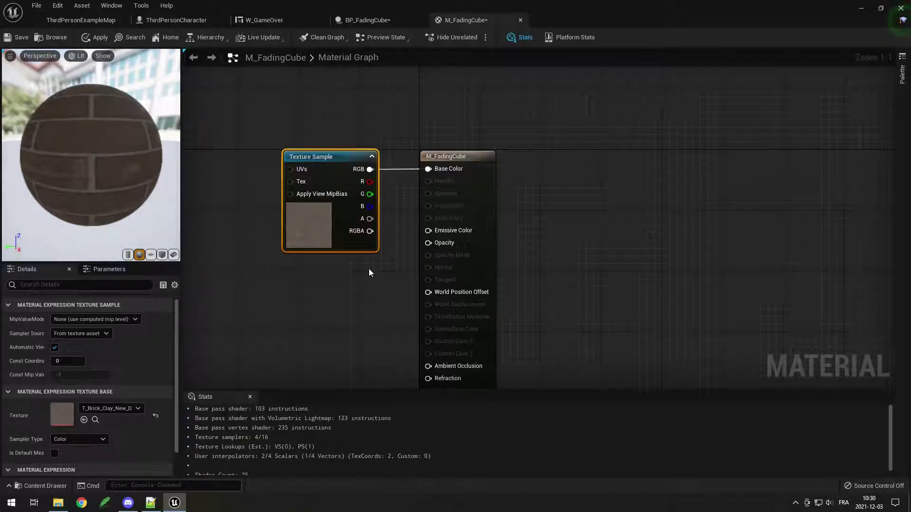
Make room beside the Texture Sample, add a Constant node, and connect it to the material's Opacity input.
left_click_drag(346, 241, 287, 242)
right_click_drag(379, 278, 435, 268)
left_click(418, 243)
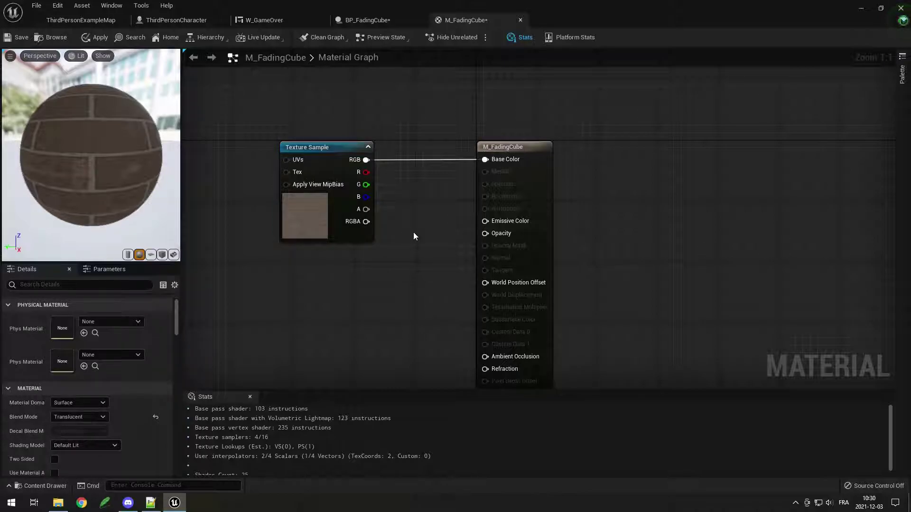
left_click(411, 226)
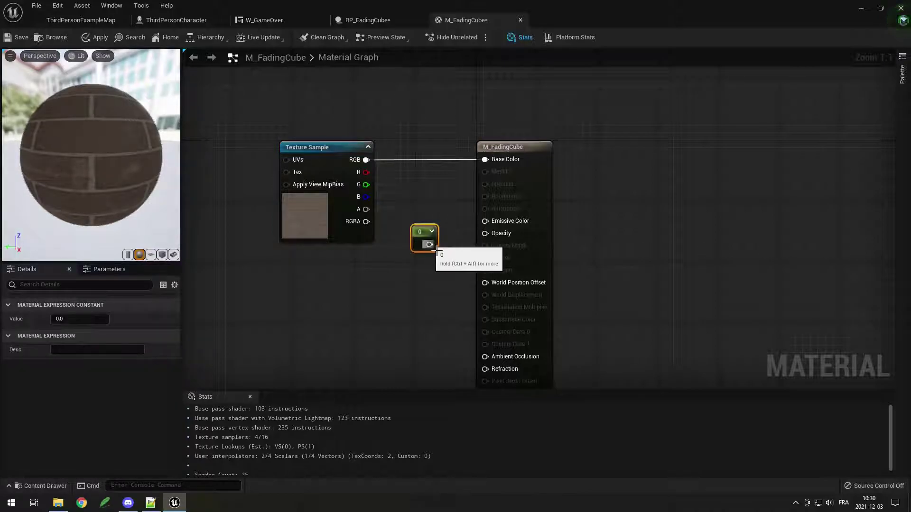
left_click_drag(429, 245, 491, 233)
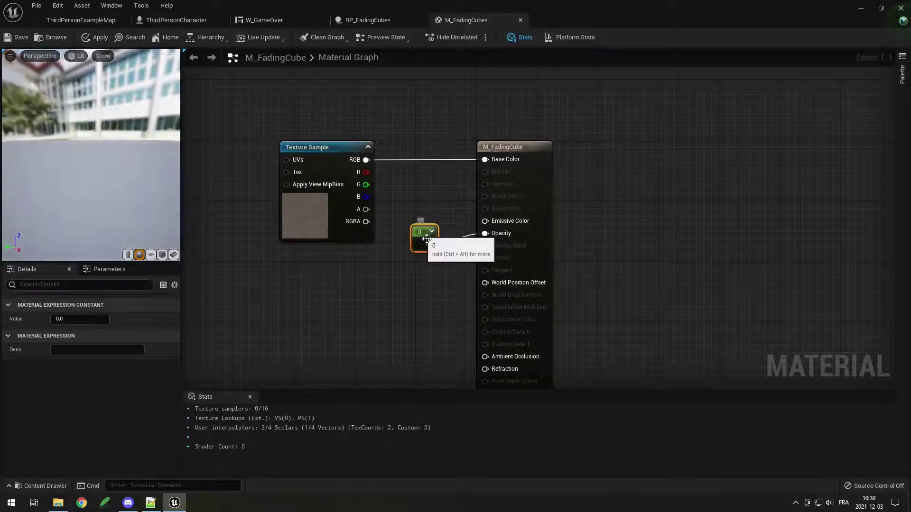
Try a value of 0.5 on the opacity constant, and set it to 1.
left_click(84, 320)
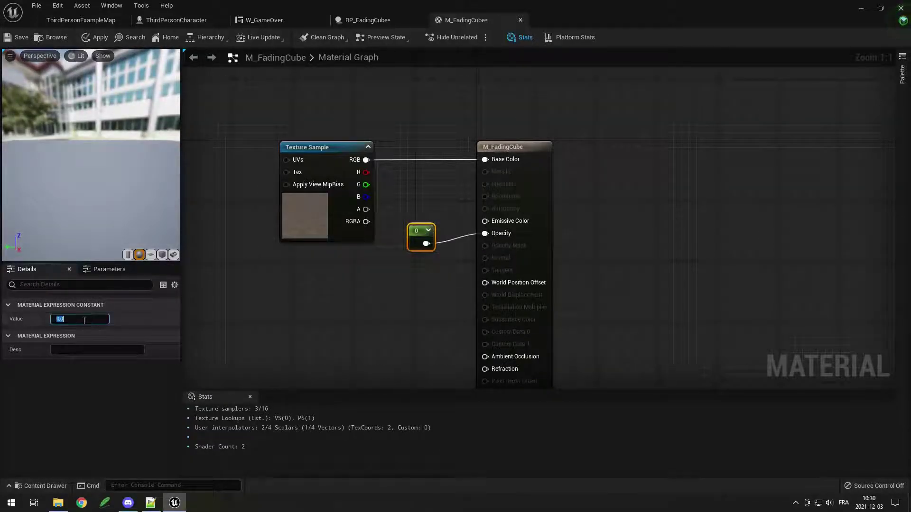
type("0.5")
key("Return")
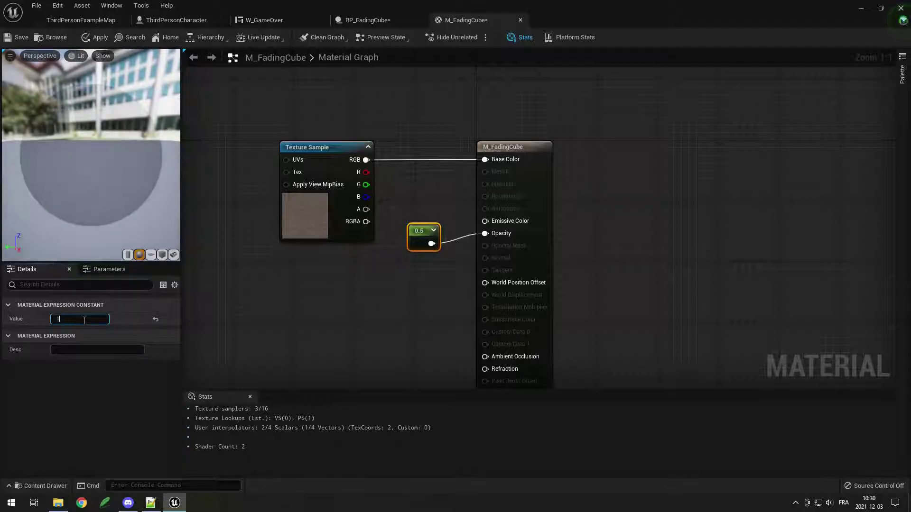
key("Return")
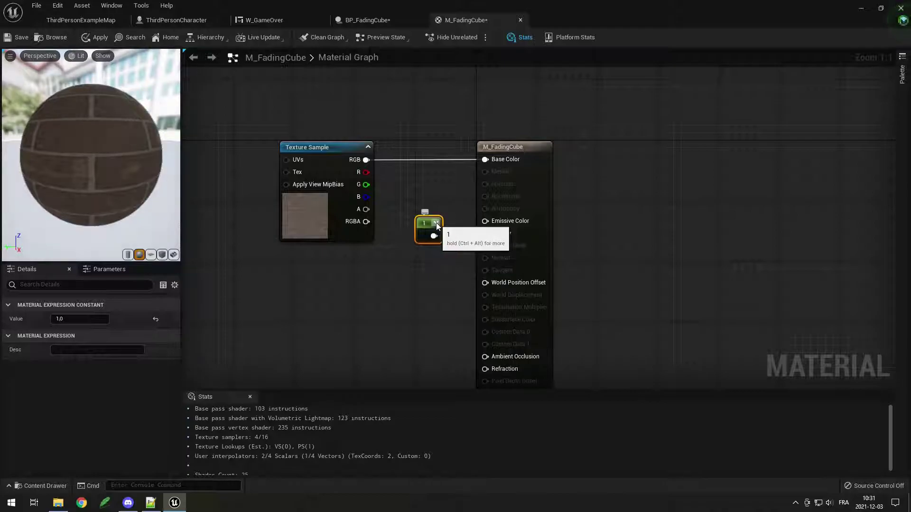
Convert the constant to a parameter named Opacity, tidy its position, and save the material.
right_click(432, 230)
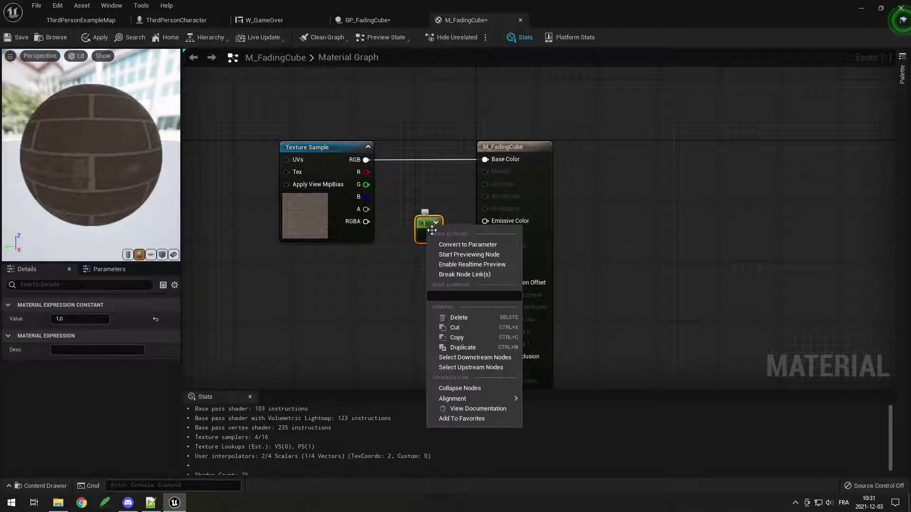
left_click(421, 207)
right_click(429, 231)
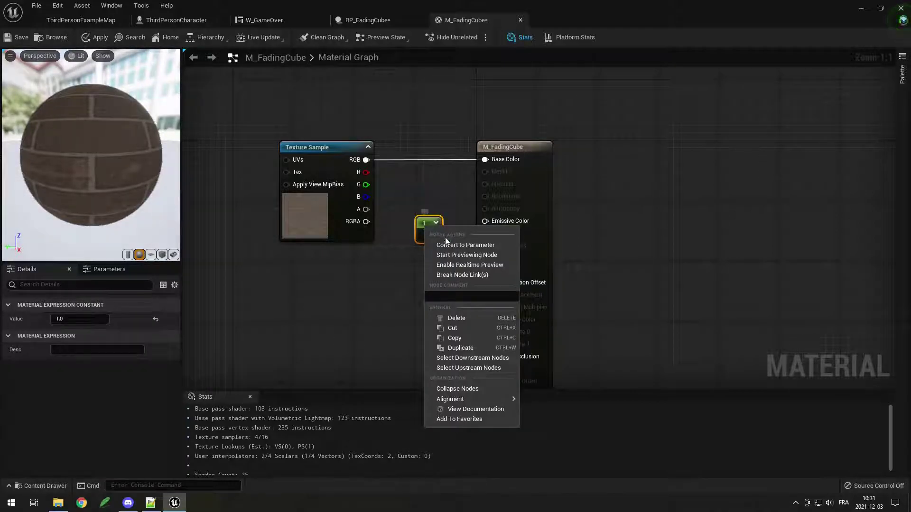
left_click(464, 245)
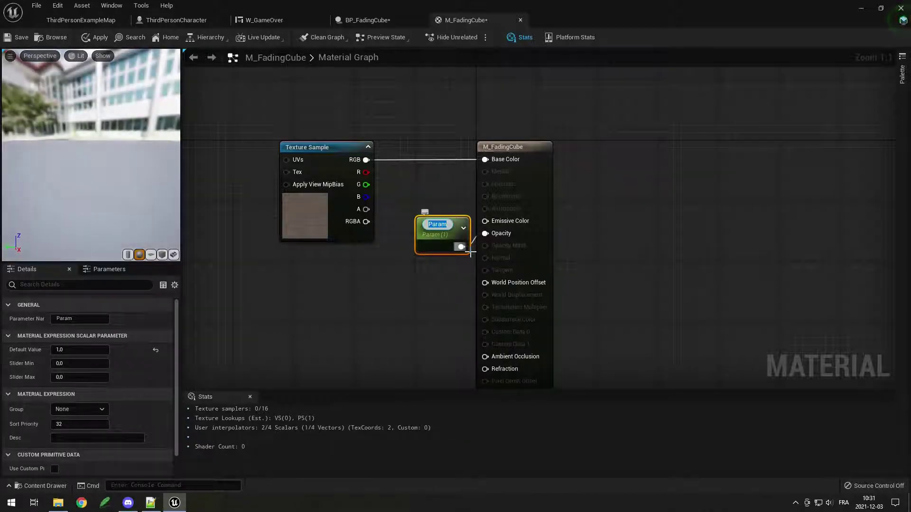
type("Opacity")
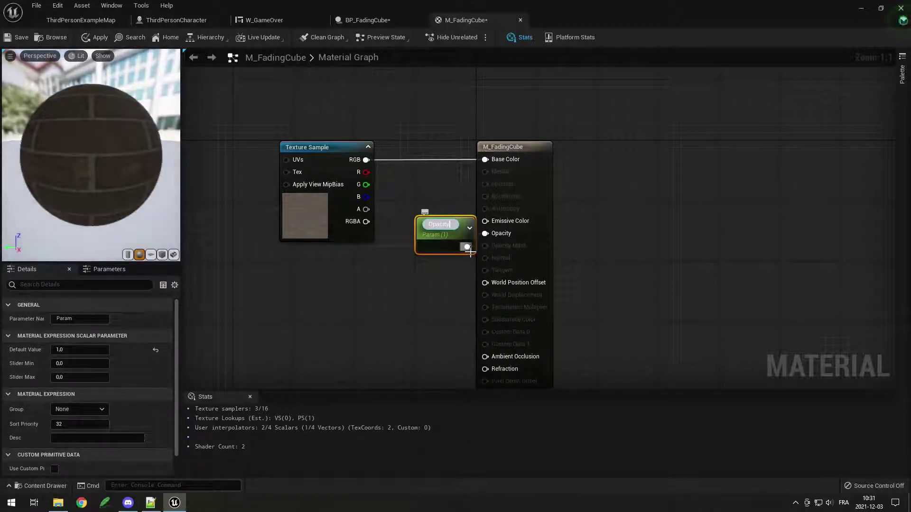
double_click(435, 223)
left_click(440, 269)
left_click_drag(442, 227, 429, 223)
left_click(17, 40)
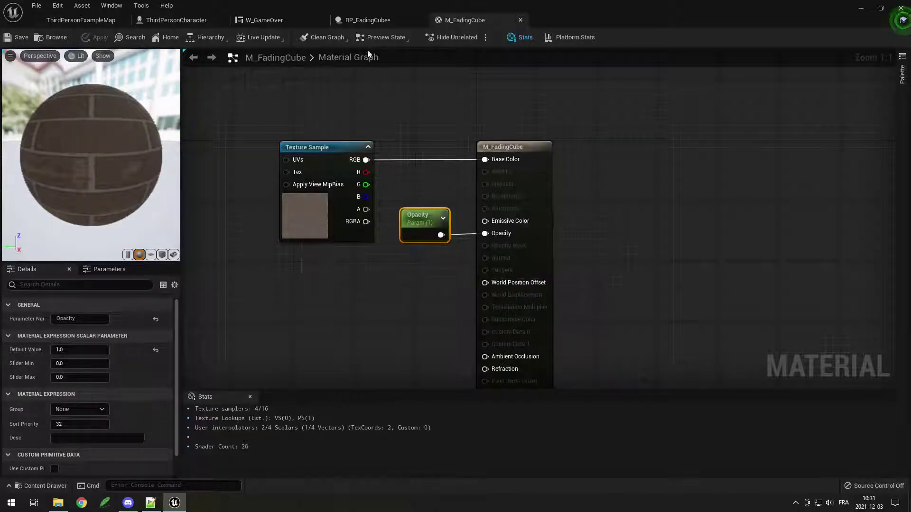
Assign M_FadingCube as the material of BP_FadingCube's StaticMesh, and compile and save the Blueprint.
left_click(367, 24)
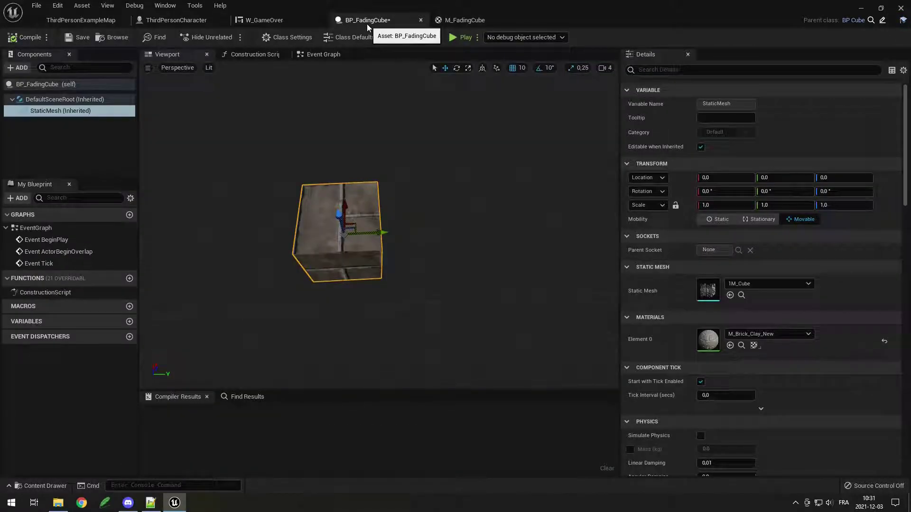
left_click(756, 335)
type("fad")
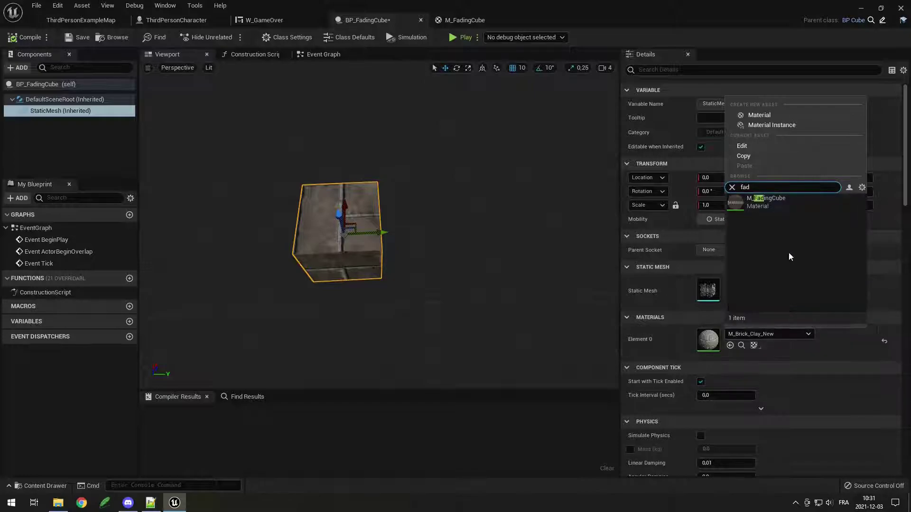
left_click(776, 200)
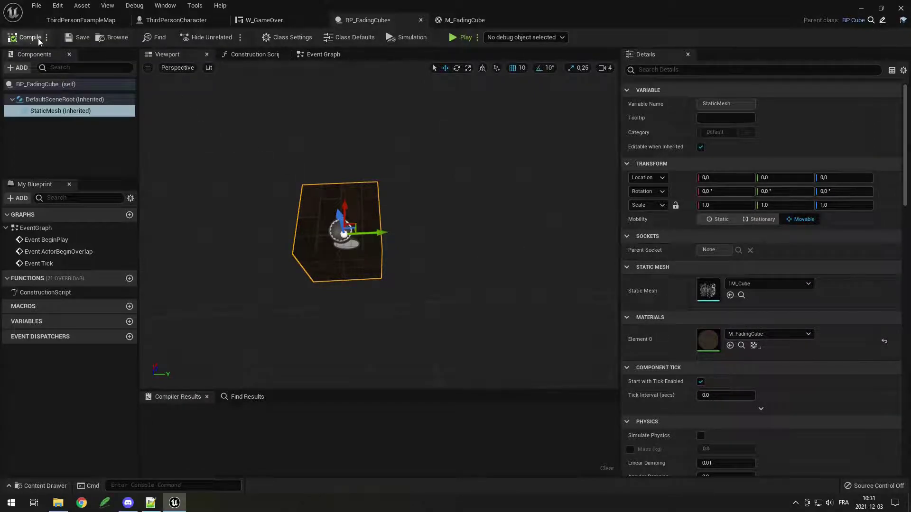
left_click(26, 37)
left_click(80, 37)
Place a BP_FadingCube from the Tutorial Blueprints folder on the floor of ThirdPersonExampleMap near the other cubes.
left_click(80, 20)
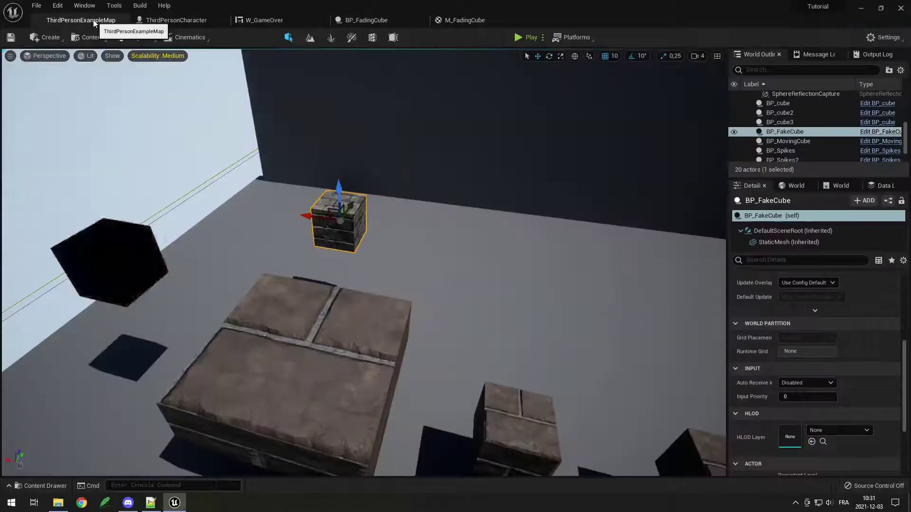
left_click(34, 484)
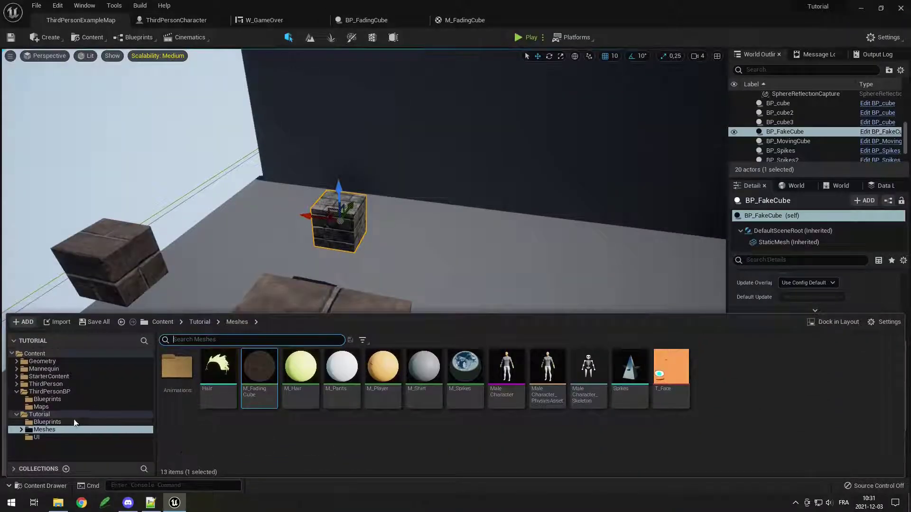
left_click(52, 422)
left_click_drag(226, 411, 452, 222)
left_click_drag(453, 222, 444, 256)
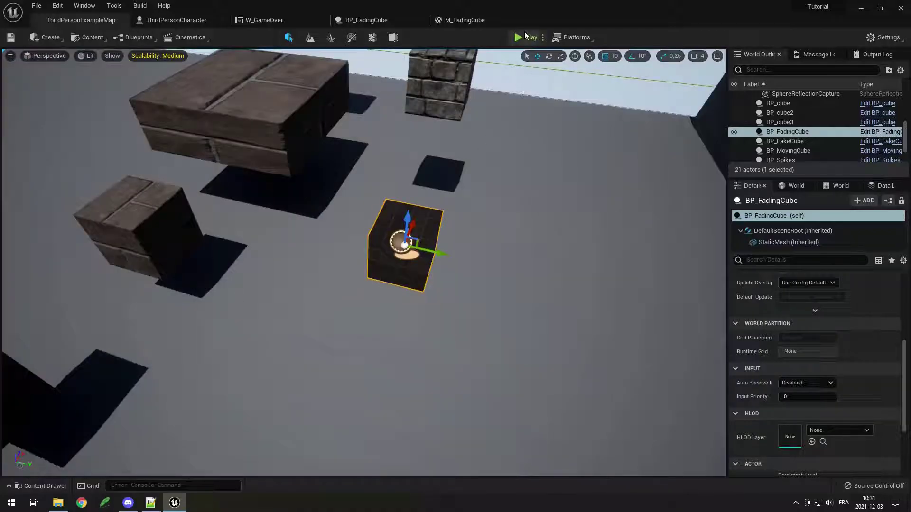
Play-test the level by walking up to the fading cube and jumping onto it, and stop the session.
left_click(526, 38)
left_click(527, 38)
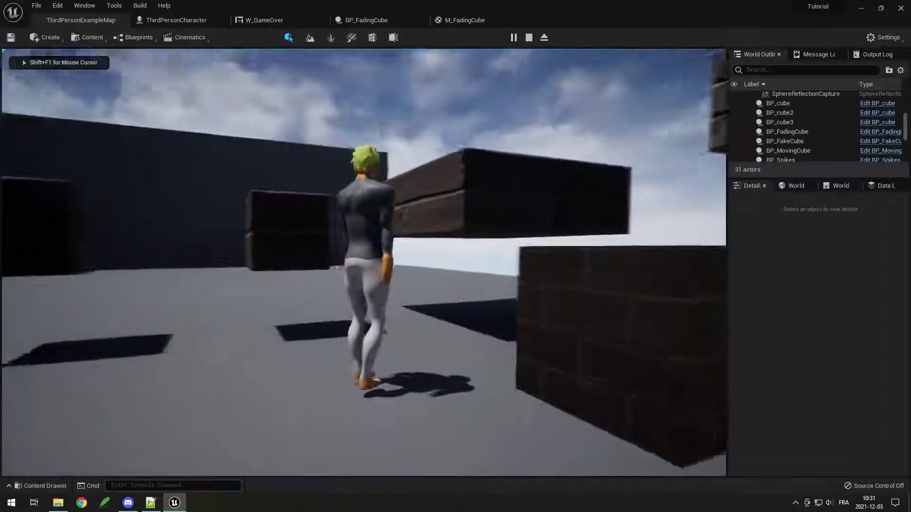
key("w")
key("space")
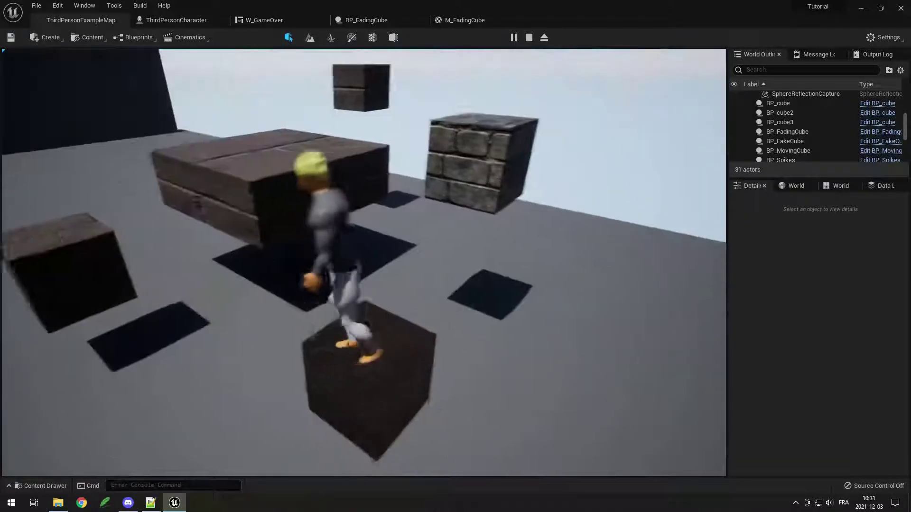
key("w")
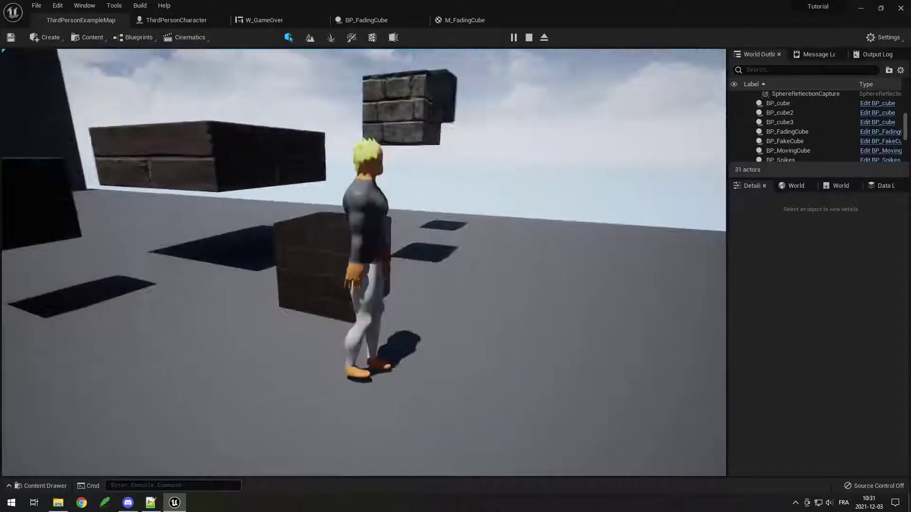
key("Escape")
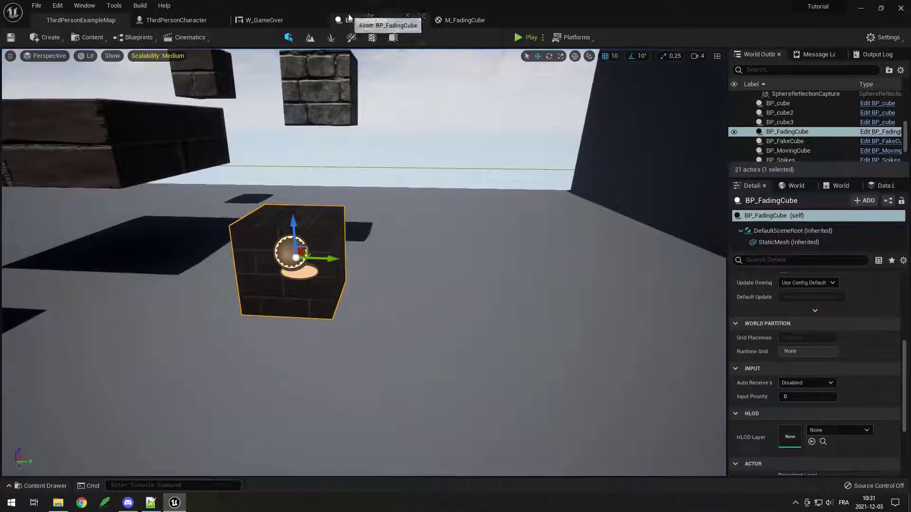
In BP_FadingCube's Construction Script, add a Create Dynamic Material Instance (StaticMesh) node after the Parent: Construction Script call.
left_click(368, 21)
left_click(453, 21)
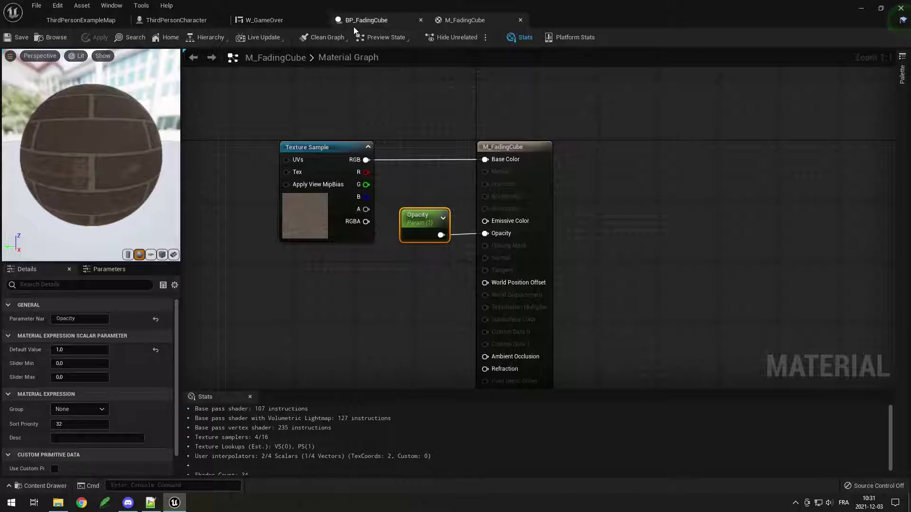
left_click(366, 20)
left_click(257, 55)
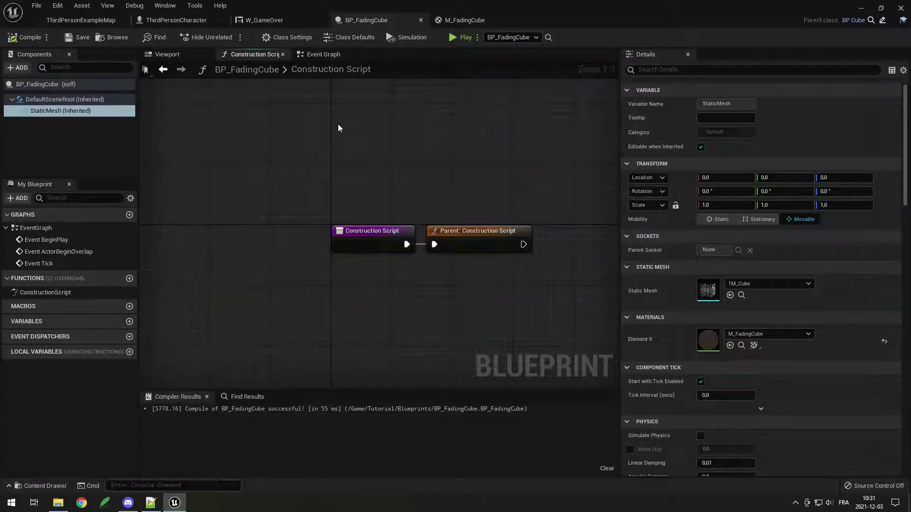
right_click_drag(384, 178, 234, 169)
left_click_drag(235, 168, 343, 297)
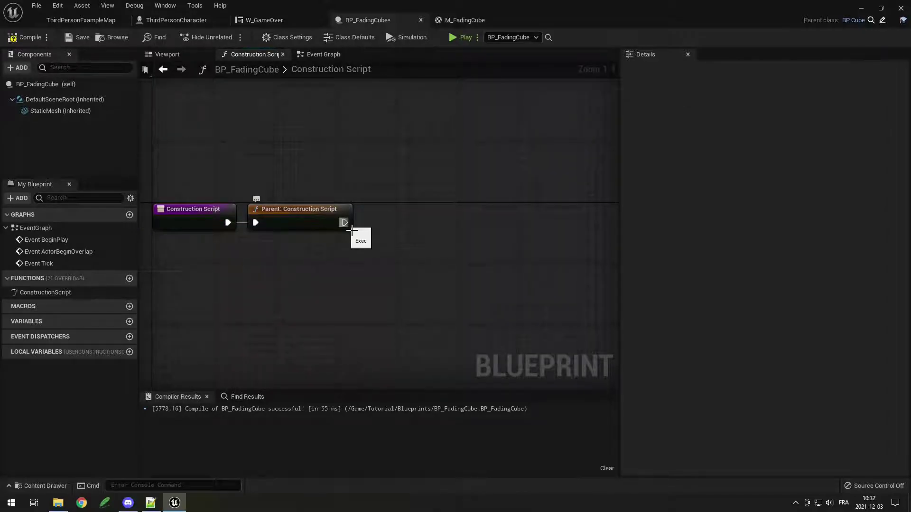
left_click_drag(345, 223, 434, 223)
type("create d")
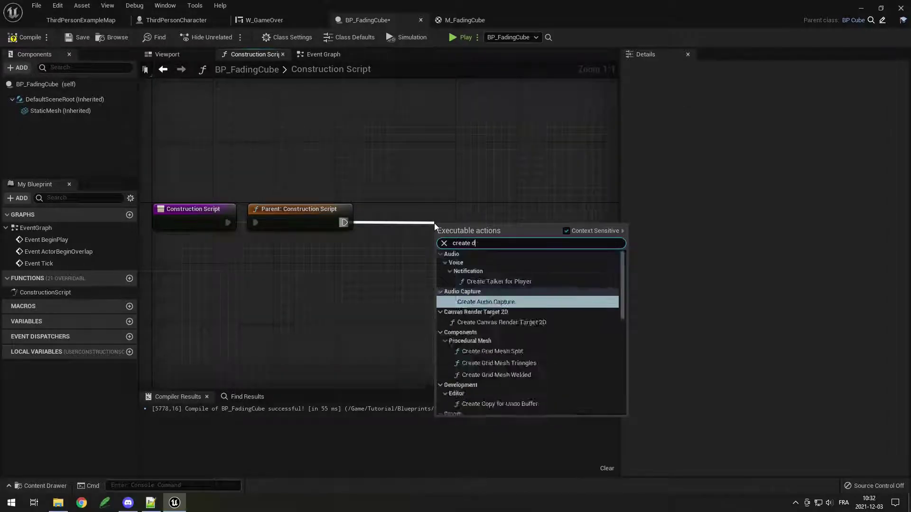
type("yna")
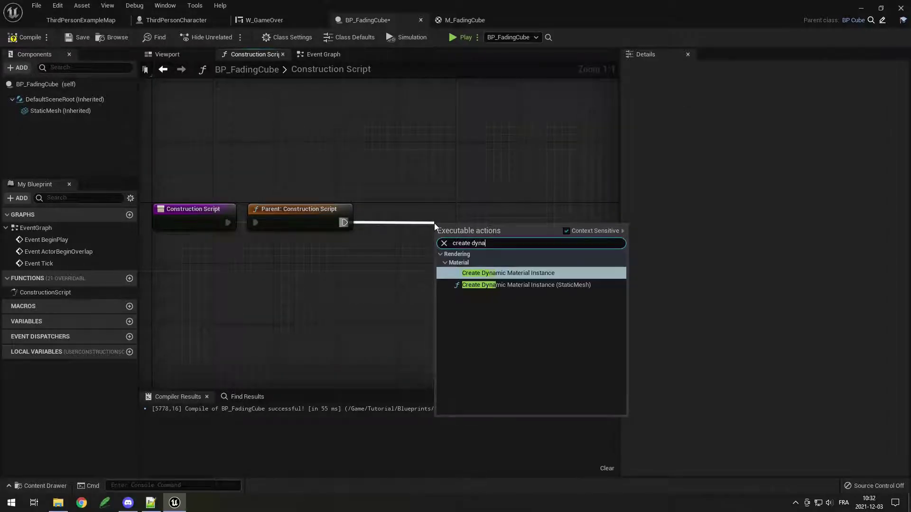
left_click(553, 285)
left_click_drag(490, 241, 474, 203)
left_click(423, 162)
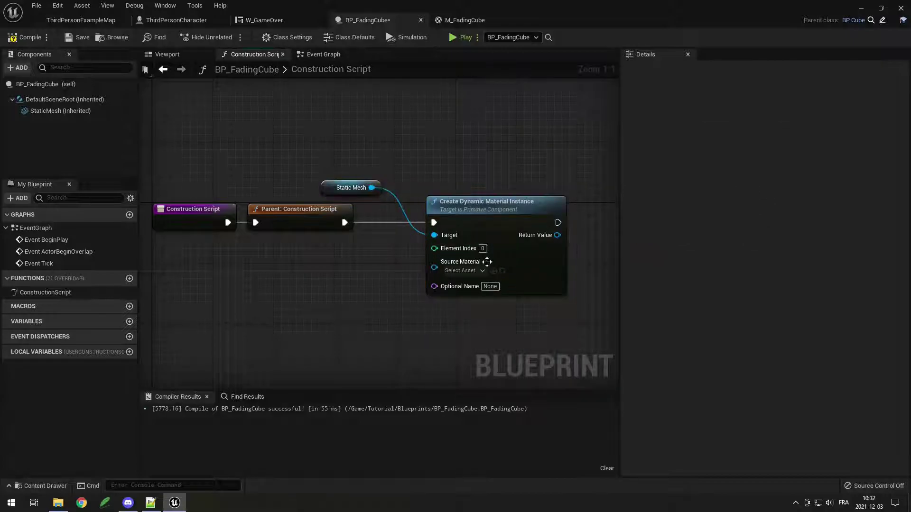
Set the Create Dynamic Material Instance node's source material to M_FadingCube.
left_click(466, 270)
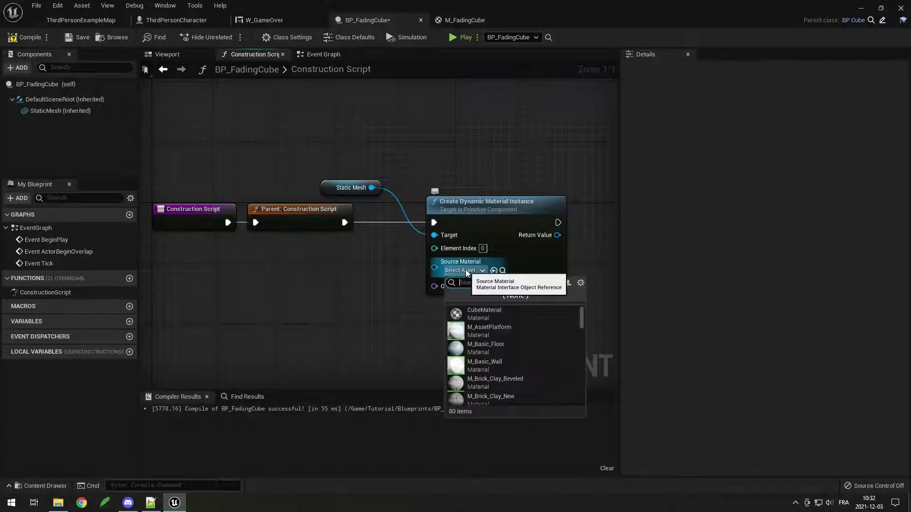
type("fad")
left_click(507, 317)
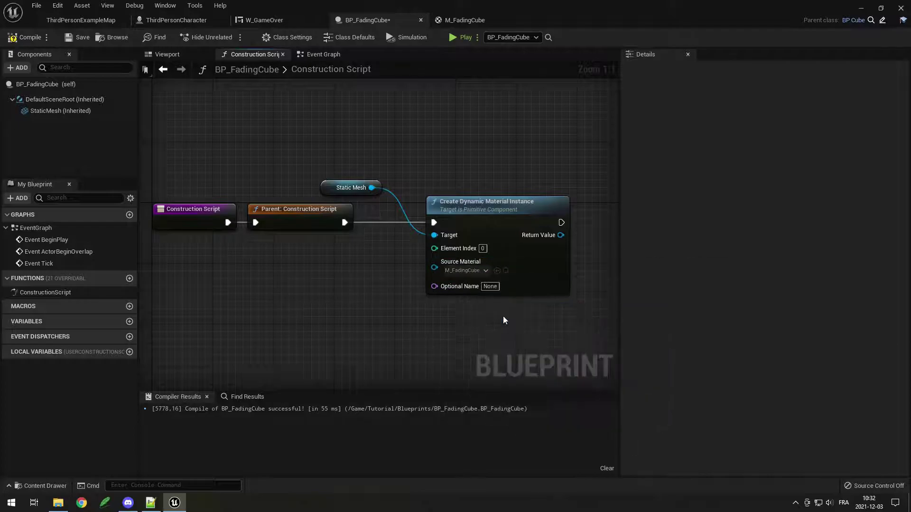
Promote the dynamic material instance's return value to a variable named Material.
right_click_drag(530, 186, 315, 186)
right_click_drag(237, 157, 288, 175)
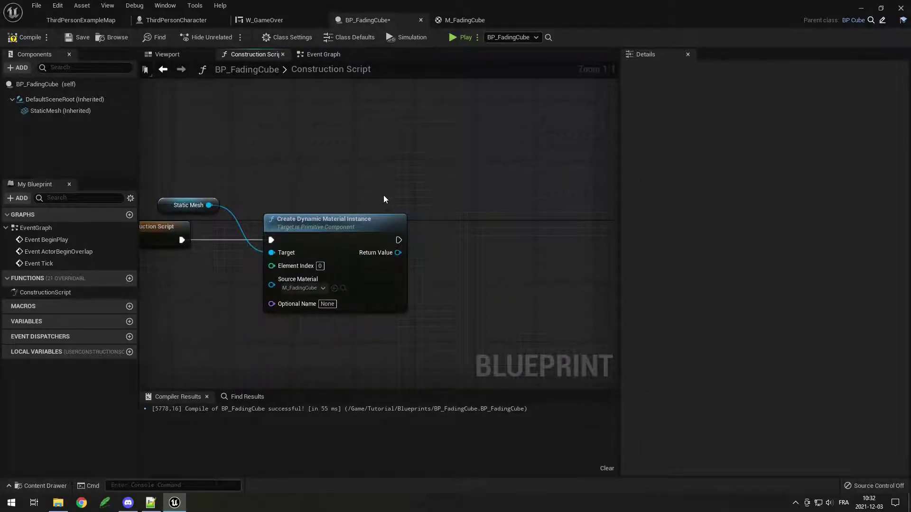
left_click_drag(399, 252, 452, 244)
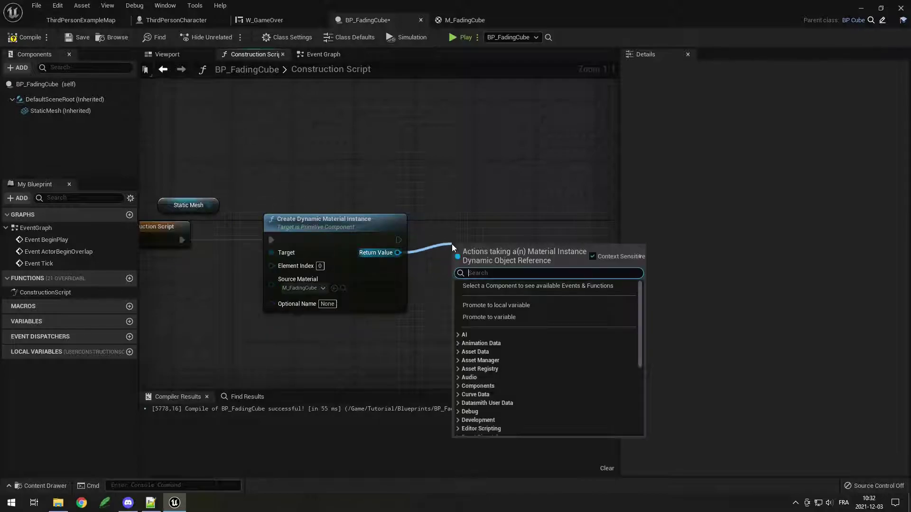
left_click(497, 318)
type("Material")
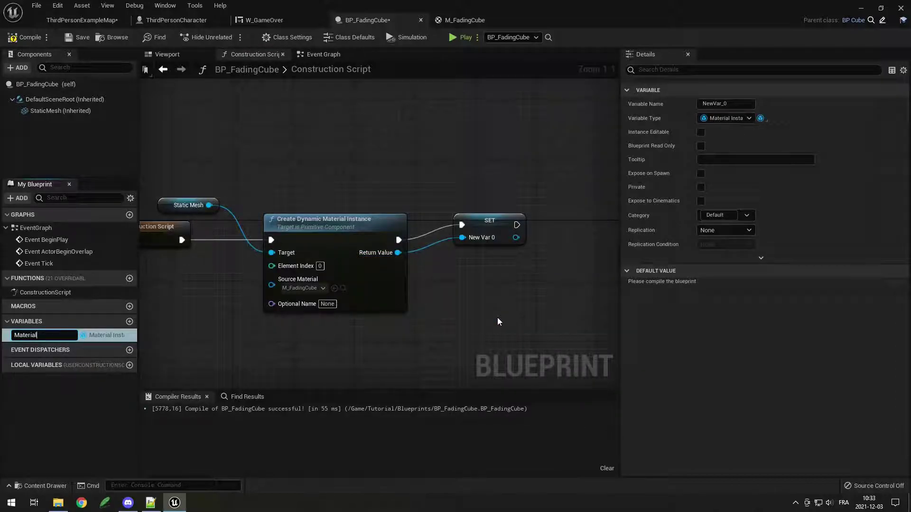
key("Return")
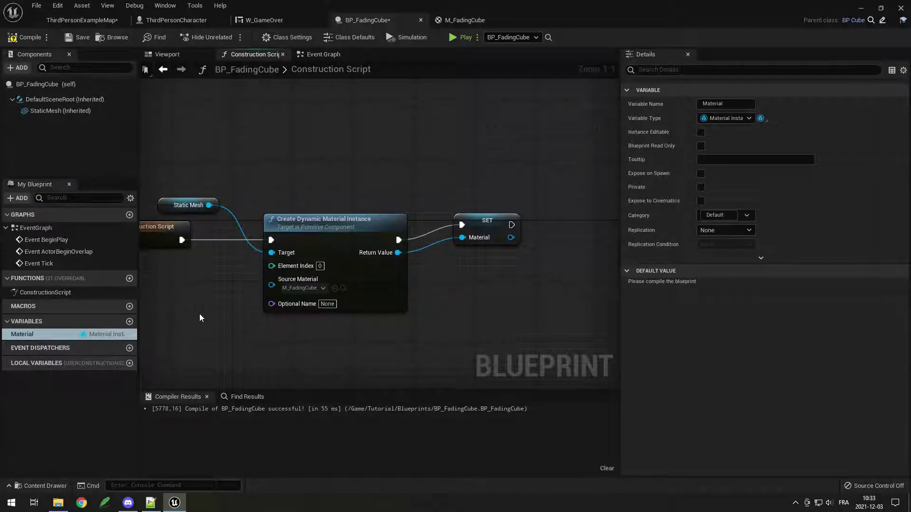
right_click_drag(201, 313, 363, 301)
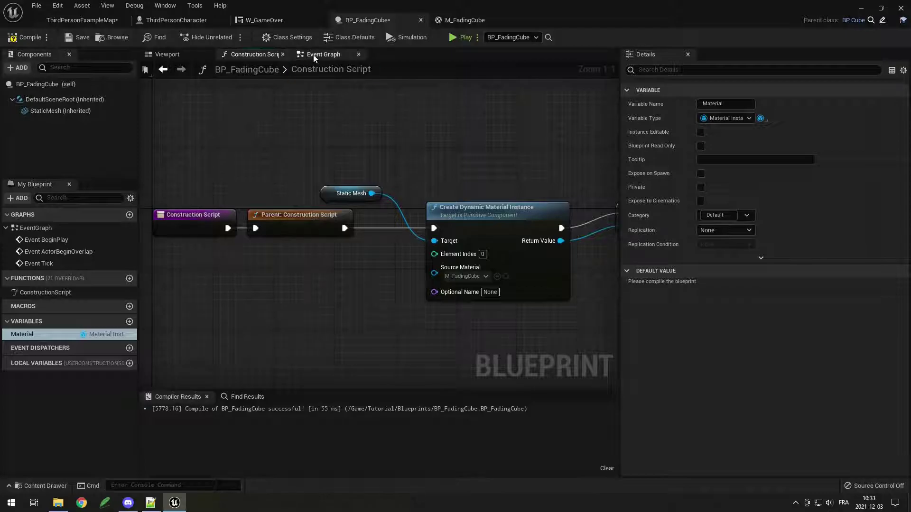
right_click_drag(396, 308, 180, 303)
right_click_drag(386, 264, 465, 269)
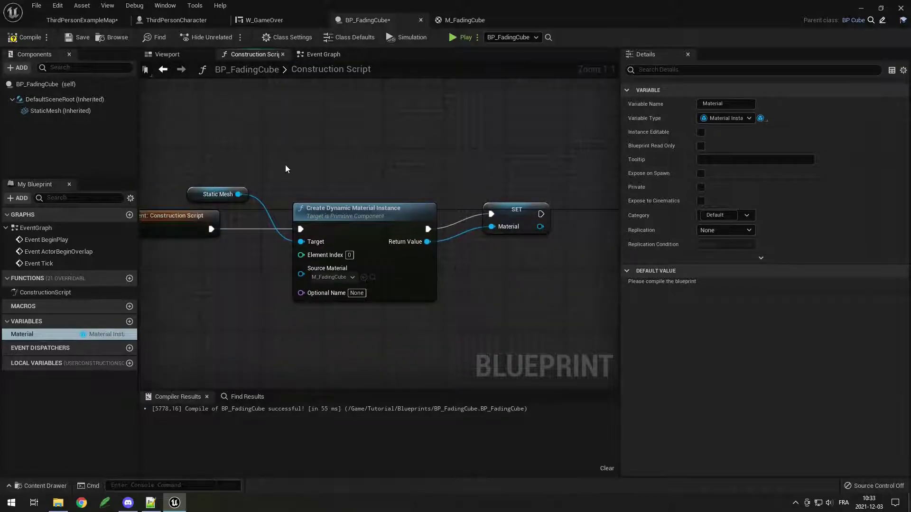
left_click_drag(284, 166, 428, 230)
left_click_drag(471, 176, 524, 211)
Place a getter for the Material variable below the Parent: Tick node in the Event Graph.
left_click(317, 56)
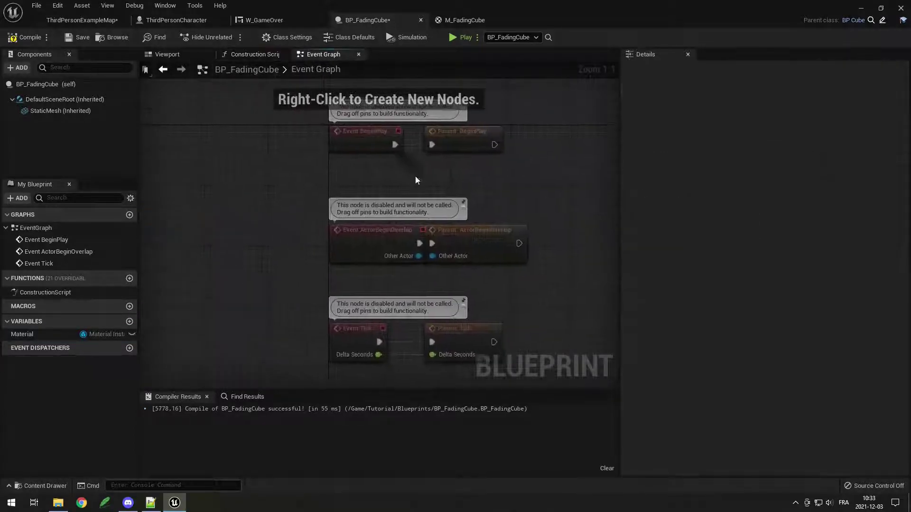
right_click_drag(594, 354, 522, 249)
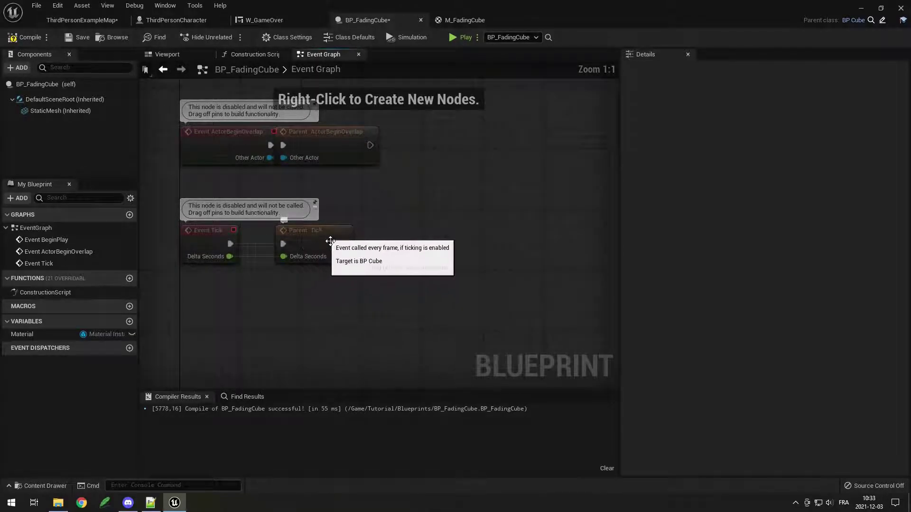
left_click(311, 245)
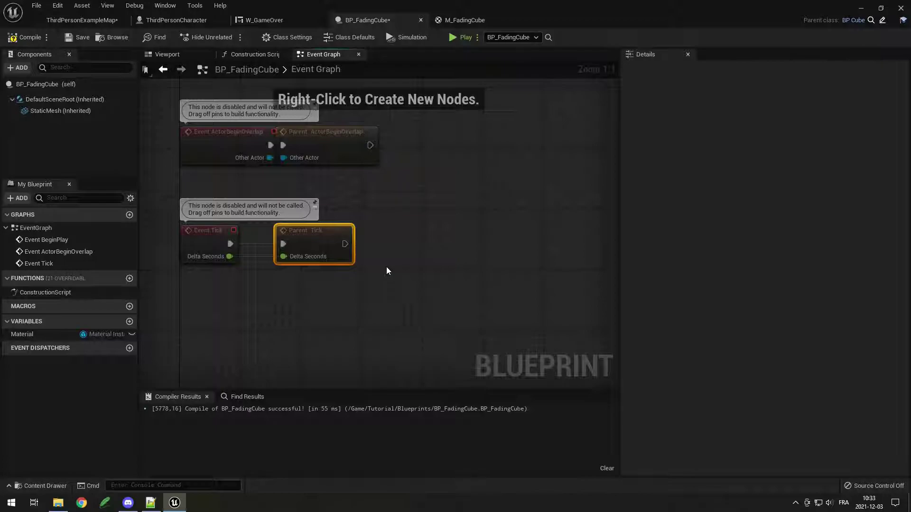
right_click_drag(380, 265, 324, 250)
left_click(324, 250)
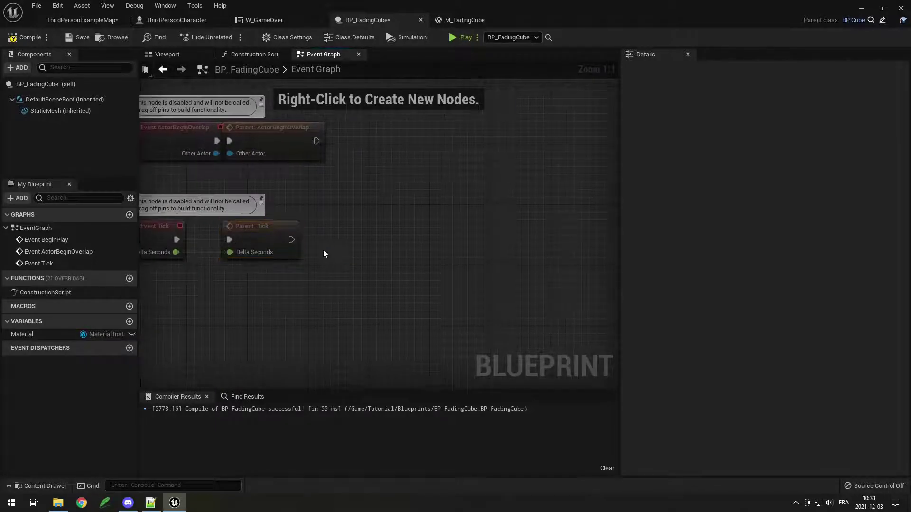
left_click_drag(22, 334, 277, 285)
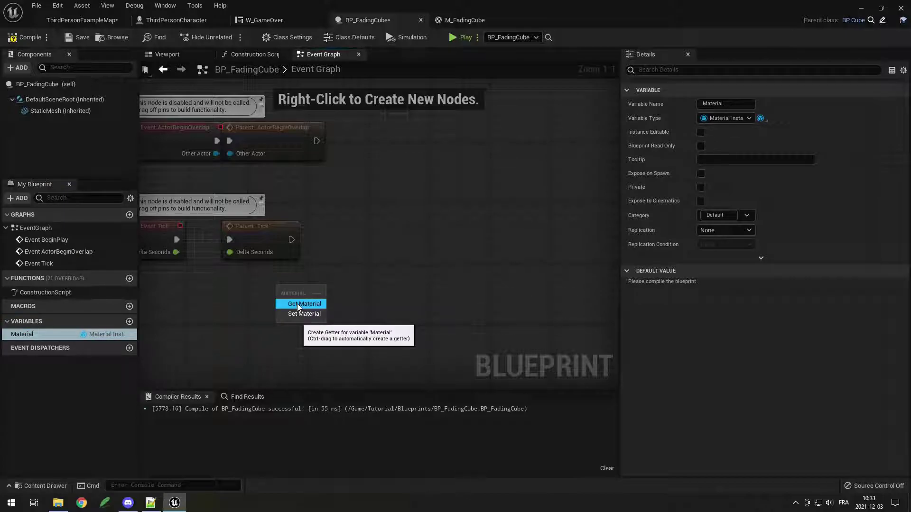
left_click(297, 304)
left_click(310, 297)
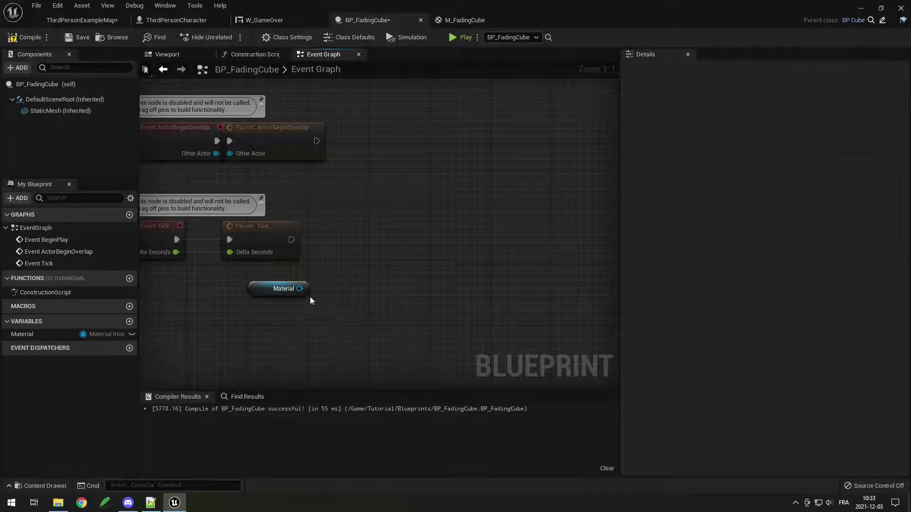
Add a Set Scalar Parameter Value node targeting Material, and connect its execution input to Parent: Tick.
left_click_drag(300, 289, 338, 243)
type("s")
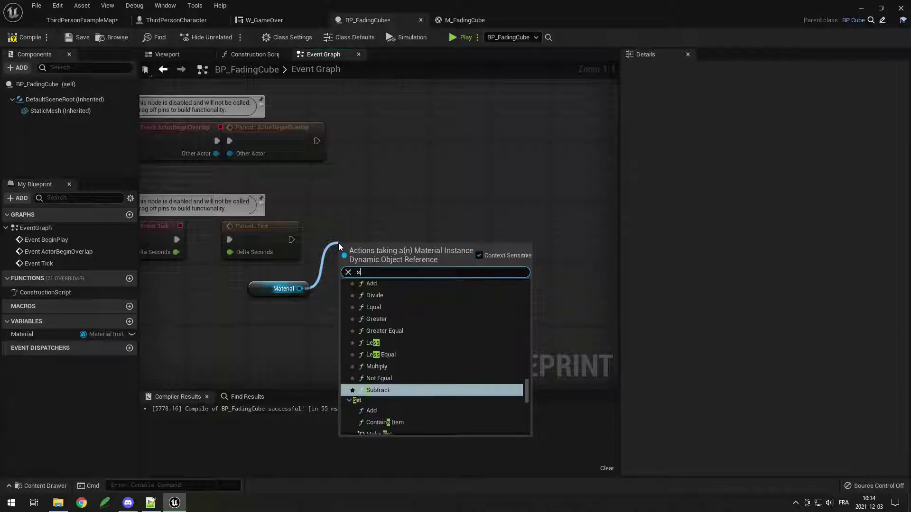
type("et scala")
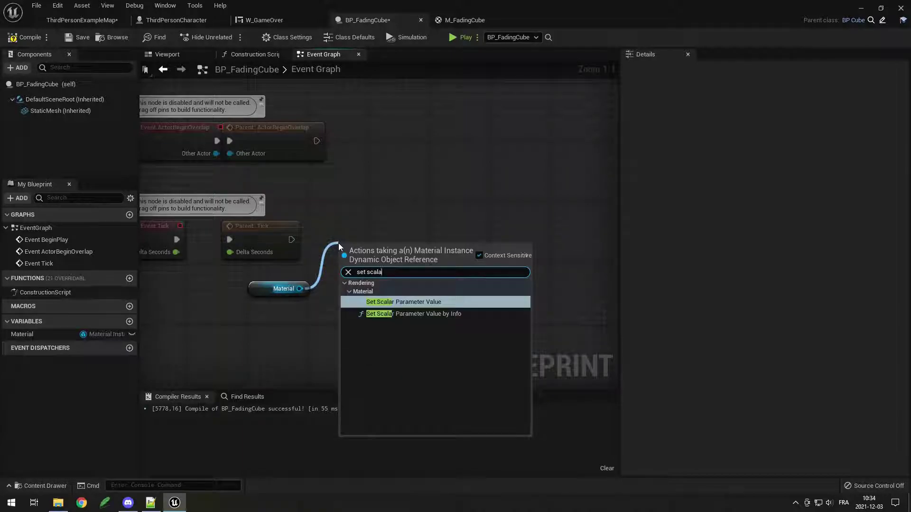
key("Return")
left_click_drag(292, 240, 347, 239)
right_click_drag(309, 215, 371, 203)
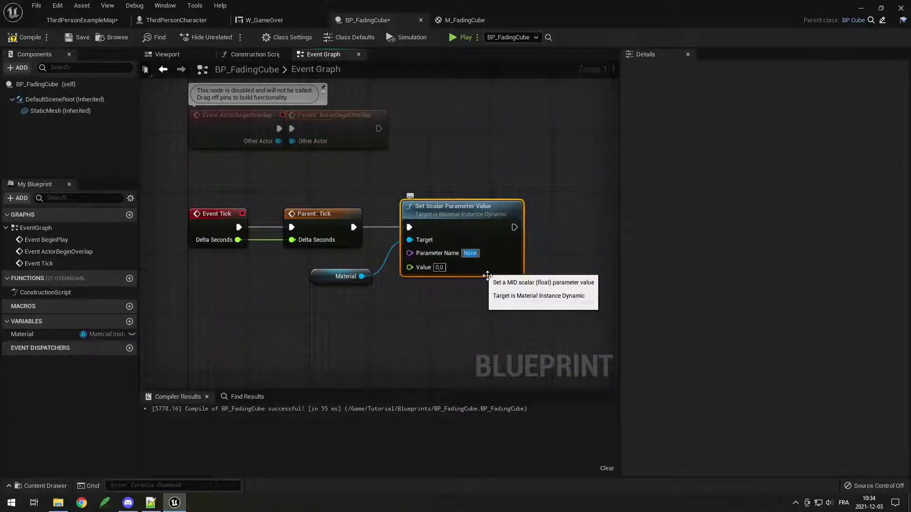
Set the Set Scalar Parameter Value node's parameter name to Opacity and its value to 0.5, and compile the Blueprint.
type("Opacity")
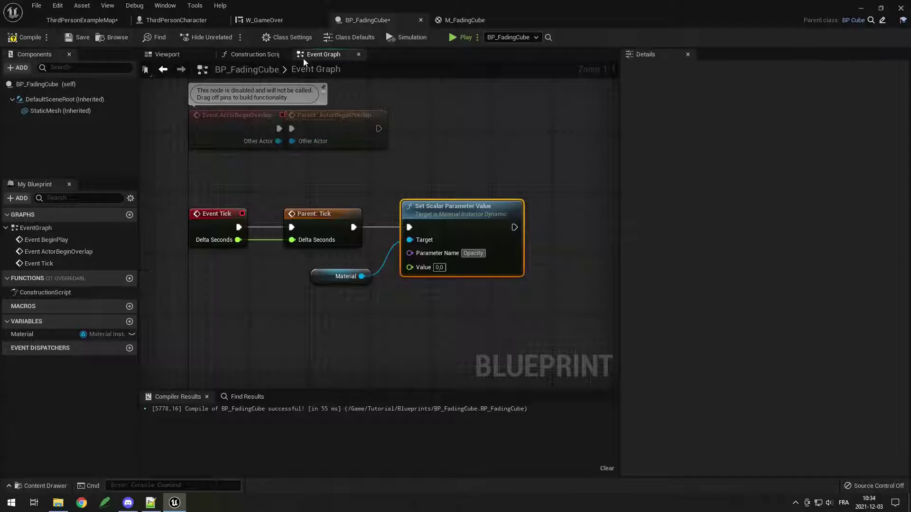
left_click(460, 23)
left_click(368, 20)
left_click(439, 267)
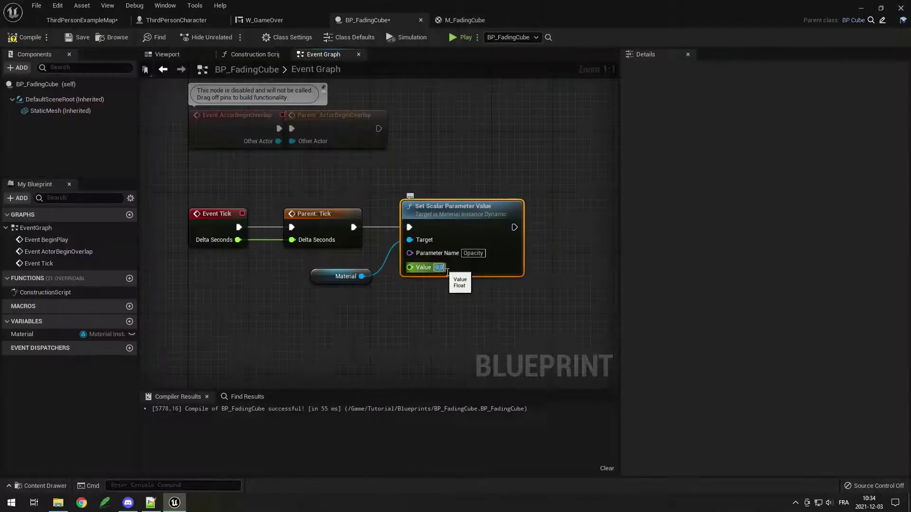
type("0.5")
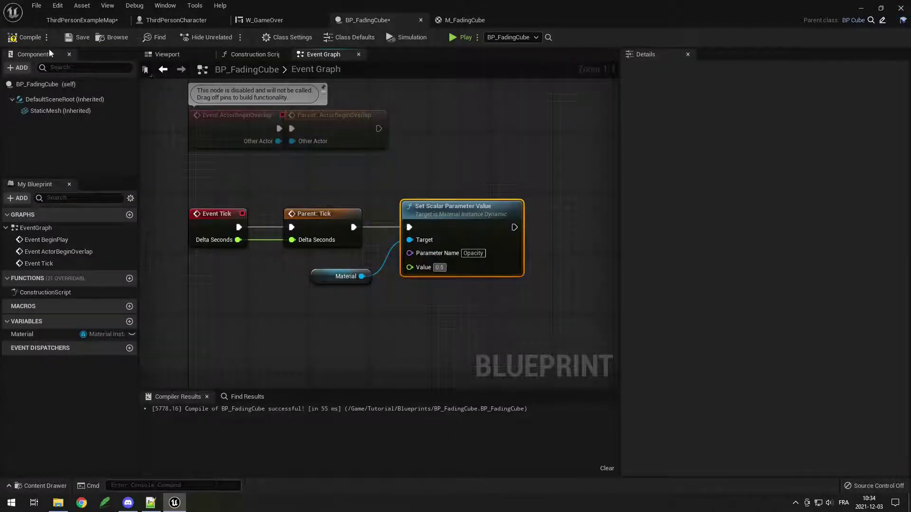
left_click(25, 37)
Play-test ThirdPersonExampleMap by running the character towards the fading cube to check its opacity.
left_click(81, 19)
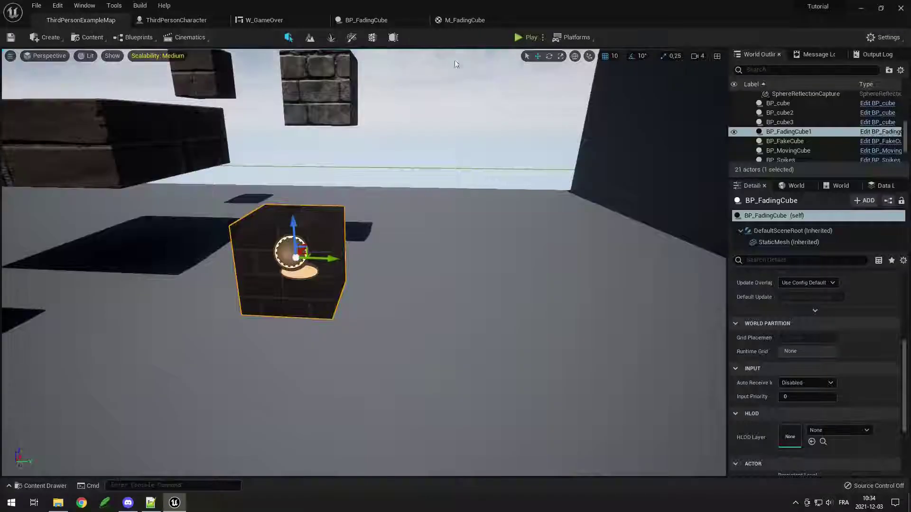
left_click(515, 37)
key("w")
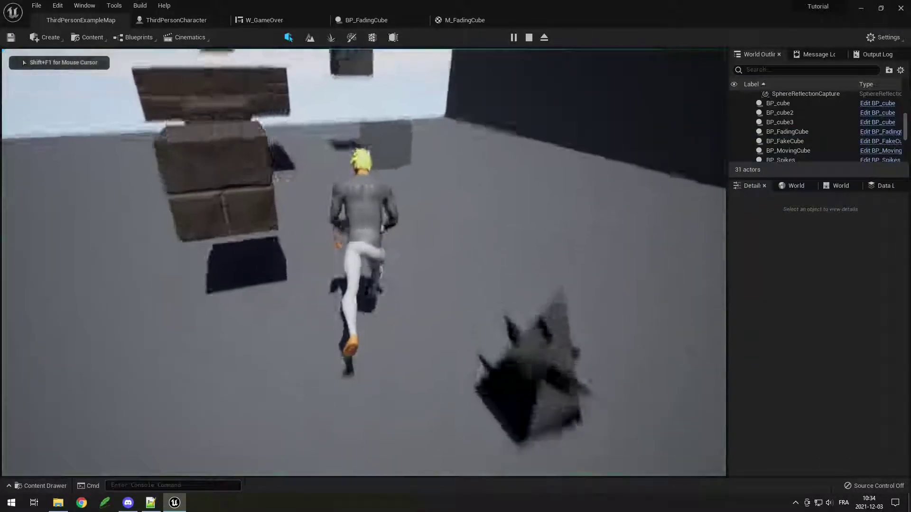